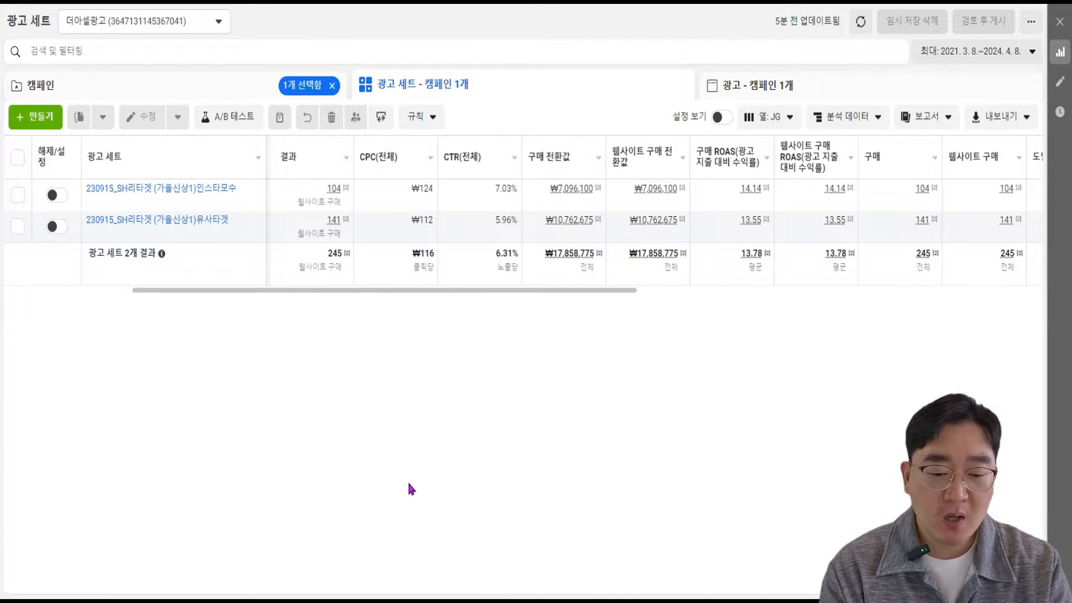
Review the campaign list and return to the ad sets of the selected campaign 230915_SH리타겟 (가을신상1)
{"action": "left_click", "coordinate": [253, 86]}
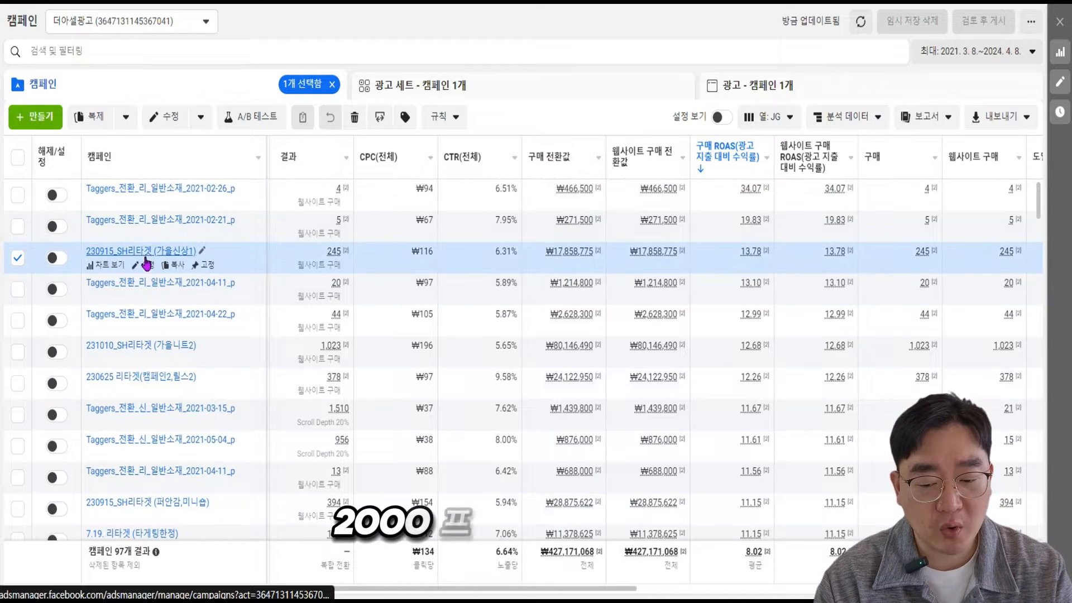
{"action": "left_click", "coordinate": [413, 85]}
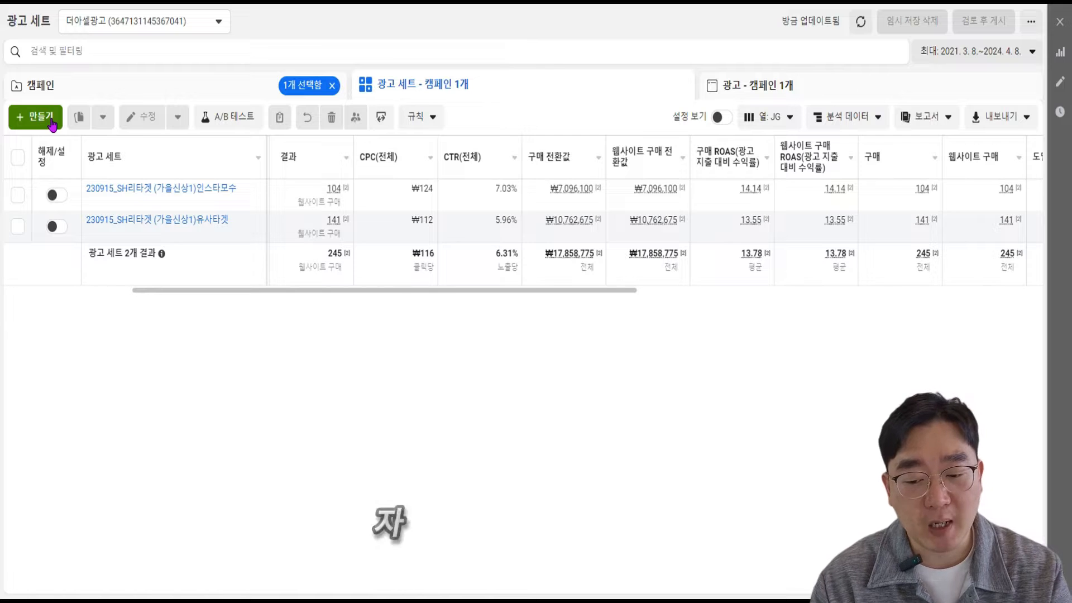
Start creating a new campaign, choose the 판매 (Sales) objective and read its description
{"action": "left_click", "coordinate": [52, 122]}
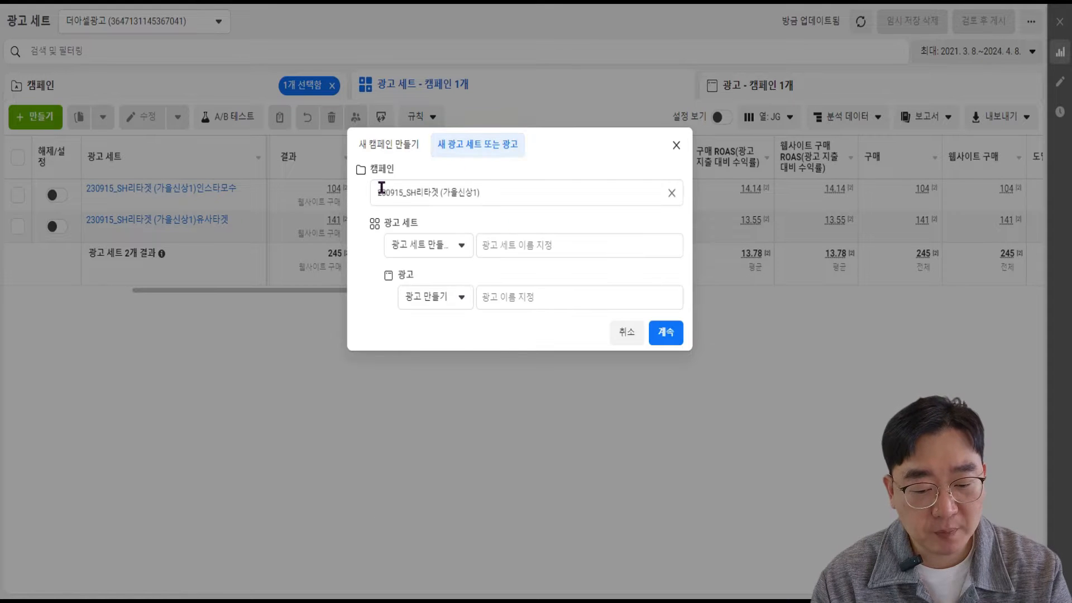
{"action": "left_click", "coordinate": [376, 146]}
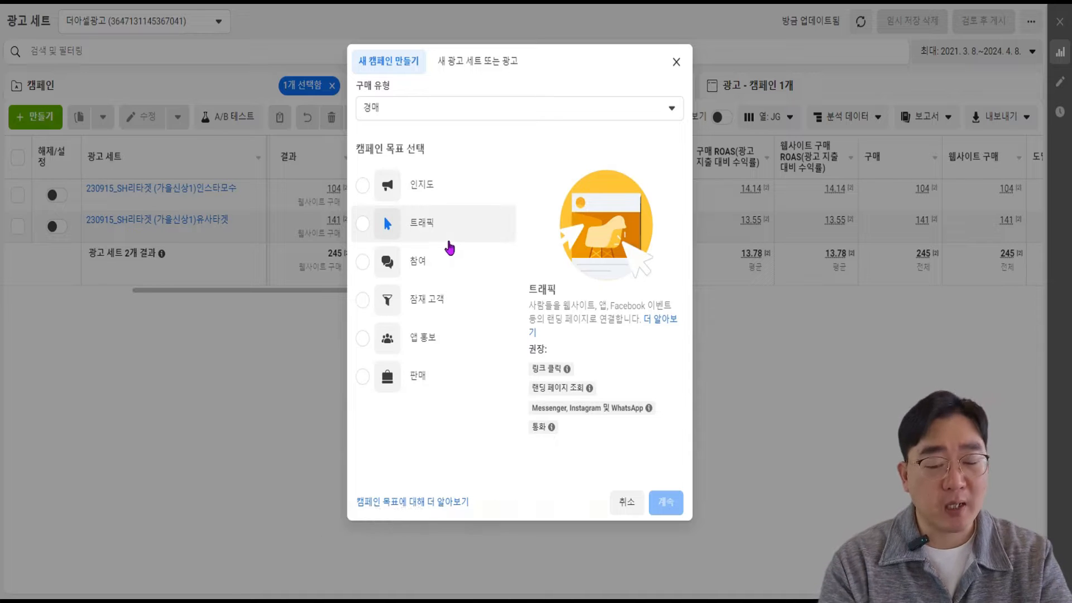
{"action": "left_click", "coordinate": [413, 384]}
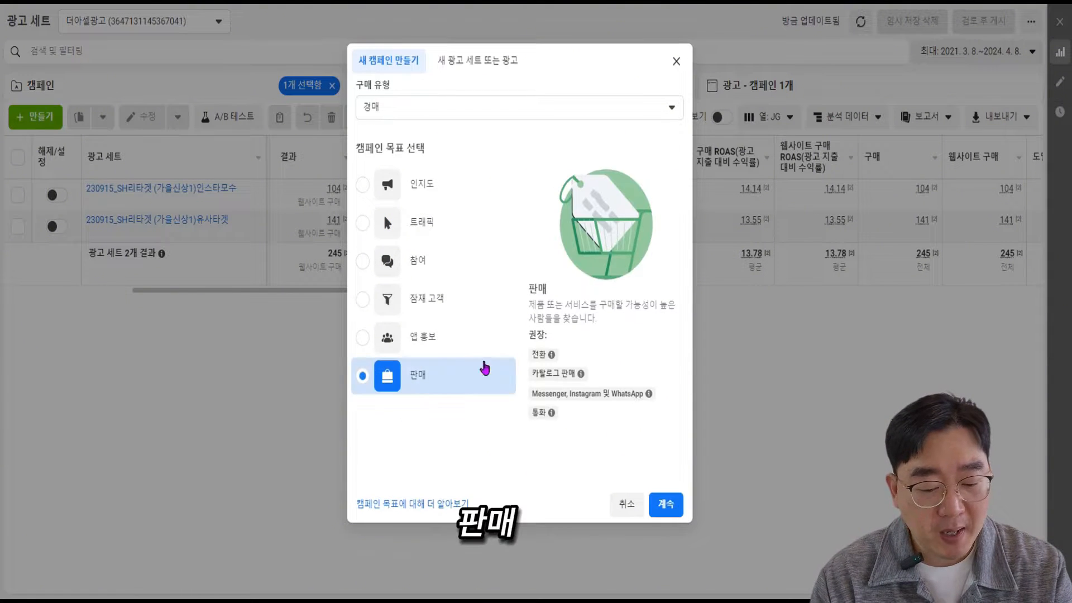
{"action": "left_click_drag", "start_coordinate": [593, 306], "coordinate": [677, 305]}
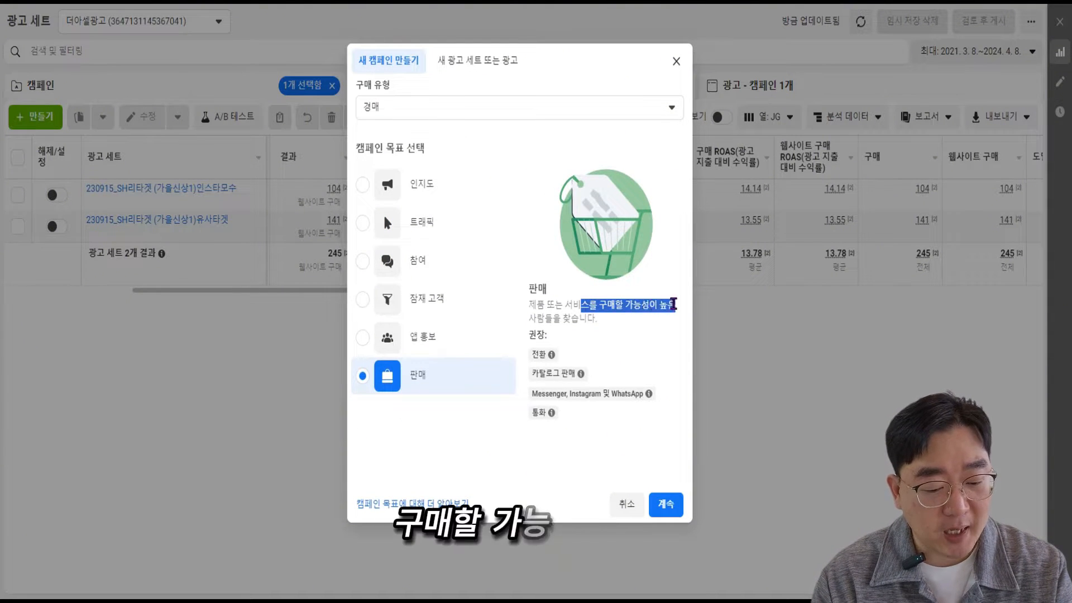
{"action": "left_click_drag", "start_coordinate": [529, 319], "coordinate": [581, 319]}
{"action": "left_click", "coordinate": [582, 316]}
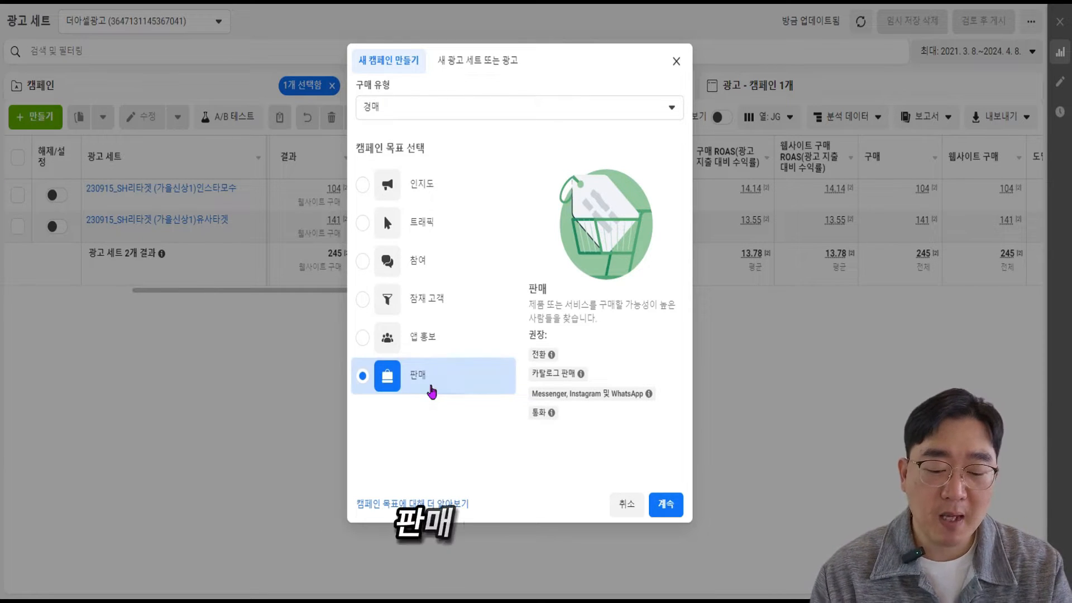
Select the 트래픽 (Traffic) campaign objective and read its description for comparison
{"action": "left_click", "coordinate": [445, 229]}
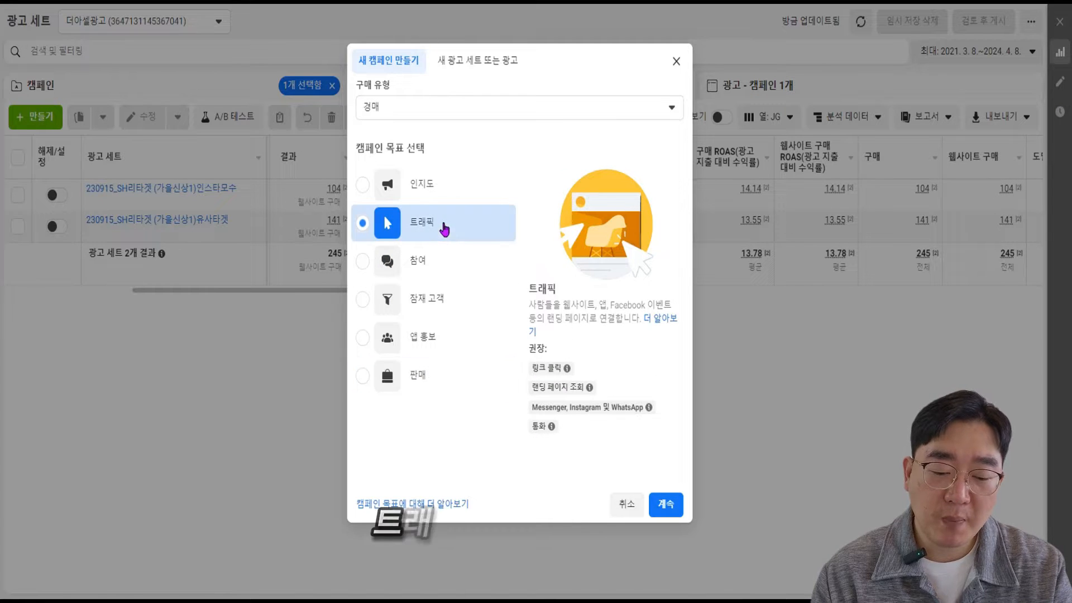
{"action": "left_click_drag", "start_coordinate": [546, 318], "coordinate": [662, 339]}
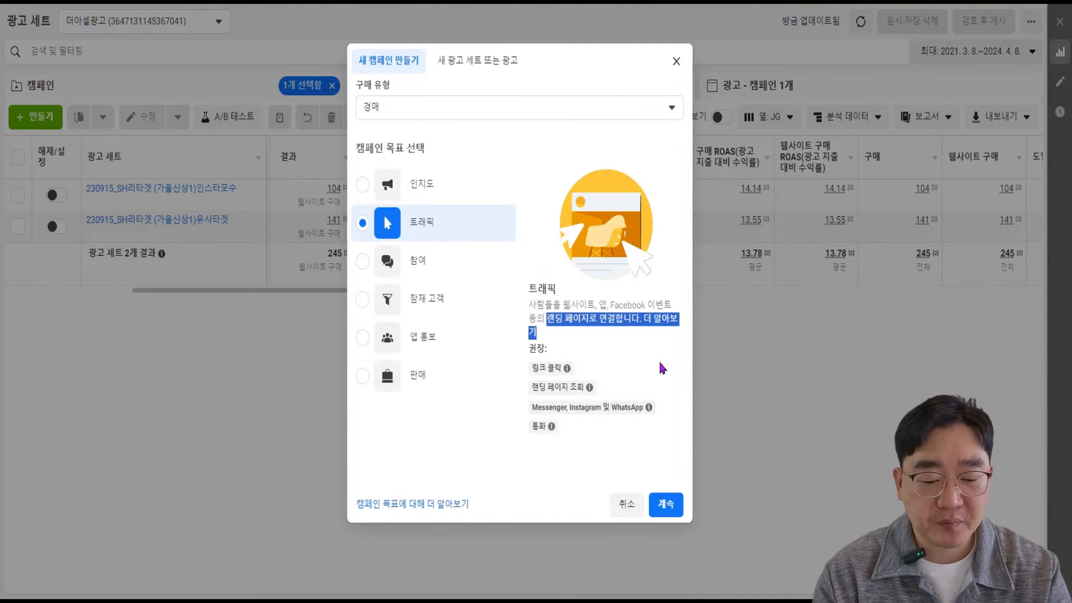
{"action": "left_click_drag", "start_coordinate": [651, 336], "coordinate": [530, 305]}
Choose 판매 (Sales) as the objective and create the campaign as a 수동 판매 캠페인 (manual sales campaign)
{"action": "mouse_move", "coordinate": [435, 384]}
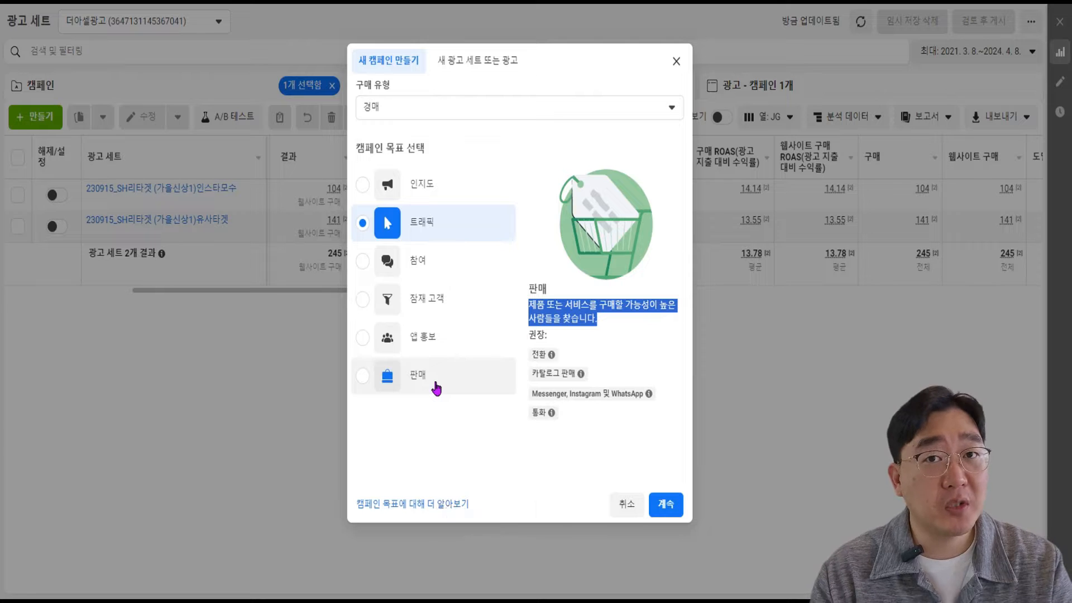
{"action": "left_click", "coordinate": [437, 387]}
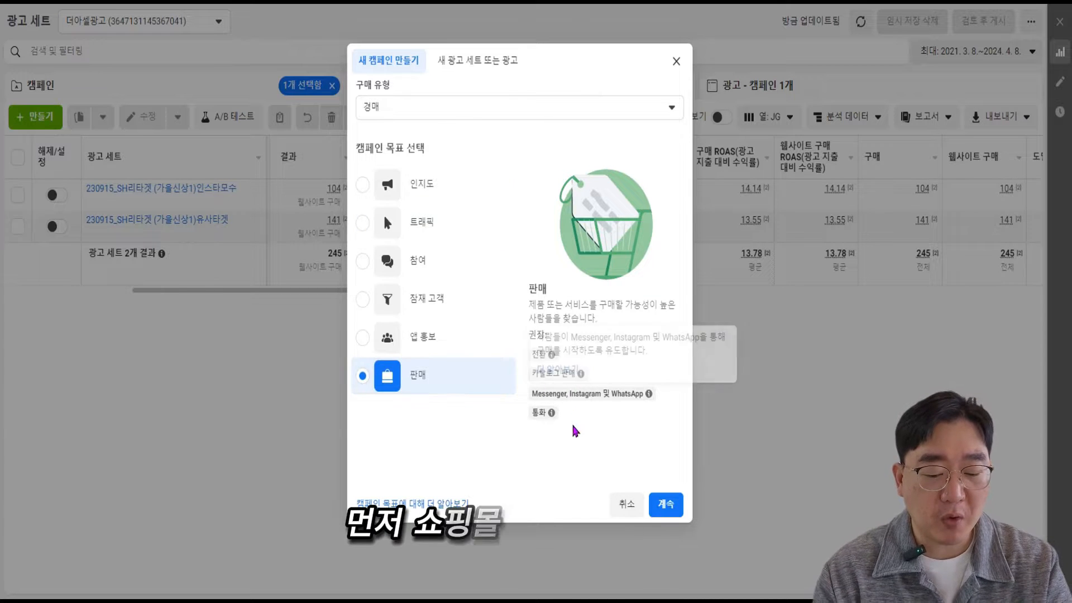
{"action": "left_click", "coordinate": [666, 505]}
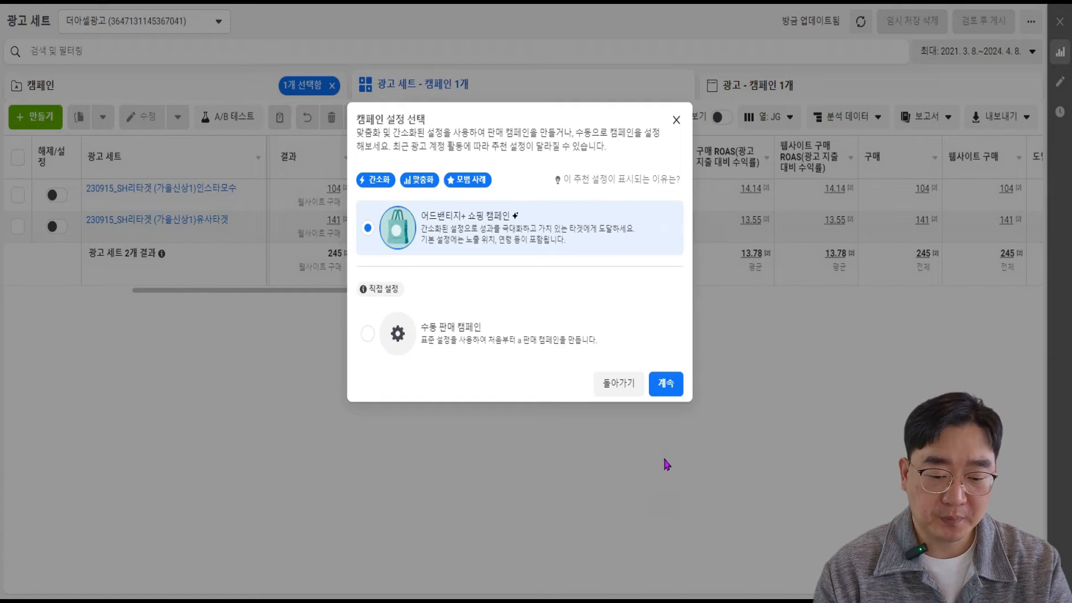
{"action": "left_click", "coordinate": [536, 349]}
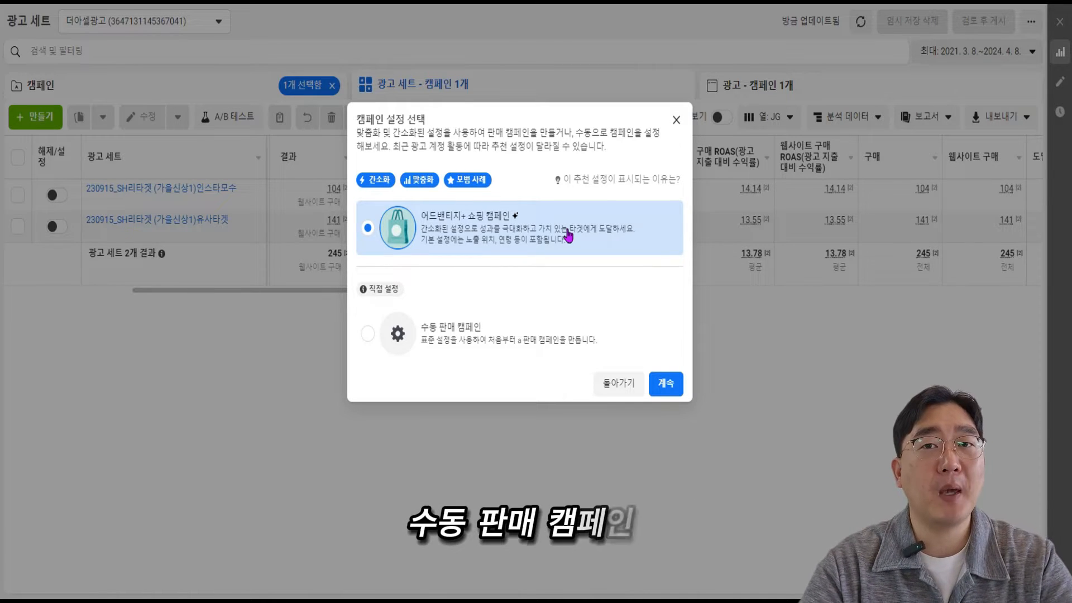
{"action": "left_click", "coordinate": [568, 326]}
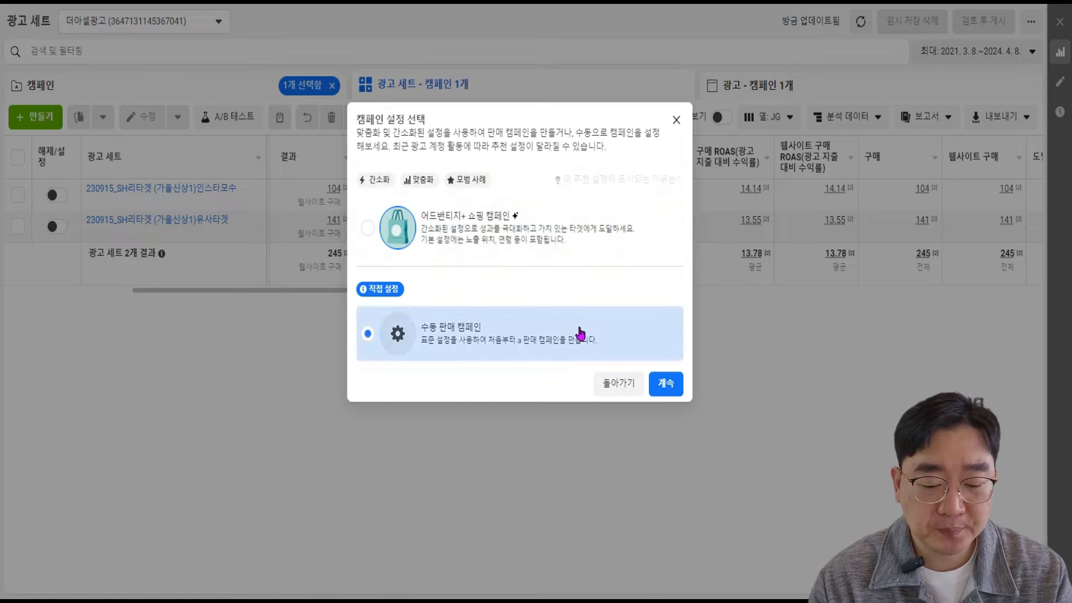
{"action": "left_click", "coordinate": [661, 384]}
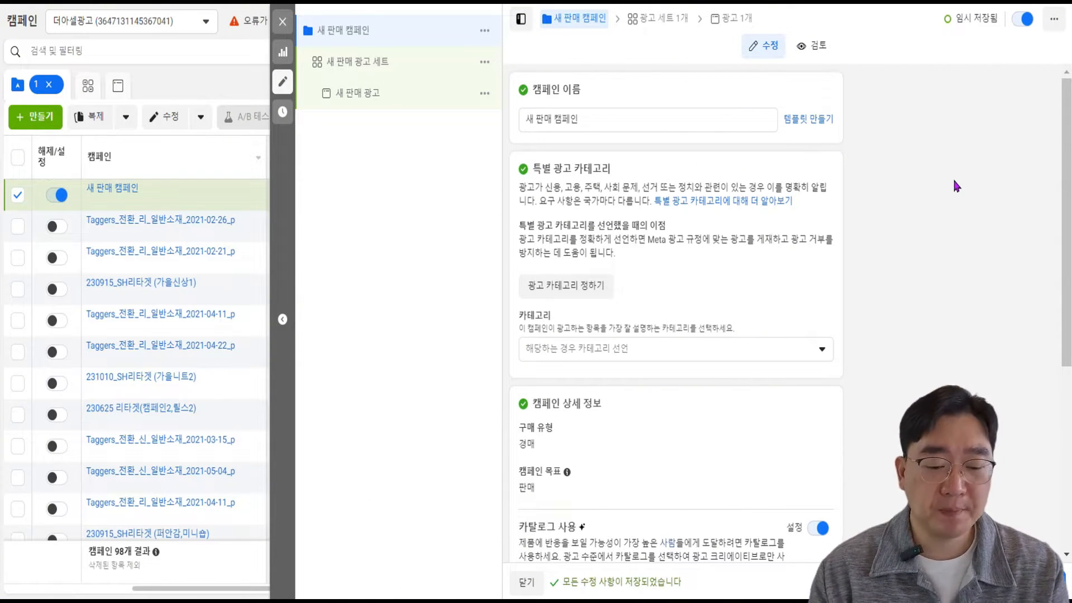
Rename the new sales campaign 240408_판매, using the date and the campaign objective
{"action": "left_click", "coordinate": [634, 115]}
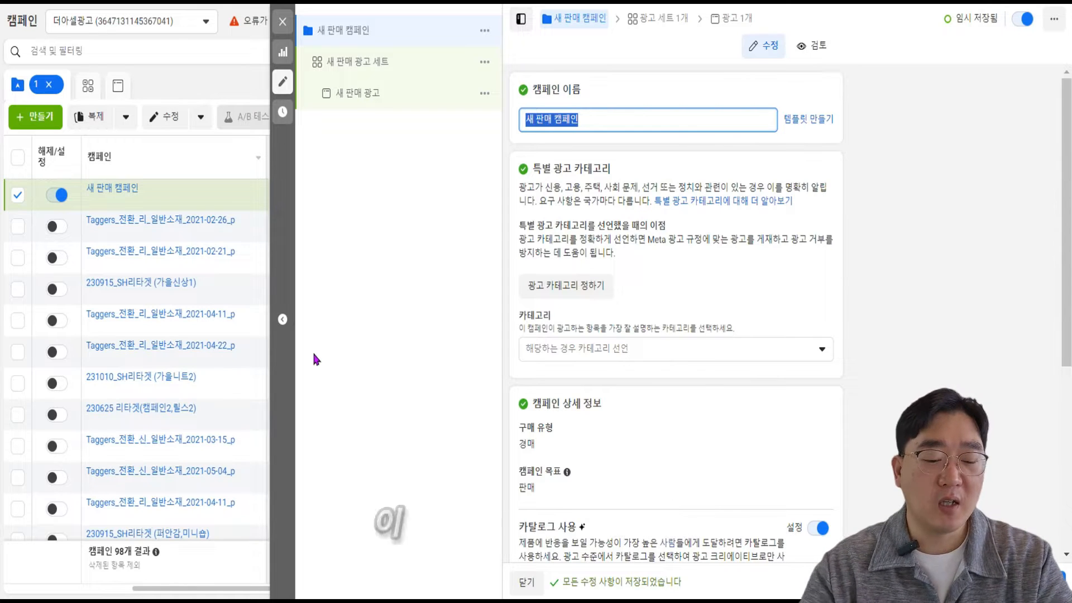
{"action": "key", "text": "BackSpace"}
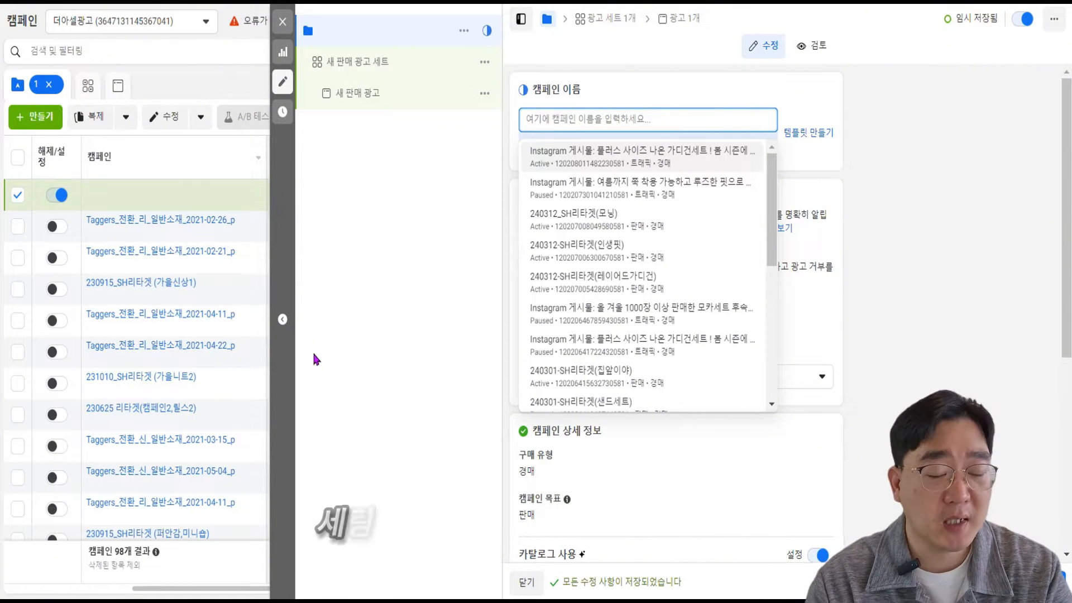
{"action": "type", "text": "24"}
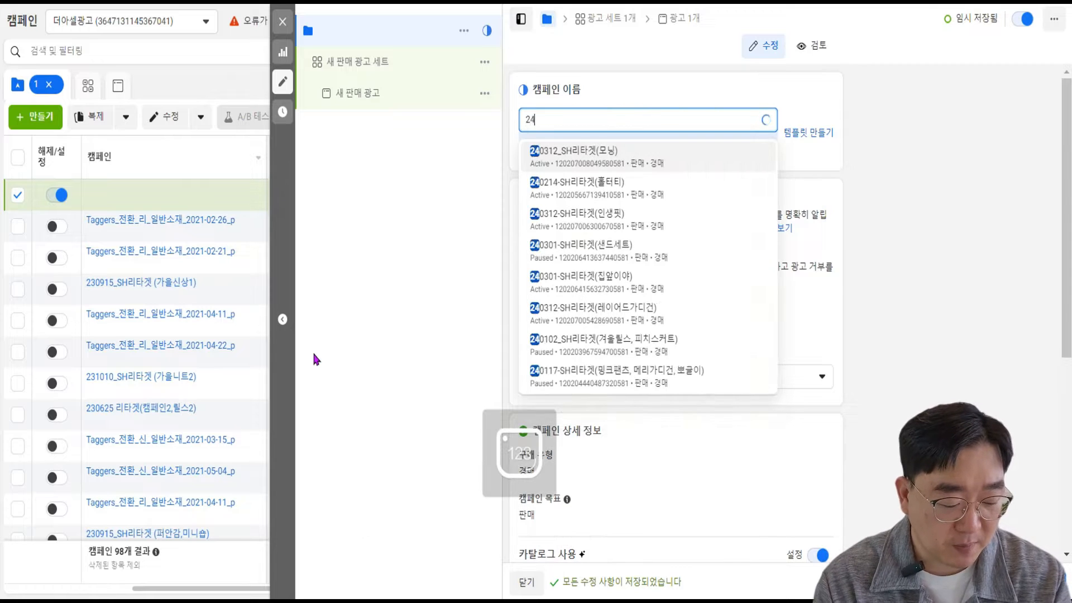
{"action": "type", "text": "0409"}
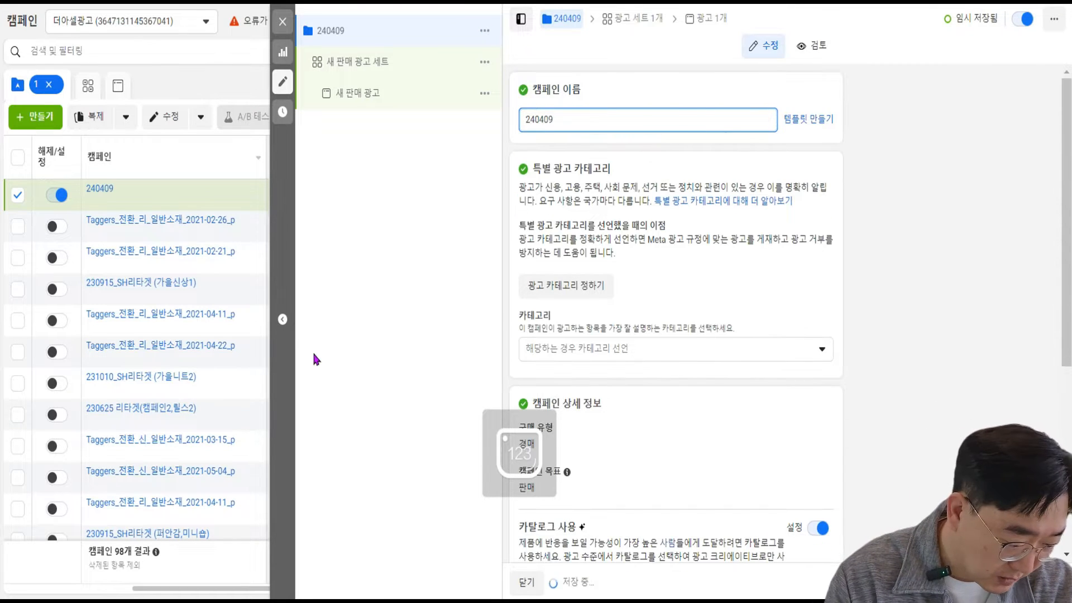
{"action": "key", "text": "BackSpace"}
{"action": "type", "text": "8"}
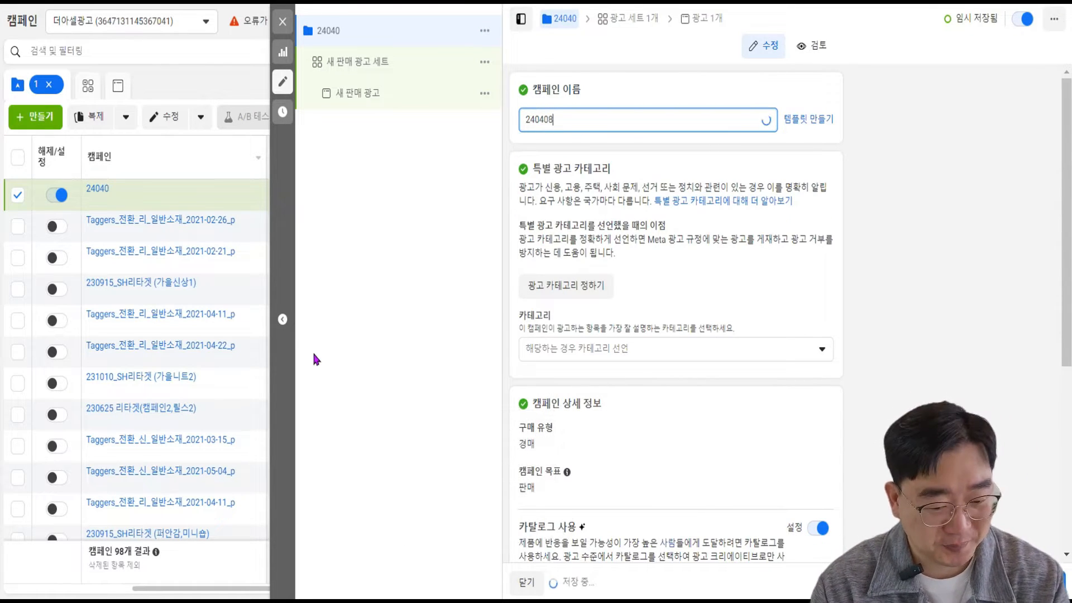
{"action": "type", "text": "_"}
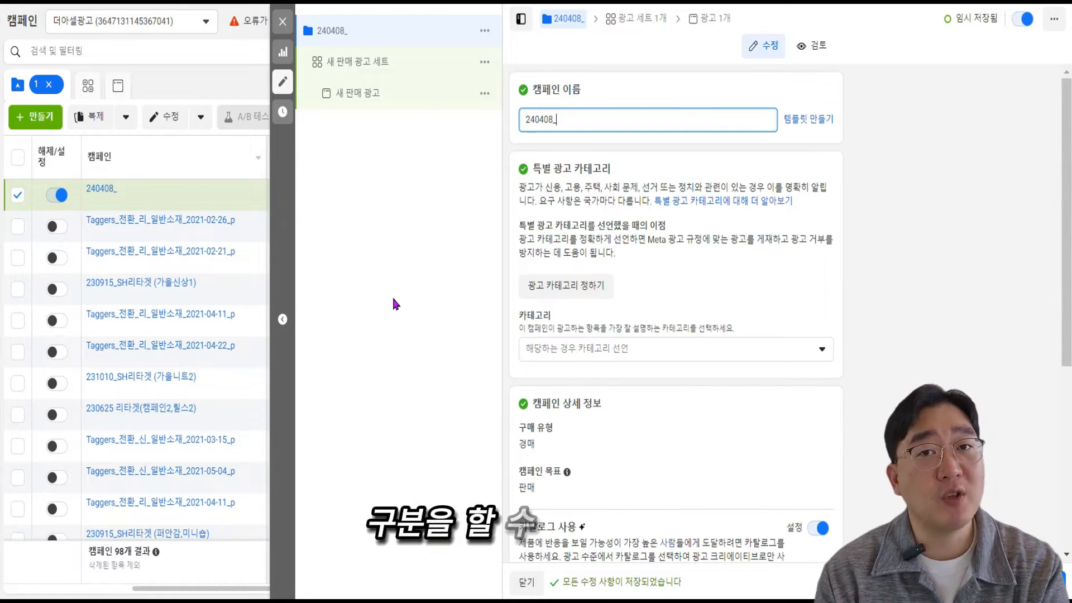
{"action": "type", "text": "판매"}
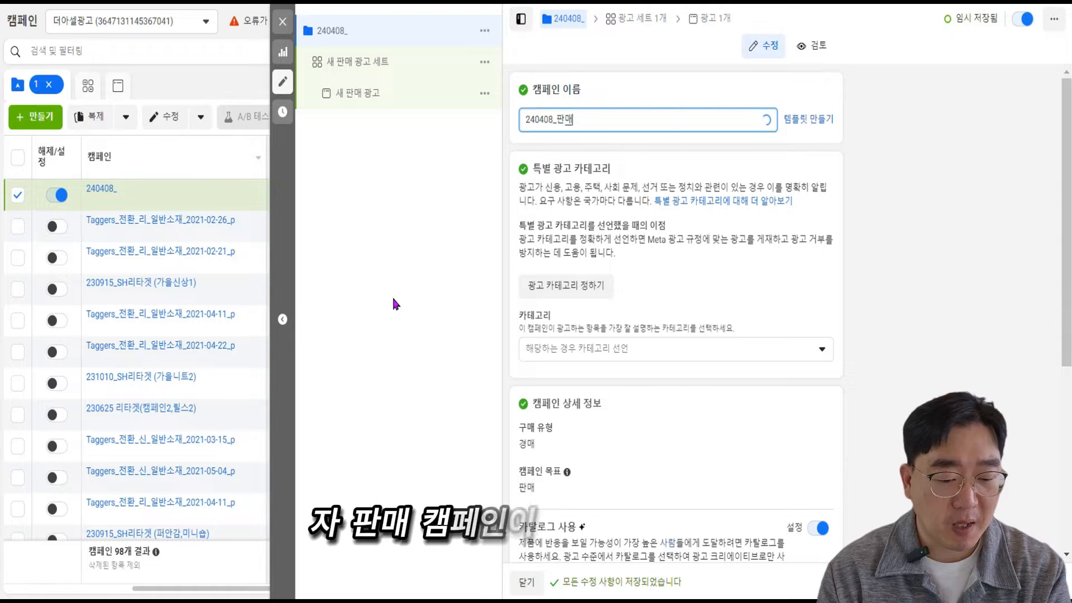
{"action": "left_click", "coordinate": [957, 290]}
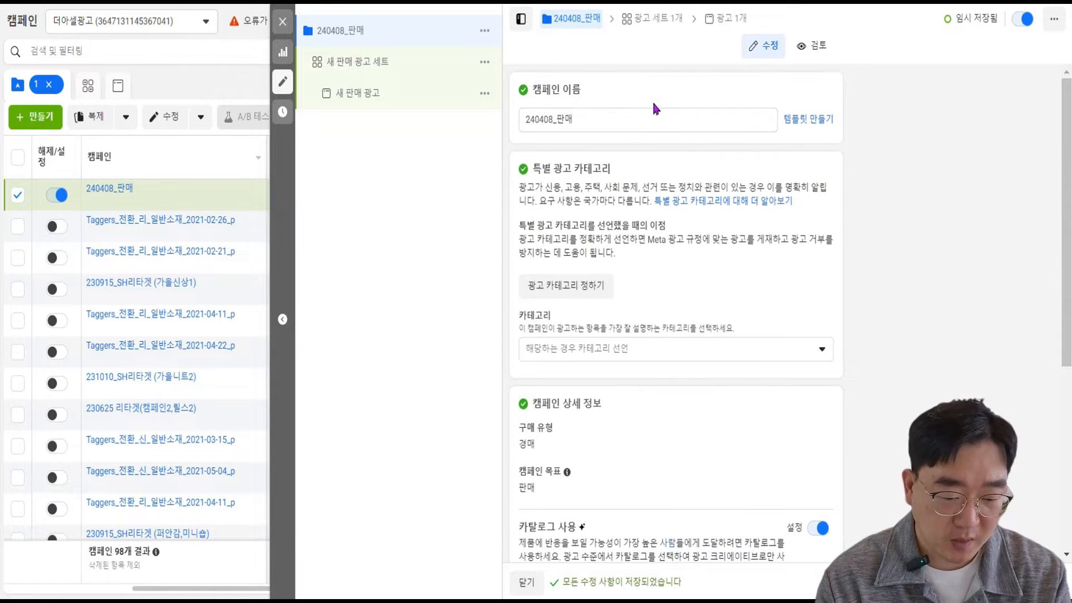
Extend the campaign name with the target so that it reads 240408_판매_여성의류타겟
{"action": "left_click", "coordinate": [658, 118]}
{"action": "type", "text": "_"}
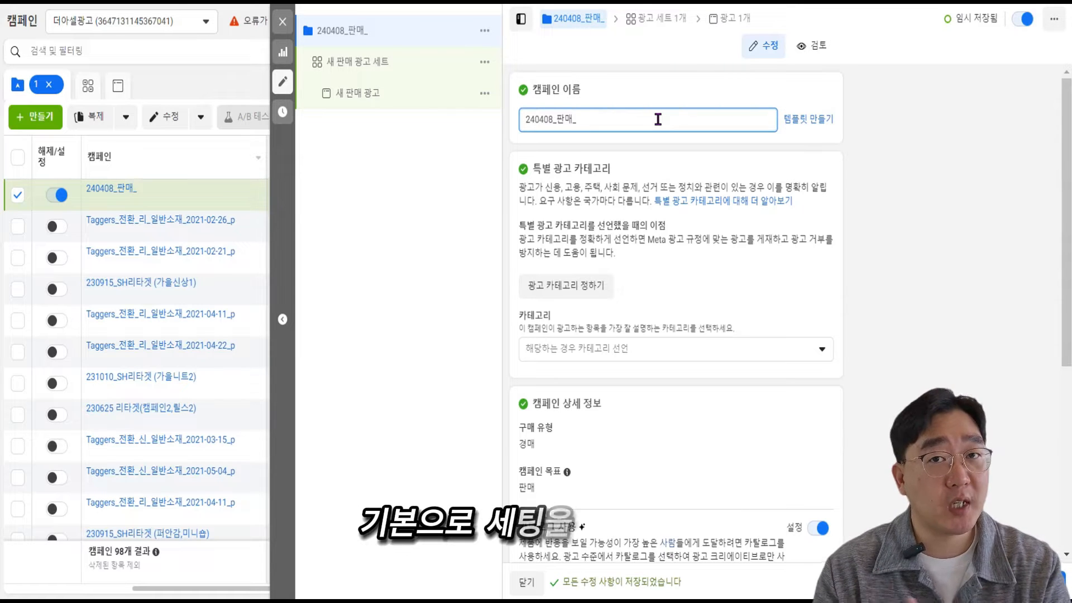
{"action": "type", "text": "여성의"}
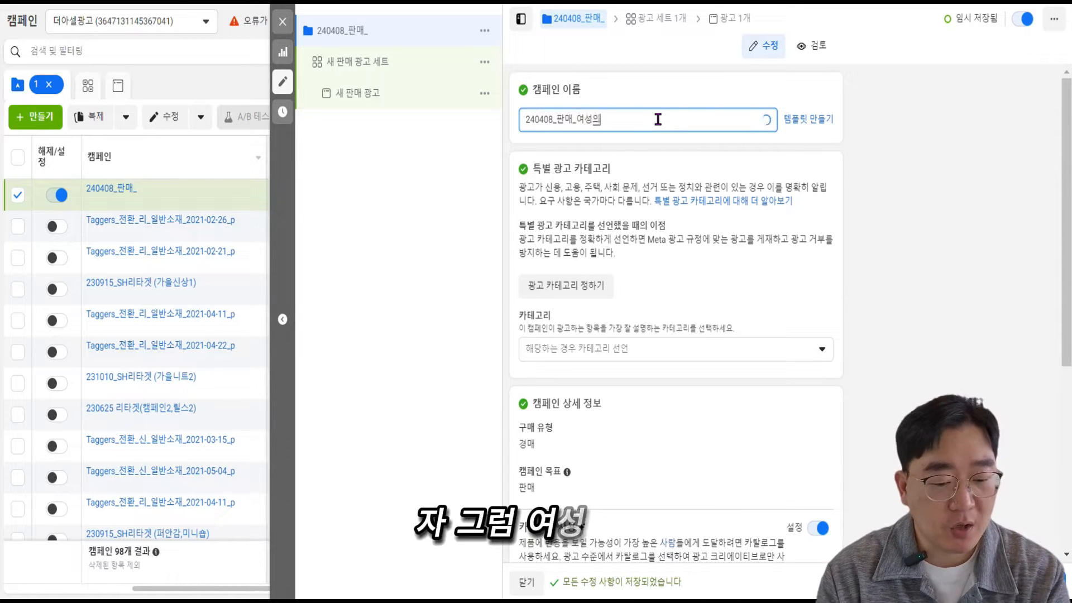
{"action": "type", "text": "류탁겟"}
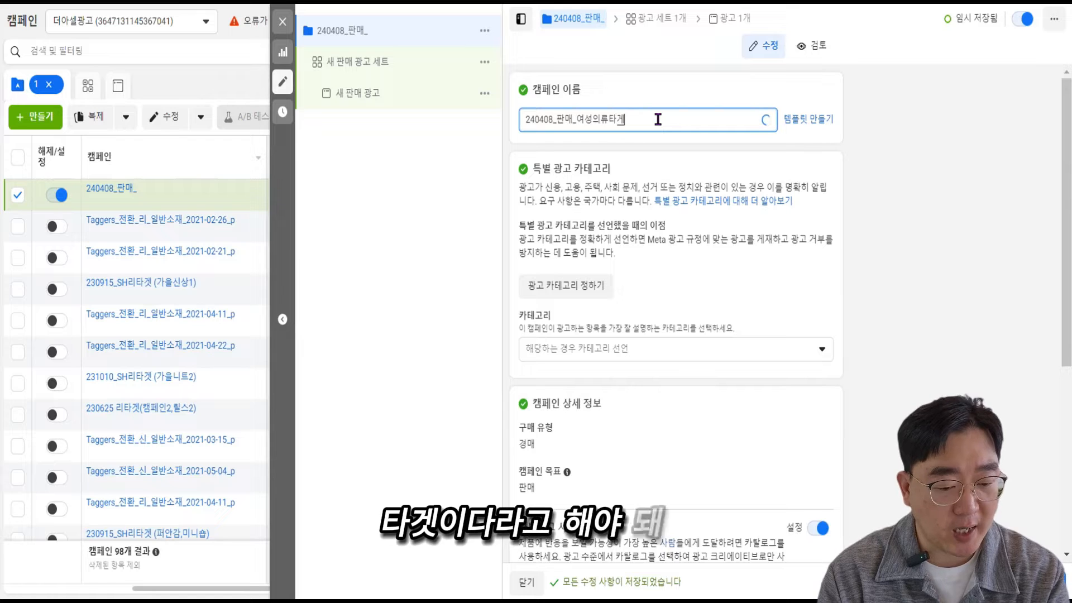
{"action": "left_click", "coordinate": [880, 172]}
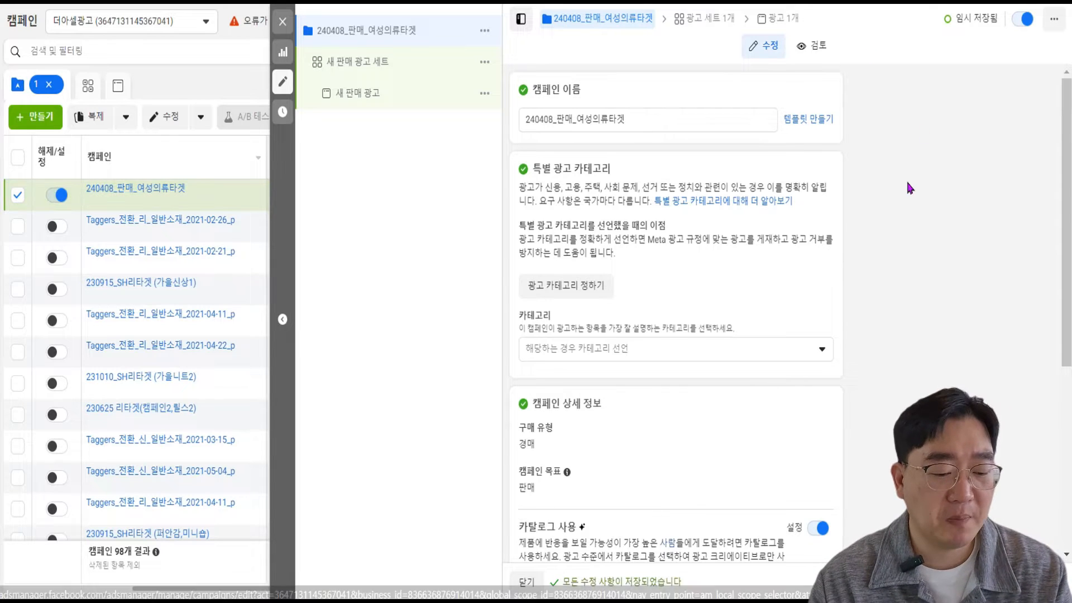
Turn off catalog use (카탈로그 사용) and turn on the Advantage campaign budget (어드밴티지 캠페인 예산)
{"action": "scroll", "coordinate": [785, 274], "scroll_direction": "down", "scroll_amount": 5}
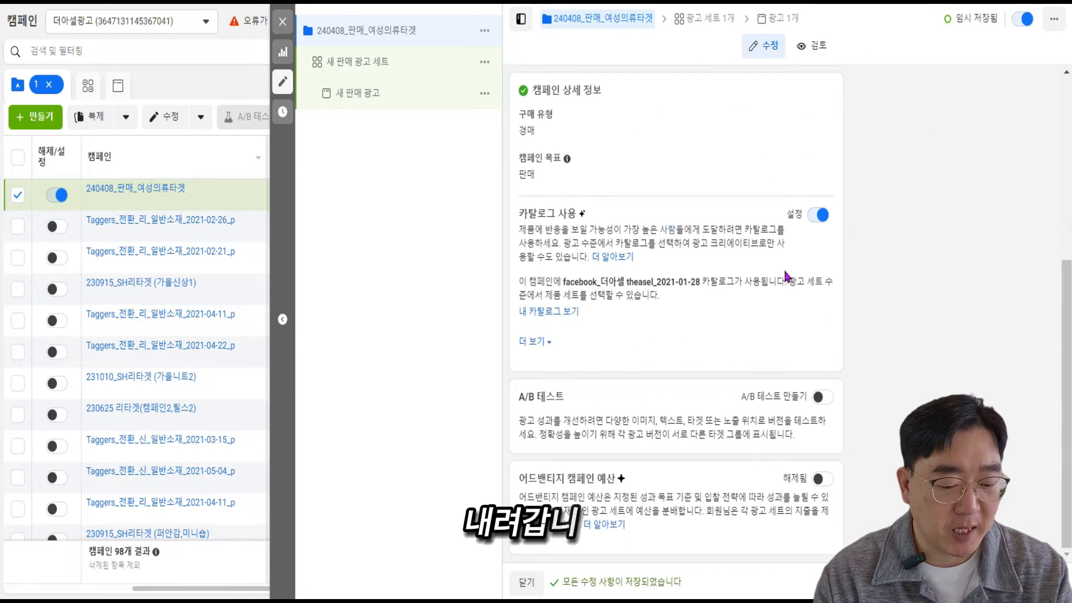
{"action": "left_click", "coordinate": [838, 227]}
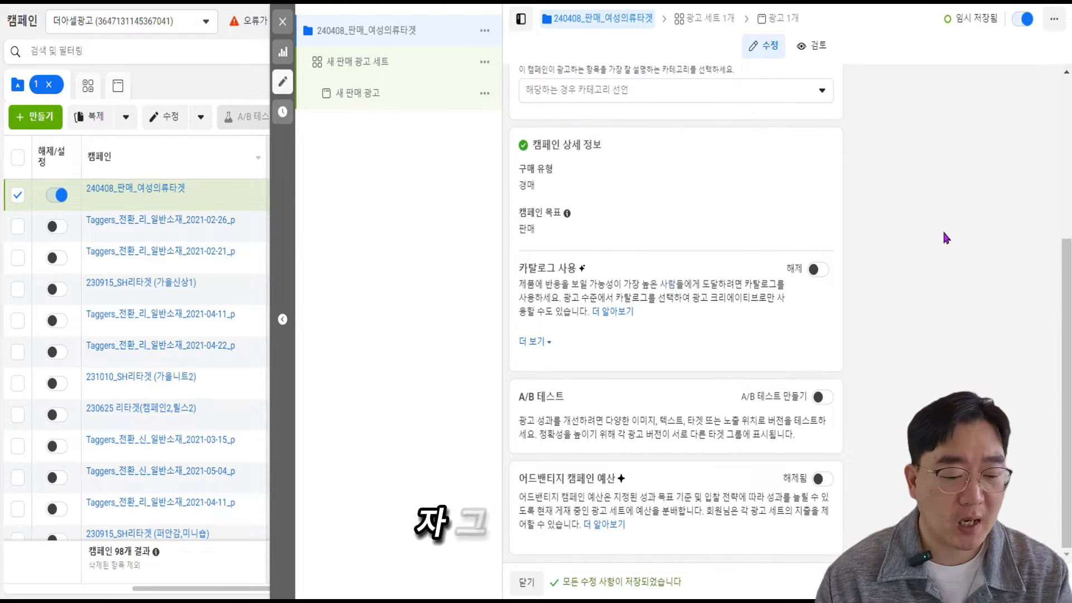
{"action": "left_click_drag", "start_coordinate": [520, 478], "coordinate": [569, 475]}
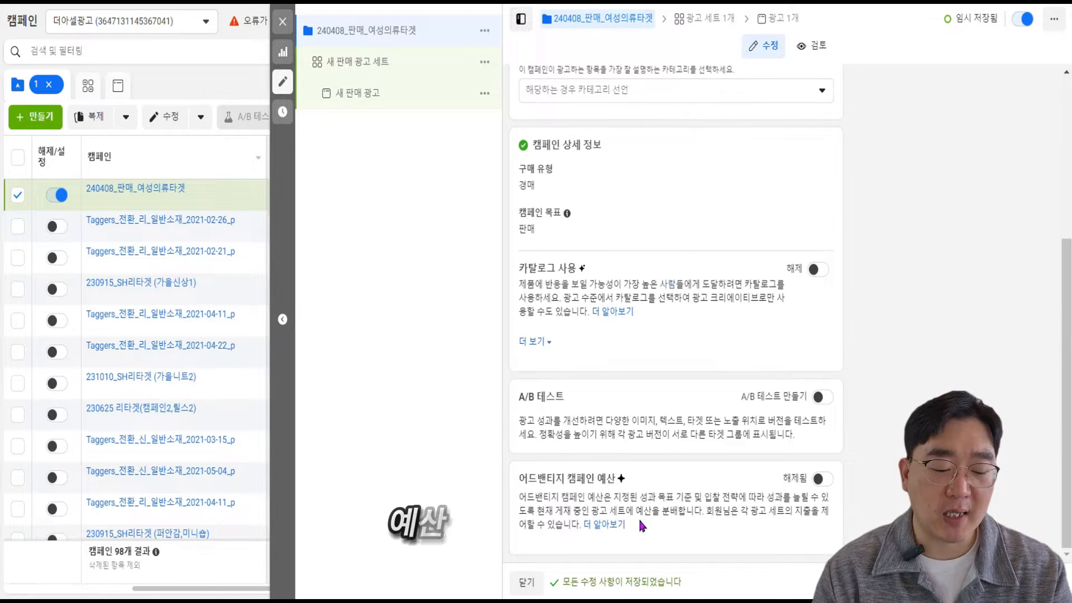
{"action": "left_click", "coordinate": [824, 480]}
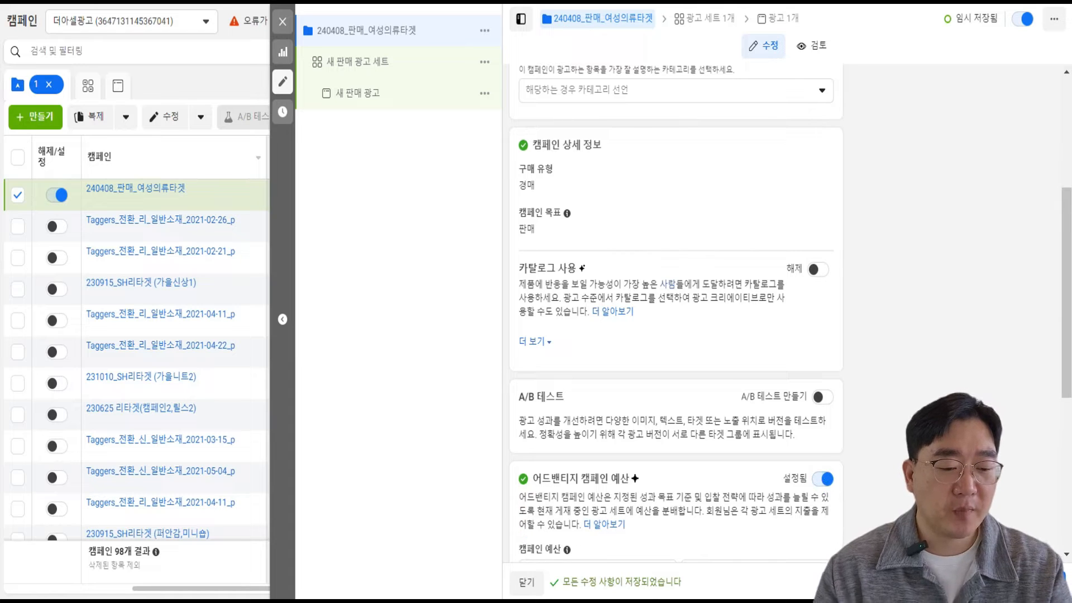
{"action": "scroll", "coordinate": [939, 290], "scroll_direction": "up", "scroll_amount": 5}
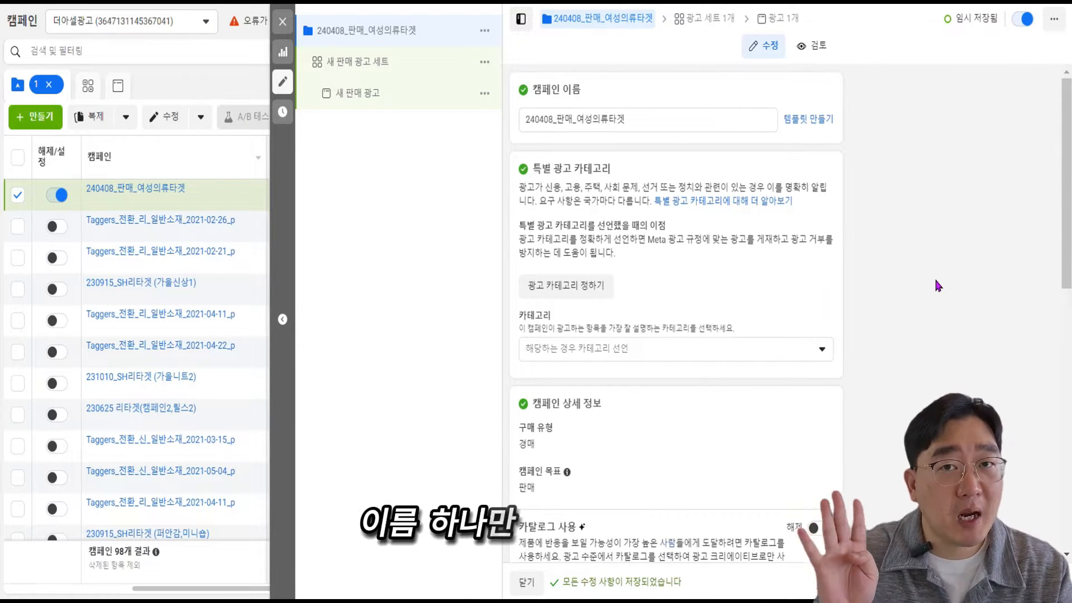
Continue to the campaign's new ad set and rename it 관심사
{"action": "scroll", "coordinate": [936, 274], "scroll_direction": "down", "scroll_amount": 7}
{"action": "scroll", "coordinate": [821, 340], "scroll_direction": "down", "scroll_amount": 4}
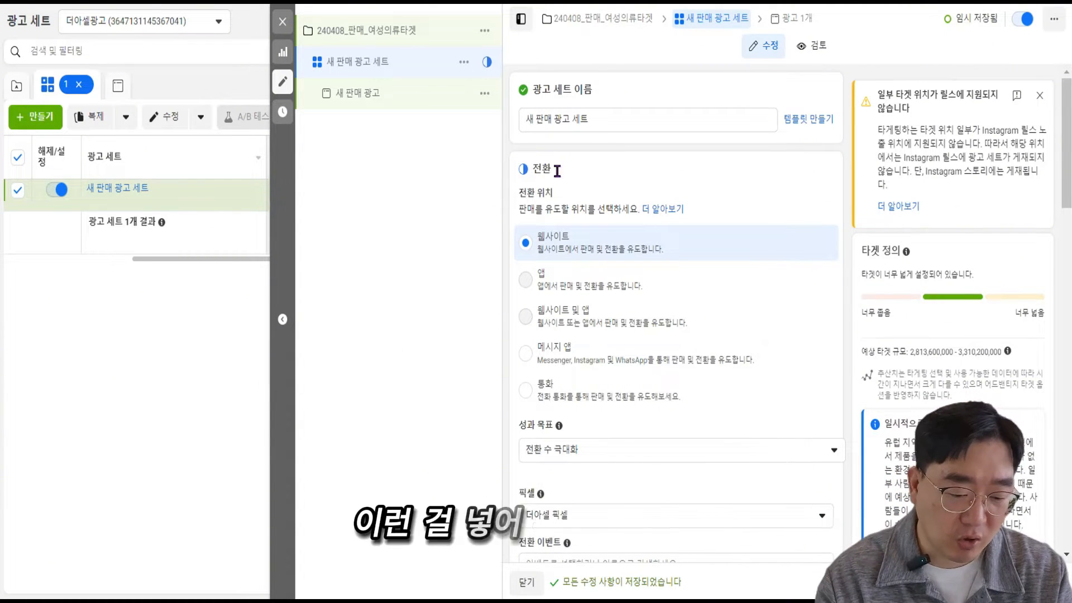
{"action": "left_click_drag", "start_coordinate": [642, 121], "coordinate": [141, 128]}
{"action": "type", "text": "관심사"}
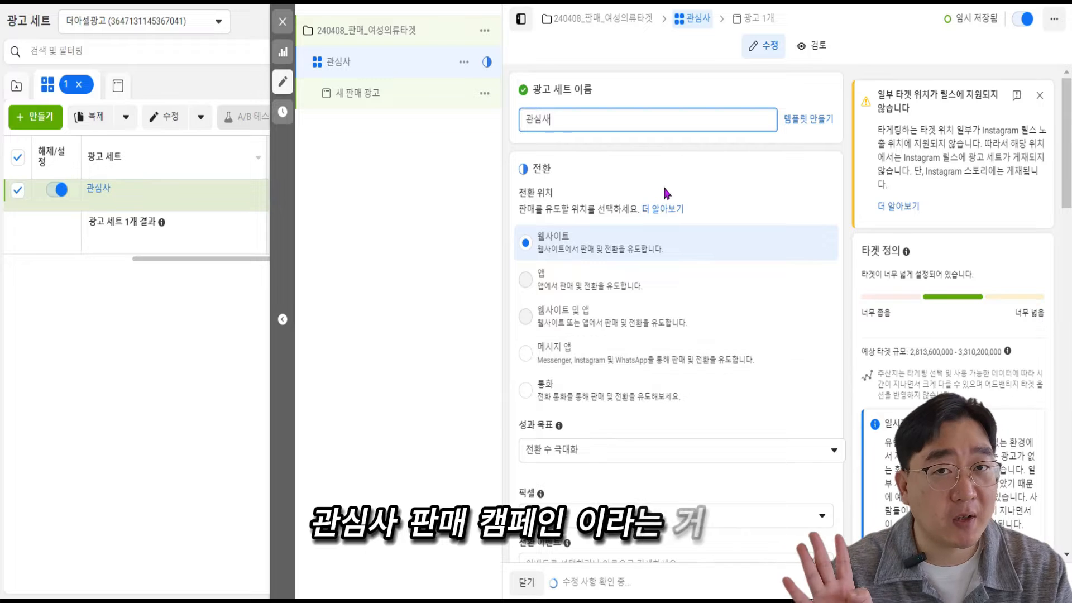
{"action": "left_click", "coordinate": [607, 246]}
{"action": "double_click", "coordinate": [541, 169]}
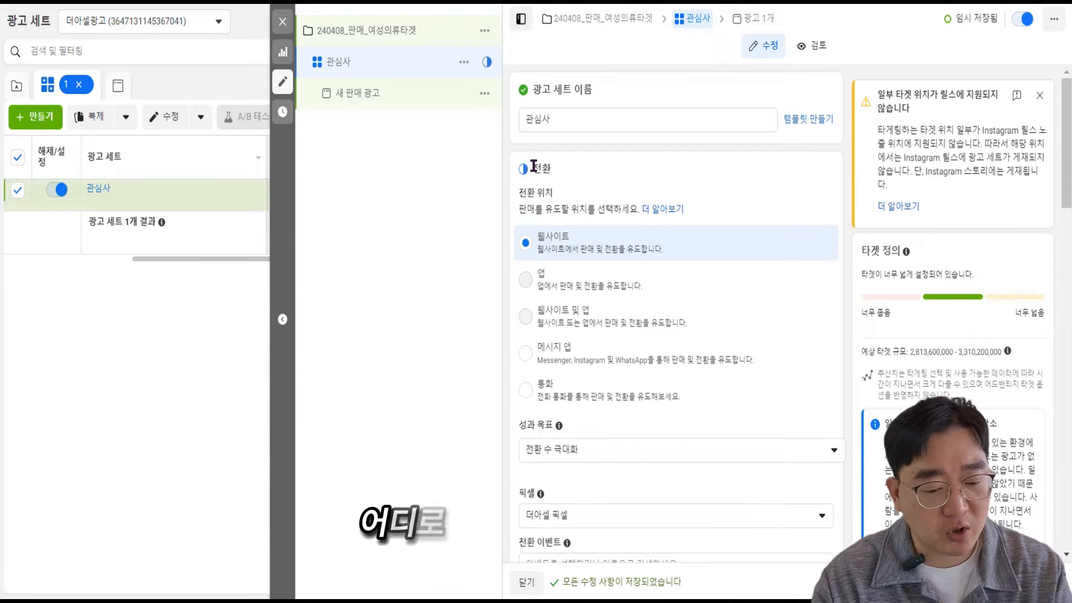
Select the website (웹사이트) as the conversion location and check the performance goal (성과 목표) setting
{"action": "left_click", "coordinate": [589, 251]}
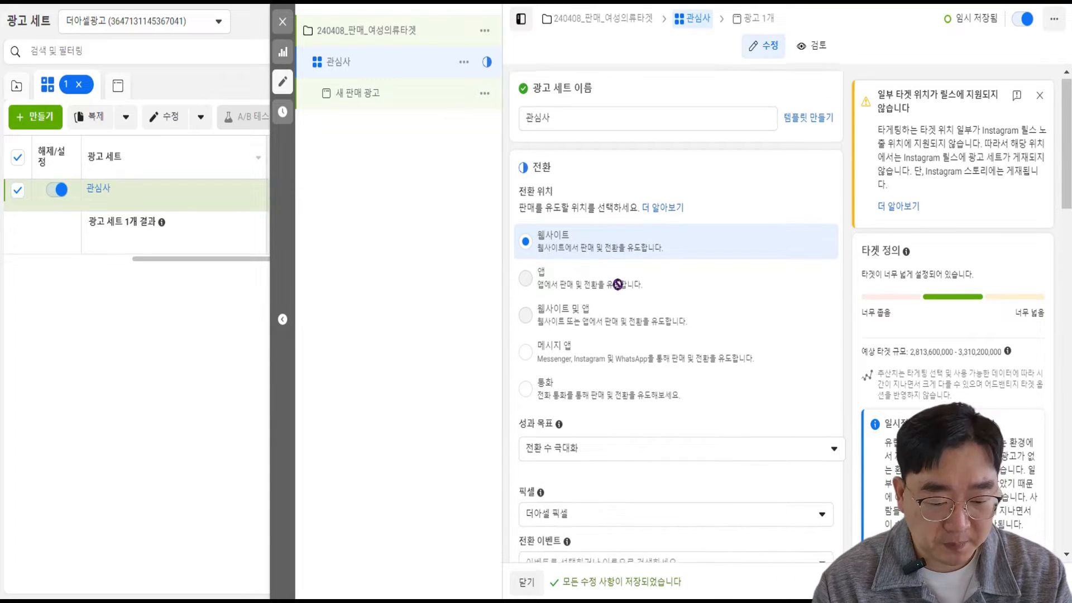
{"action": "scroll", "coordinate": [617, 252], "scroll_direction": "down", "scroll_amount": 2}
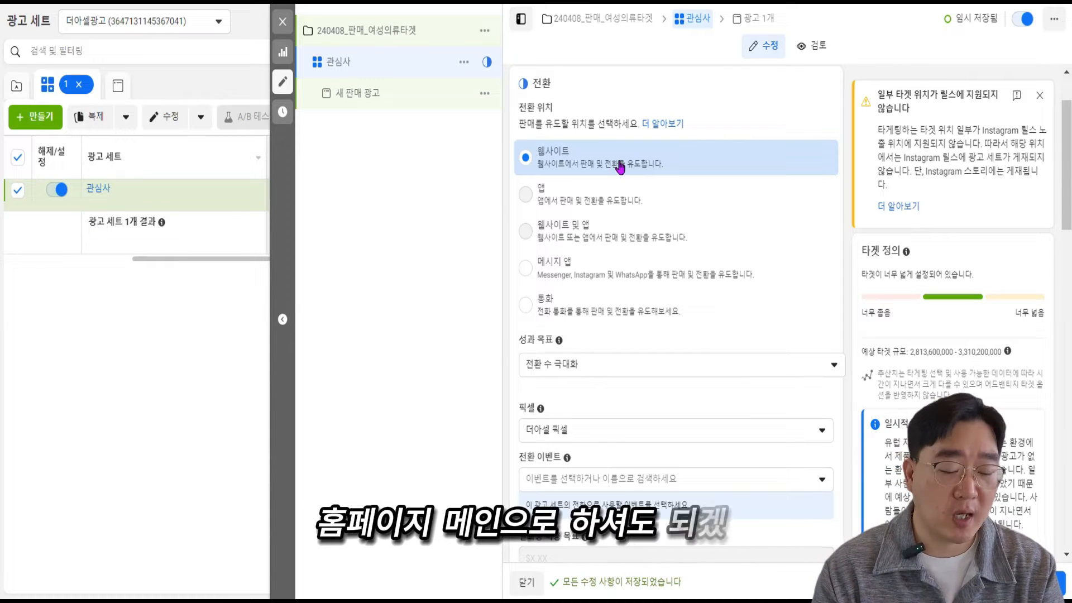
{"action": "scroll", "coordinate": [618, 227], "scroll_direction": "down", "scroll_amount": 3}
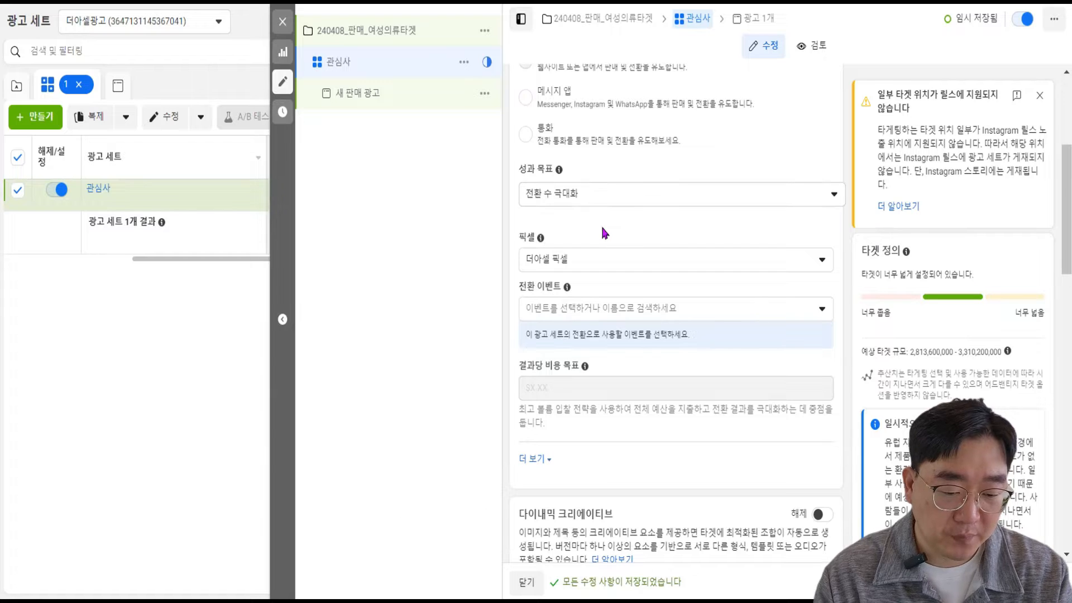
{"action": "left_click", "coordinate": [614, 193]}
{"action": "left_click", "coordinate": [614, 193]}
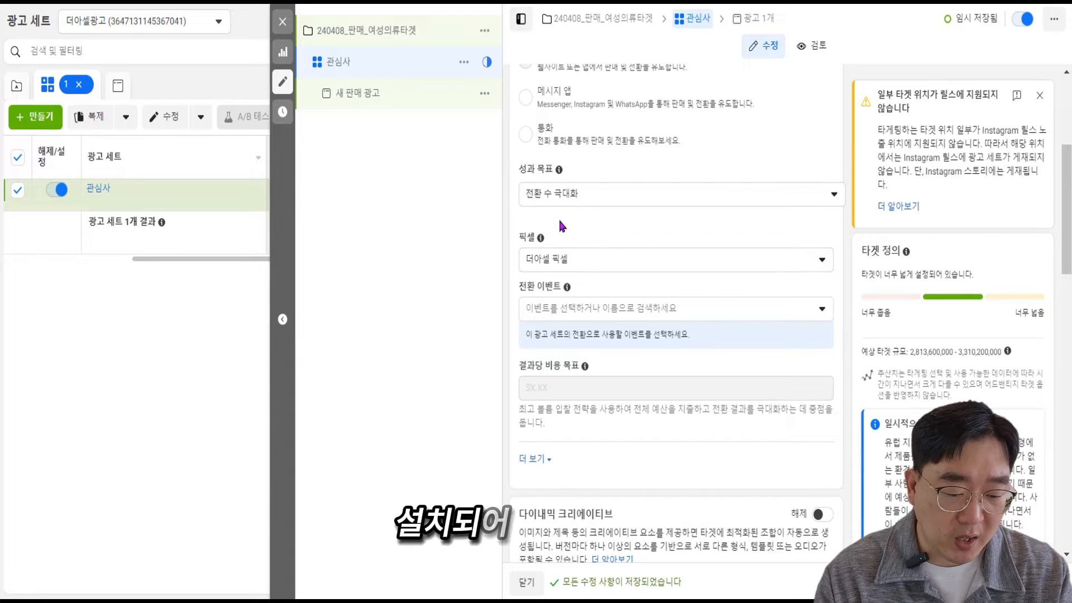
Choose add to cart (장바구니에 담기) as the ad set's conversion event
{"action": "left_click", "coordinate": [592, 308]}
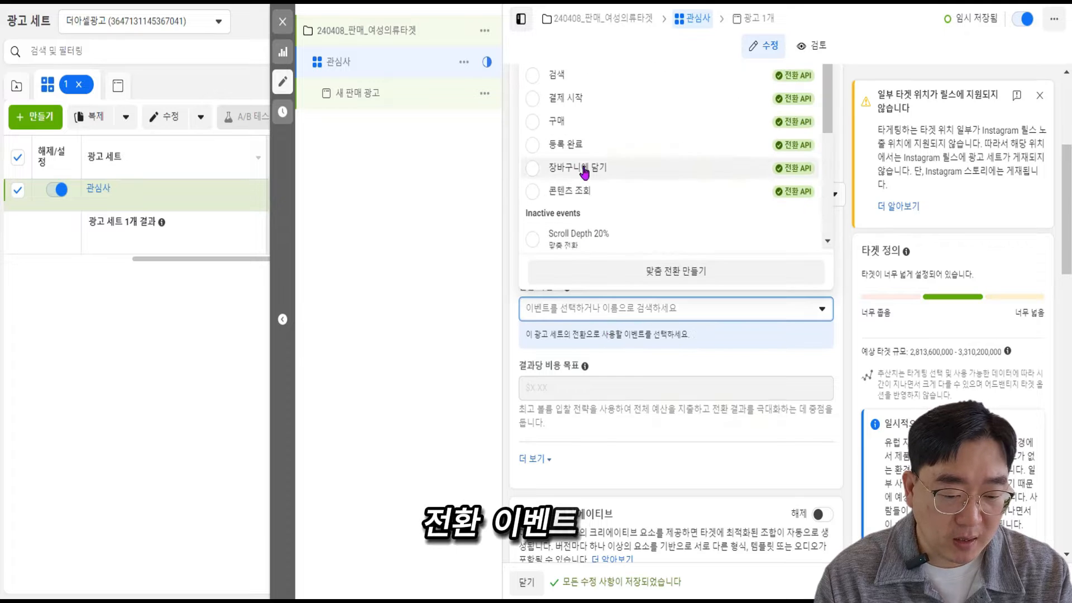
{"action": "scroll", "coordinate": [582, 138], "scroll_direction": "up", "scroll_amount": 2}
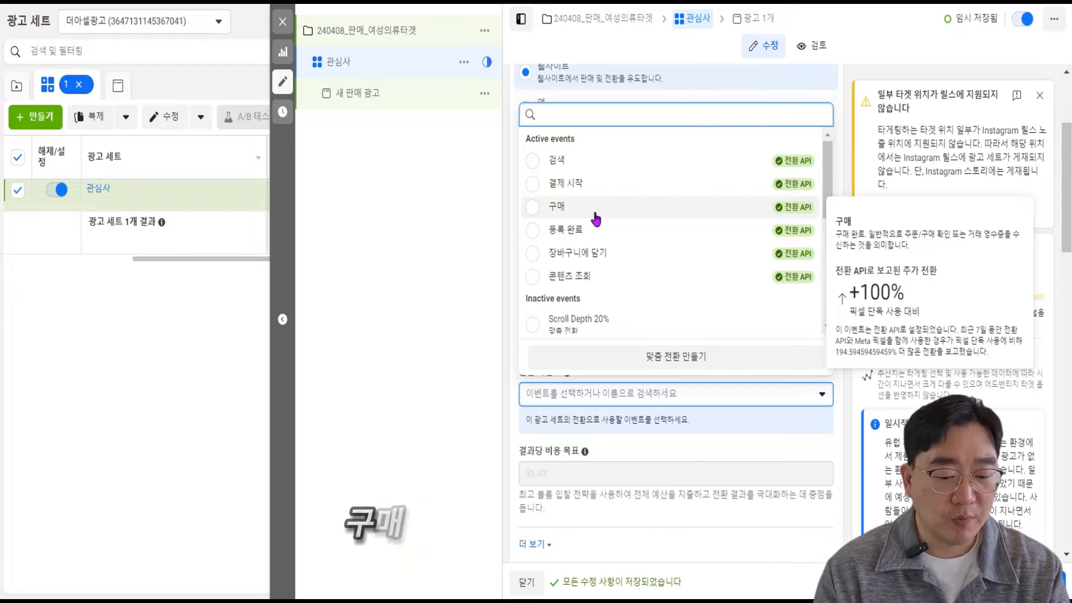
{"action": "left_click", "coordinate": [603, 255]}
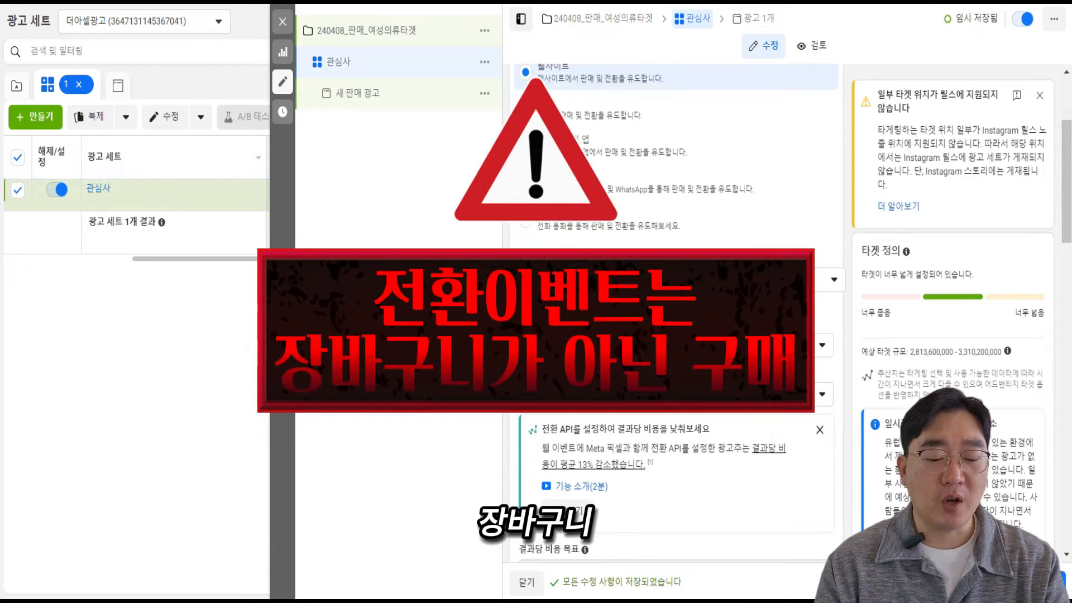
Set the ad set's conversion event (전환 이벤트) to purchase (구매)
{"action": "left_click", "coordinate": [615, 394]}
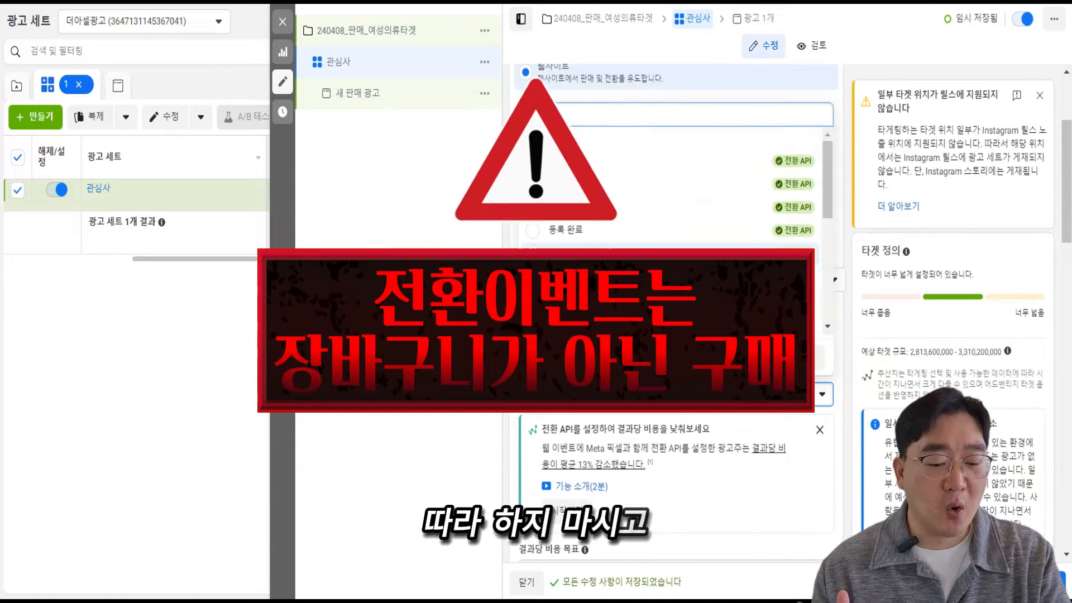
{"action": "left_click", "coordinate": [587, 208]}
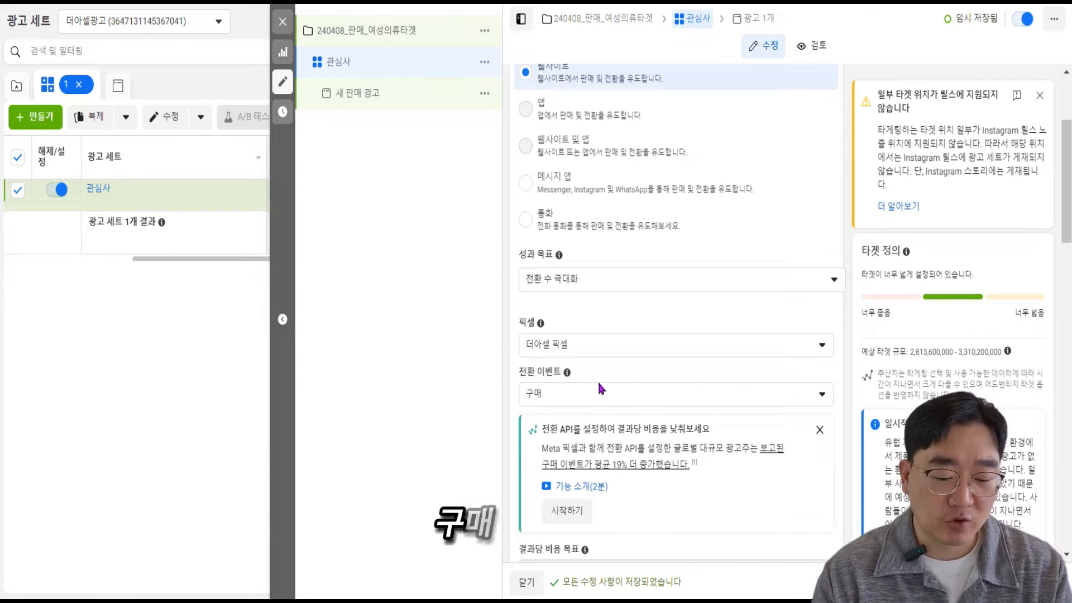
Set the ad set's target location (위치) to 대한민국 in place of worldwide
{"action": "scroll", "coordinate": [584, 403], "scroll_direction": "down", "scroll_amount": 3}
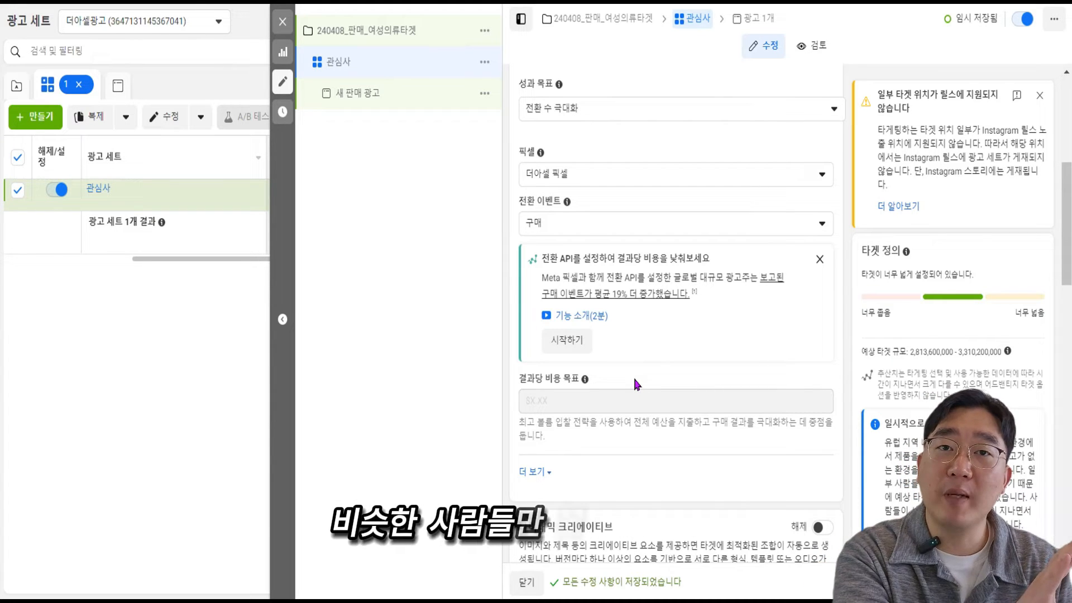
{"action": "scroll", "coordinate": [633, 377], "scroll_direction": "down", "scroll_amount": 6}
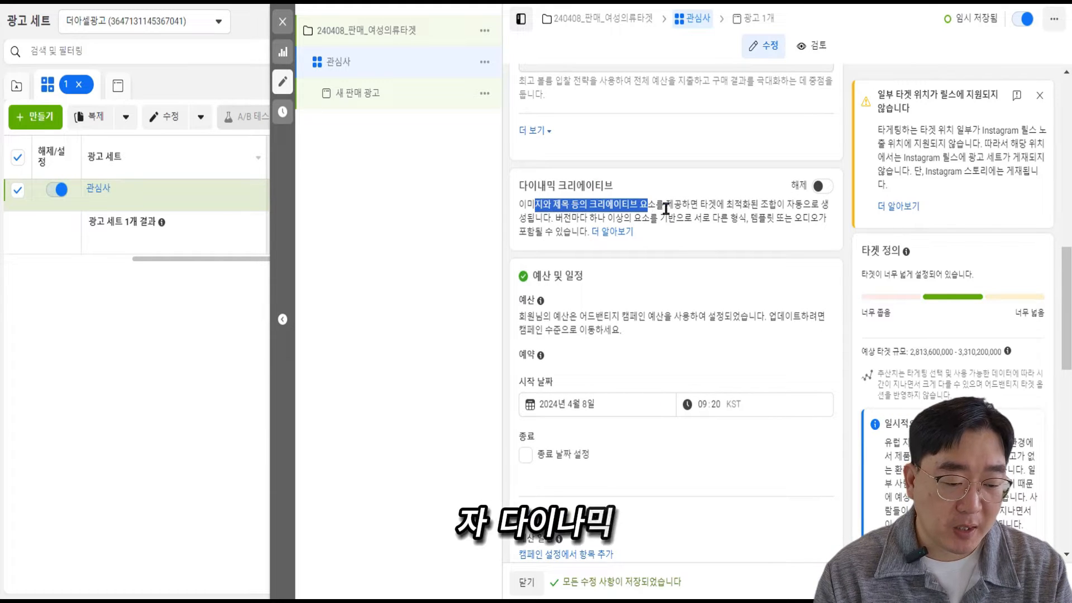
{"action": "left_click", "coordinate": [655, 209]}
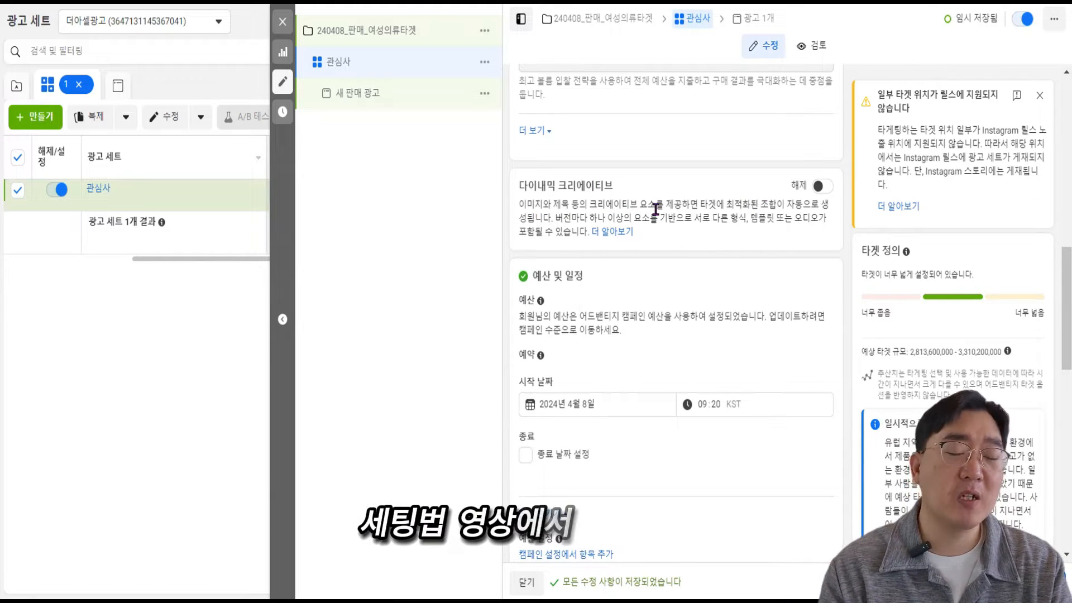
{"action": "scroll", "coordinate": [661, 201], "scroll_direction": "down", "scroll_amount": 4}
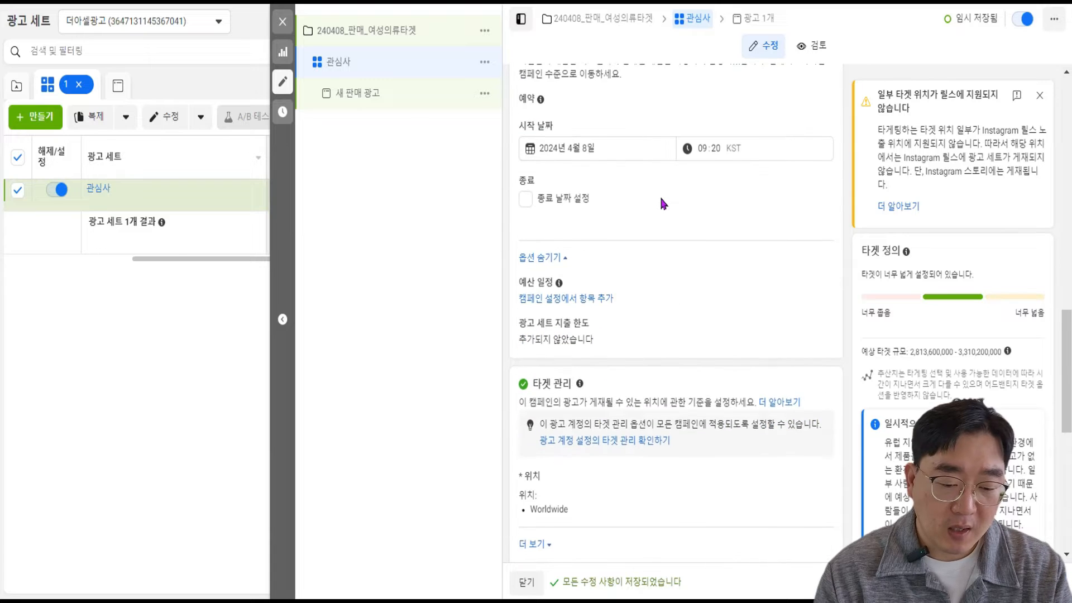
{"action": "scroll", "coordinate": [559, 257], "scroll_direction": "up", "scroll_amount": 1}
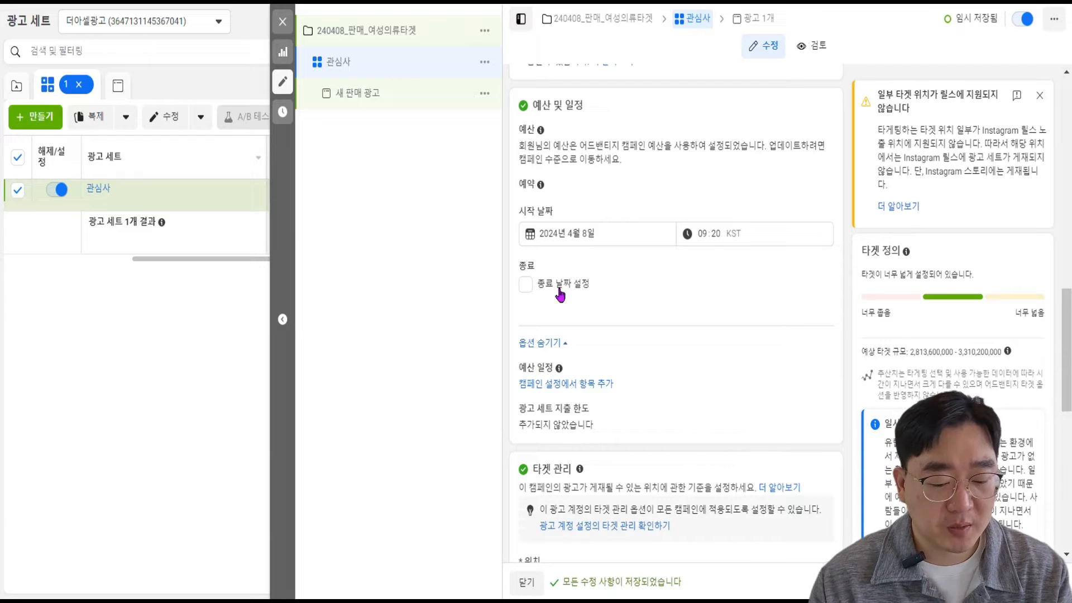
{"action": "scroll", "coordinate": [663, 337], "scroll_direction": "down", "scroll_amount": 6}
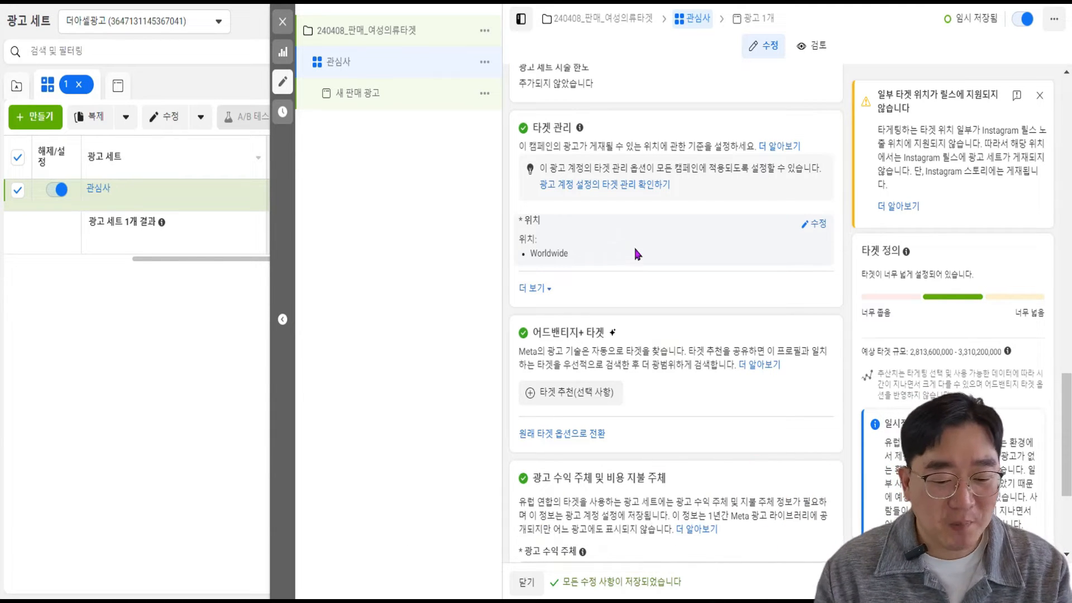
{"action": "left_click", "coordinate": [813, 223]}
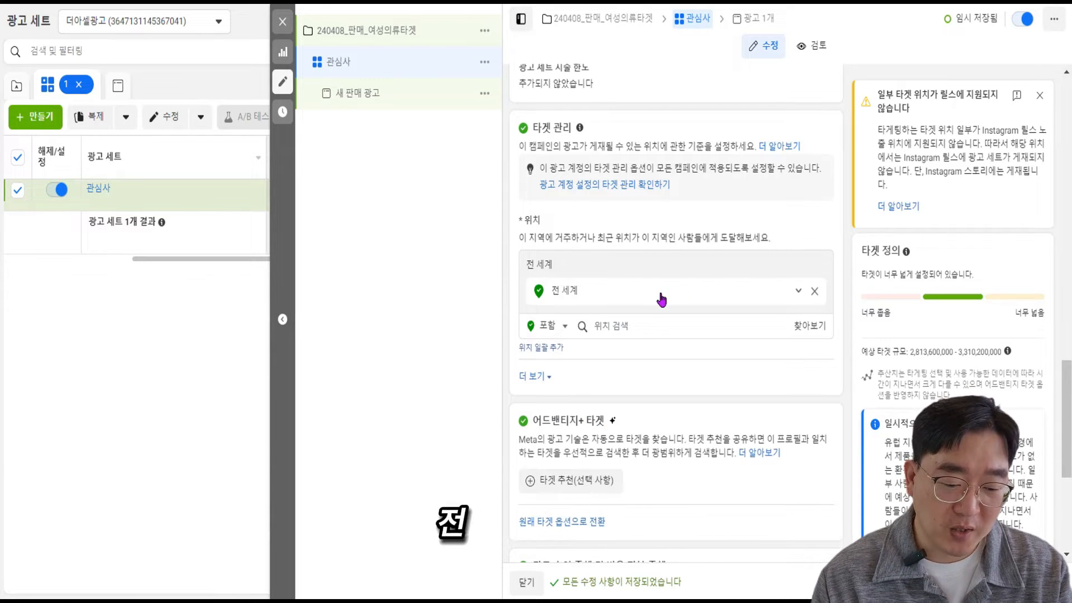
{"action": "left_click", "coordinate": [639, 323]}
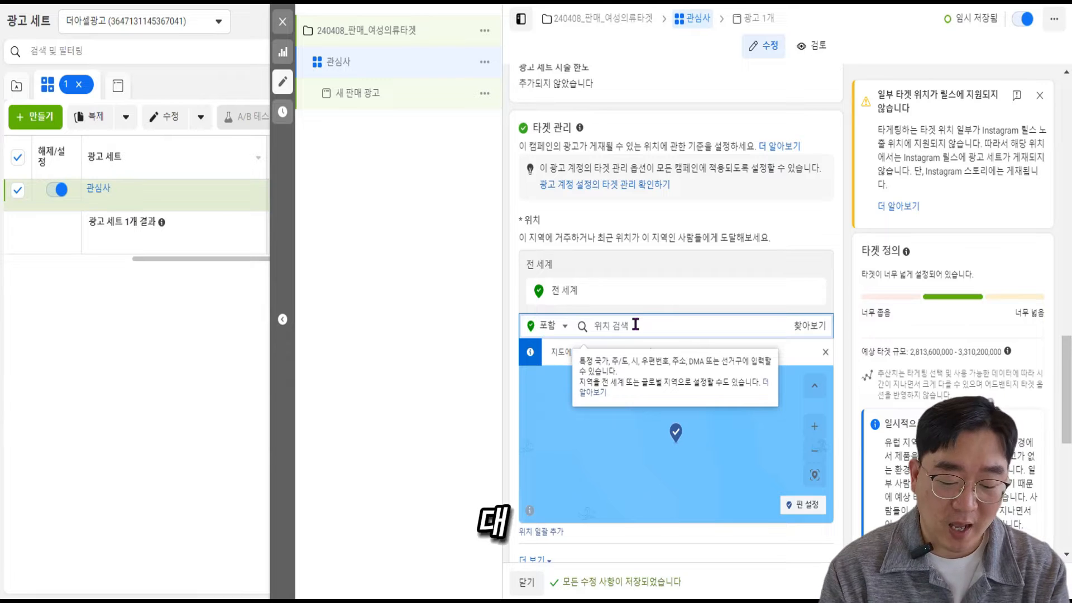
{"action": "type", "text": "대한민ㄱ"}
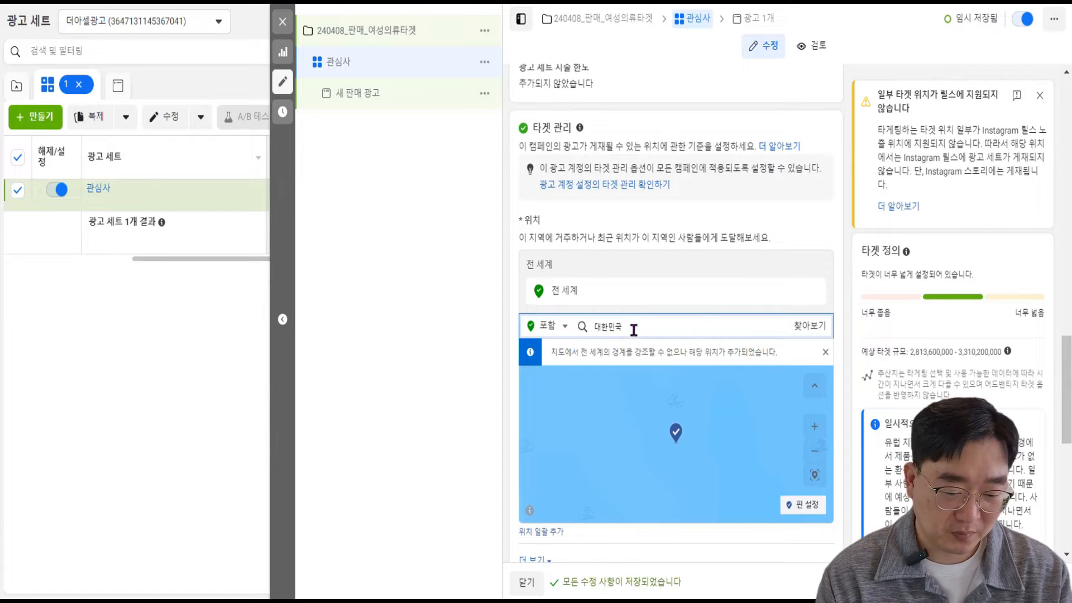
{"action": "left_click", "coordinate": [648, 357]}
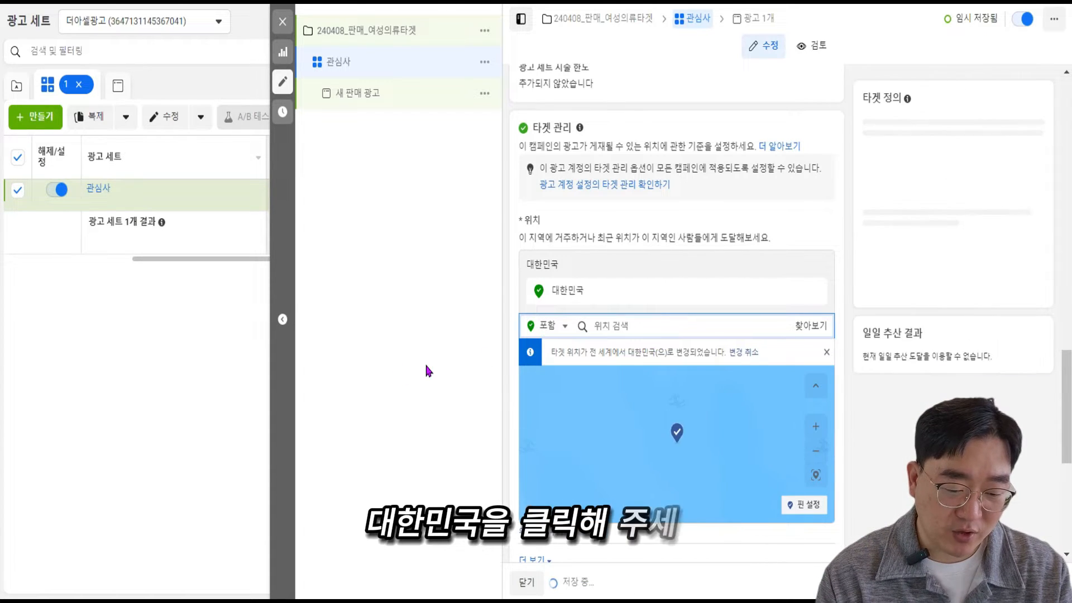
Expand the additional audience controls and restrict the target language (언어) to 한국어
{"action": "scroll", "coordinate": [776, 301], "scroll_direction": "down", "scroll_amount": 3}
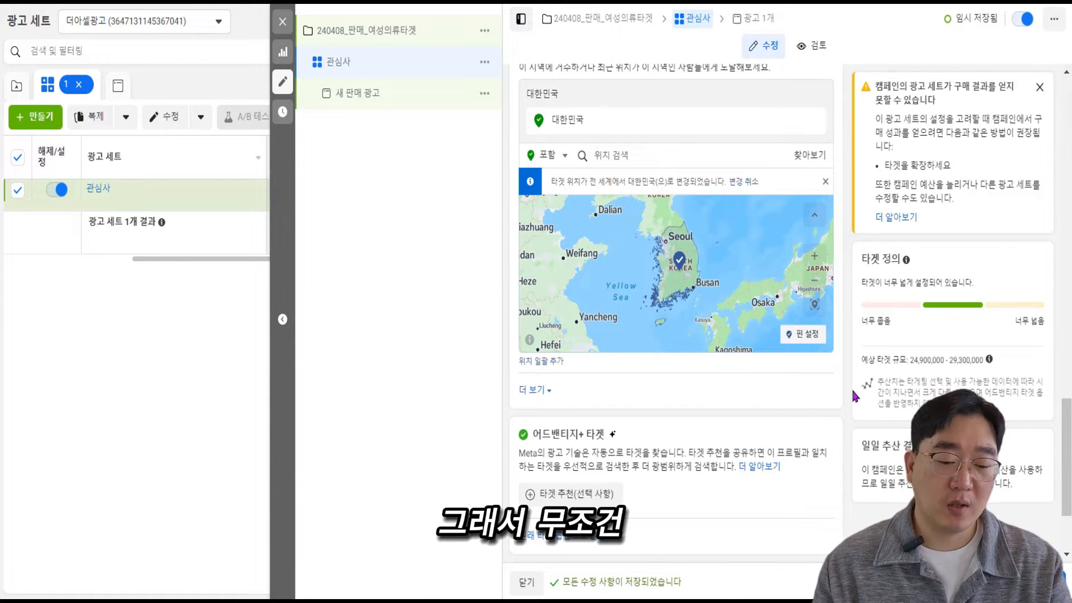
{"action": "left_click", "coordinate": [532, 390]}
{"action": "scroll", "coordinate": [609, 460], "scroll_direction": "down", "scroll_amount": 2}
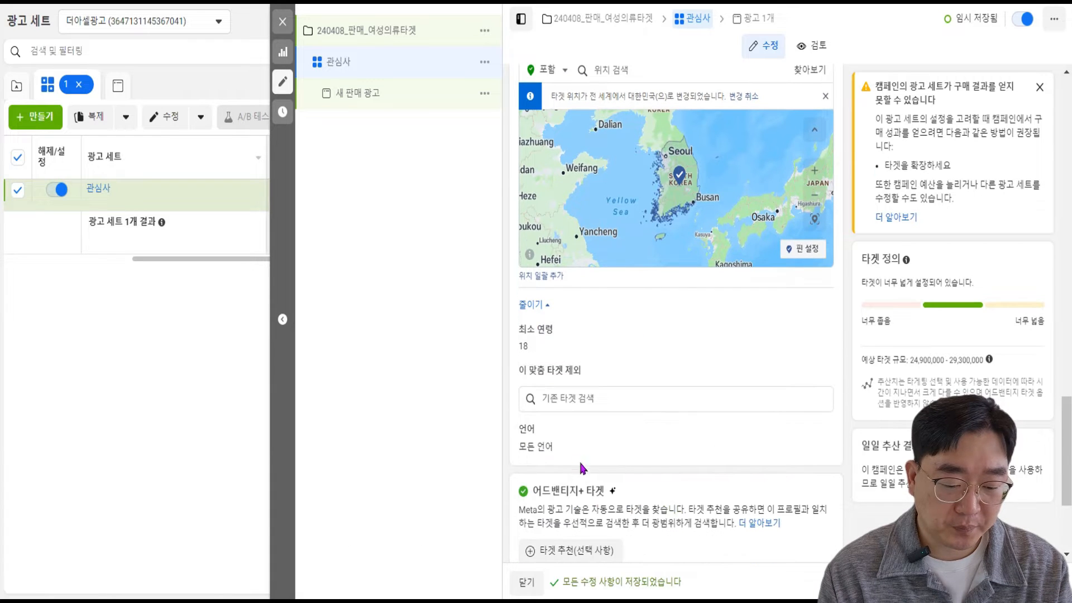
{"action": "left_click", "coordinate": [817, 432]}
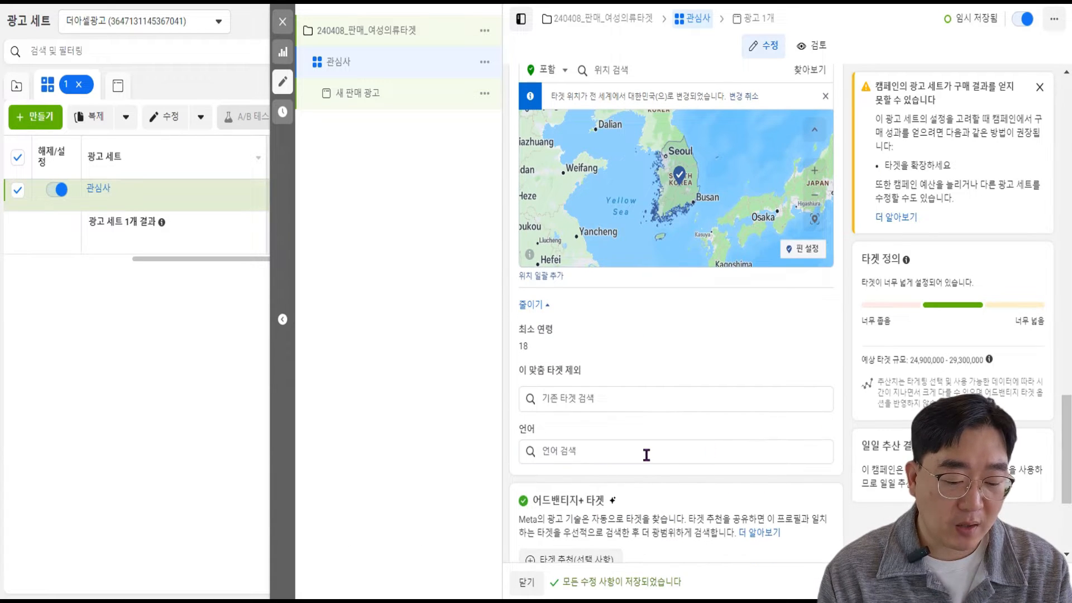
{"action": "type", "text": "한국어"}
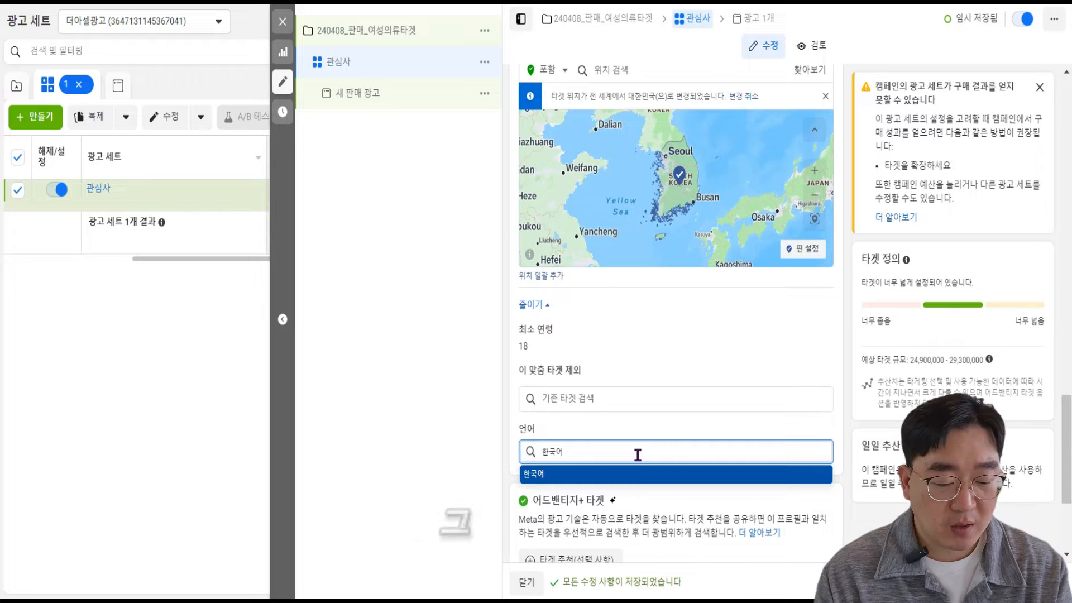
{"action": "left_click", "coordinate": [636, 475]}
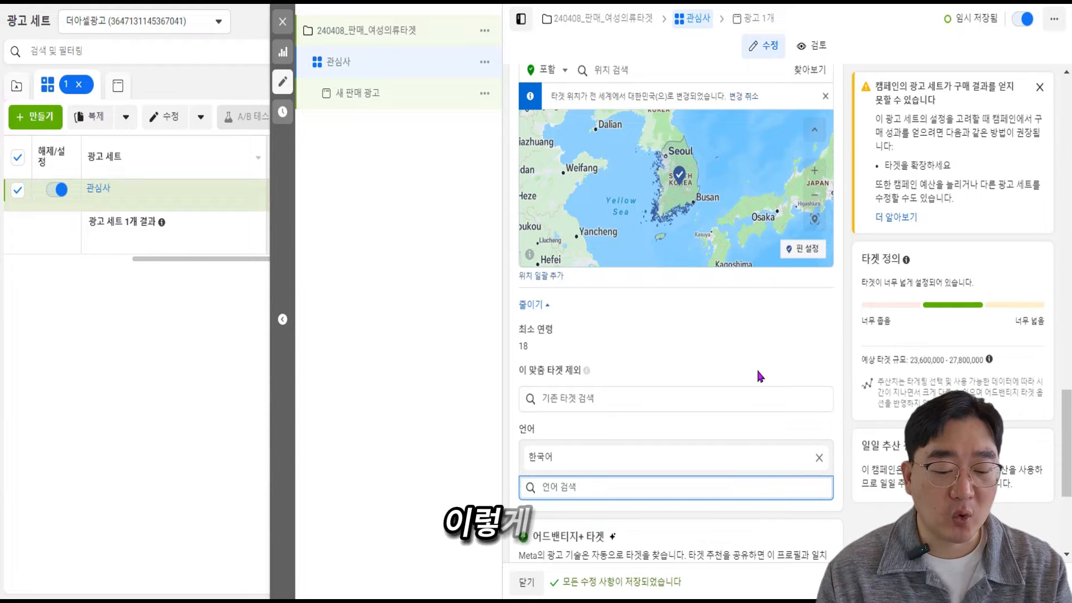
Add an audience suggestion (타겟 추천) to the Advantage+ audience and set its gender to female (여성)
{"action": "scroll", "coordinate": [758, 373], "scroll_direction": "down", "scroll_amount": 4}
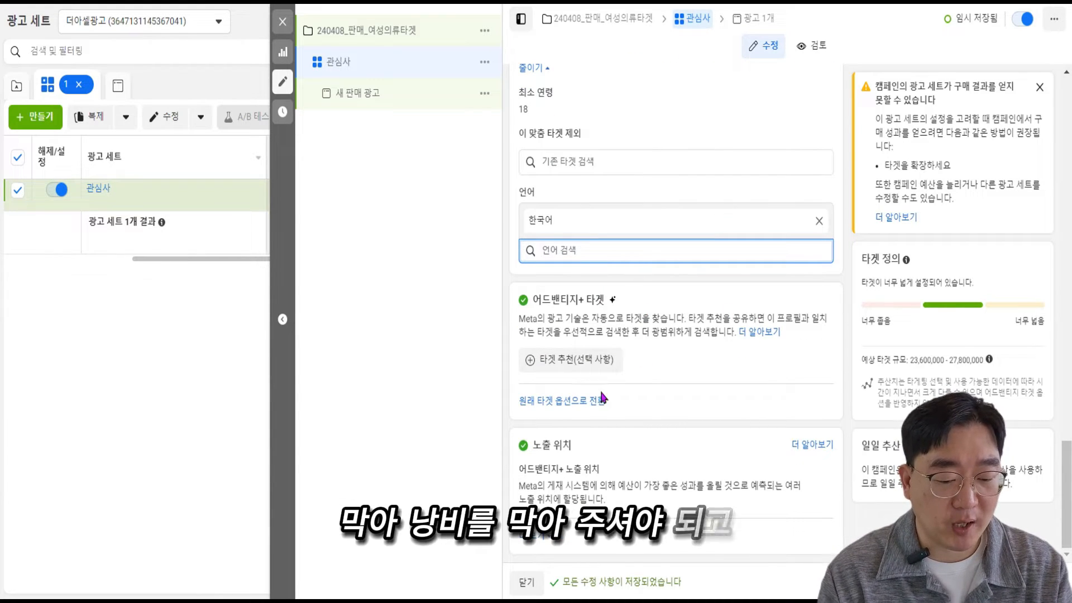
{"action": "left_click", "coordinate": [564, 369]}
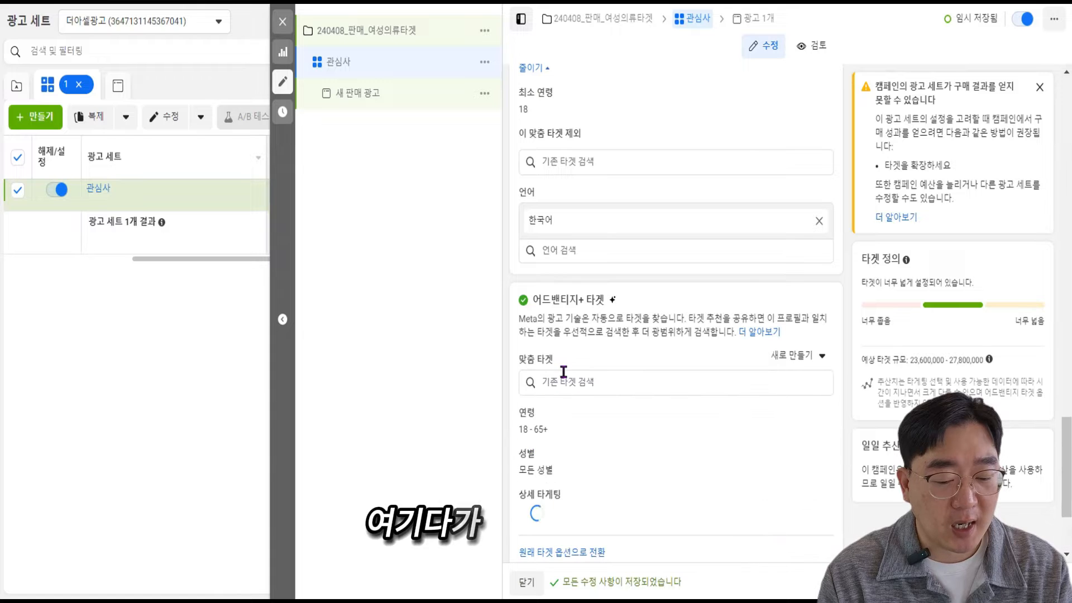
{"action": "scroll", "coordinate": [600, 335], "scroll_direction": "down", "scroll_amount": 3}
{"action": "left_click", "coordinate": [597, 209]}
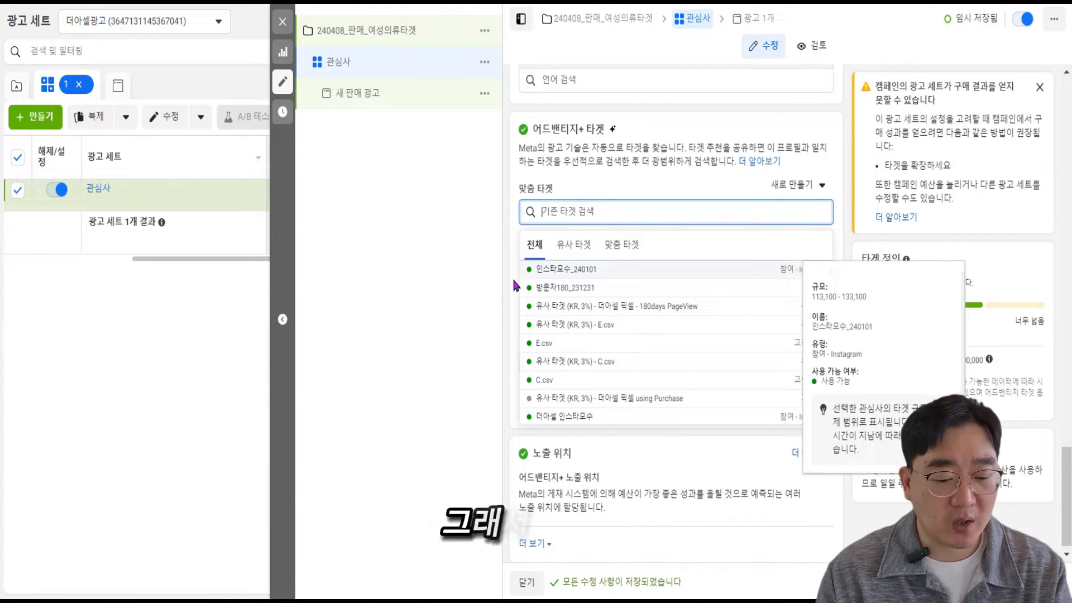
{"action": "left_click", "coordinate": [444, 313]}
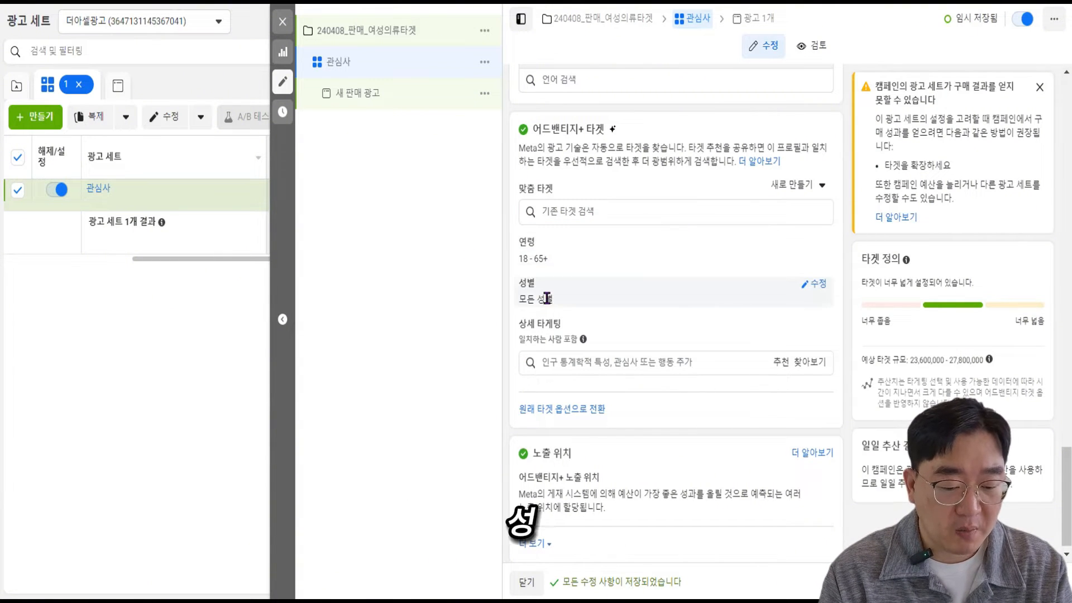
{"action": "left_click", "coordinate": [817, 284]}
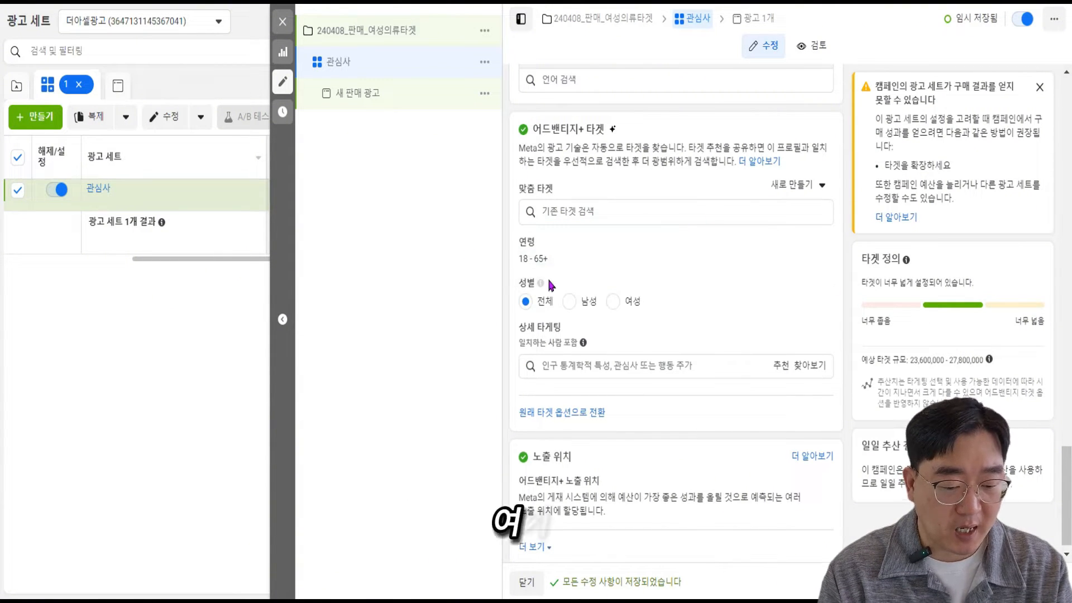
{"action": "left_click", "coordinate": [611, 301]}
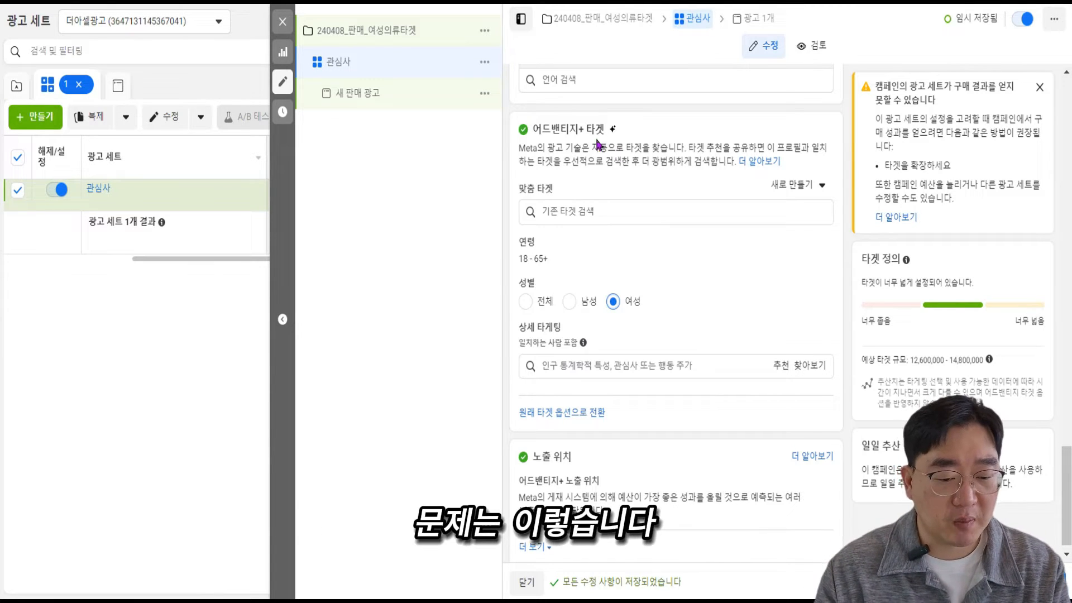
Set the age range (연령) of the Advantage+ audience suggestion to 30–39
{"action": "left_click_drag", "start_coordinate": [533, 129], "coordinate": [606, 128]}
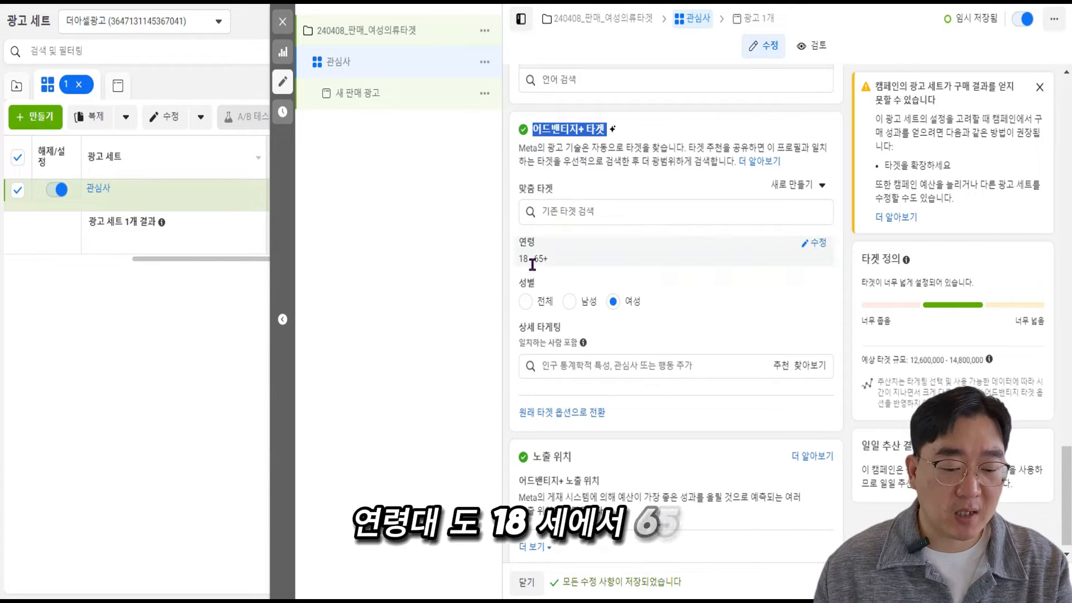
{"action": "left_click", "coordinate": [816, 246]}
{"action": "left_click", "coordinate": [545, 267]}
{"action": "scroll", "coordinate": [564, 384], "scroll_direction": "down", "scroll_amount": 2}
{"action": "scroll", "coordinate": [564, 335], "scroll_direction": "down", "scroll_amount": 2}
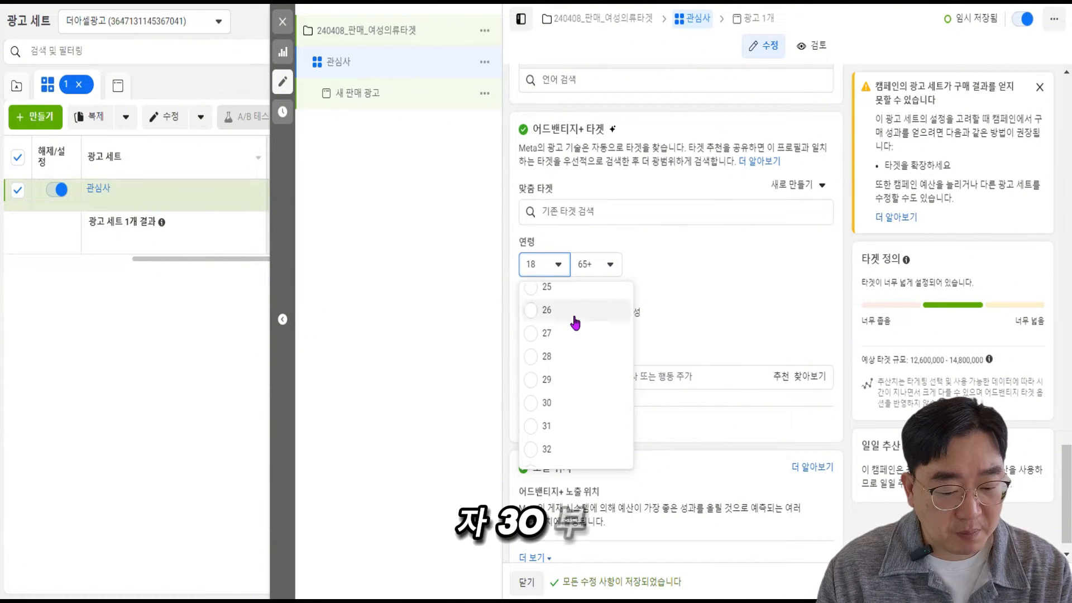
{"action": "left_click", "coordinate": [565, 404]}
{"action": "left_click", "coordinate": [600, 265]}
{"action": "scroll", "coordinate": [632, 369], "scroll_direction": "up", "scroll_amount": 8}
{"action": "scroll", "coordinate": [634, 384], "scroll_direction": "up", "scroll_amount": 2}
{"action": "scroll", "coordinate": [634, 380], "scroll_direction": "up", "scroll_amount": 2}
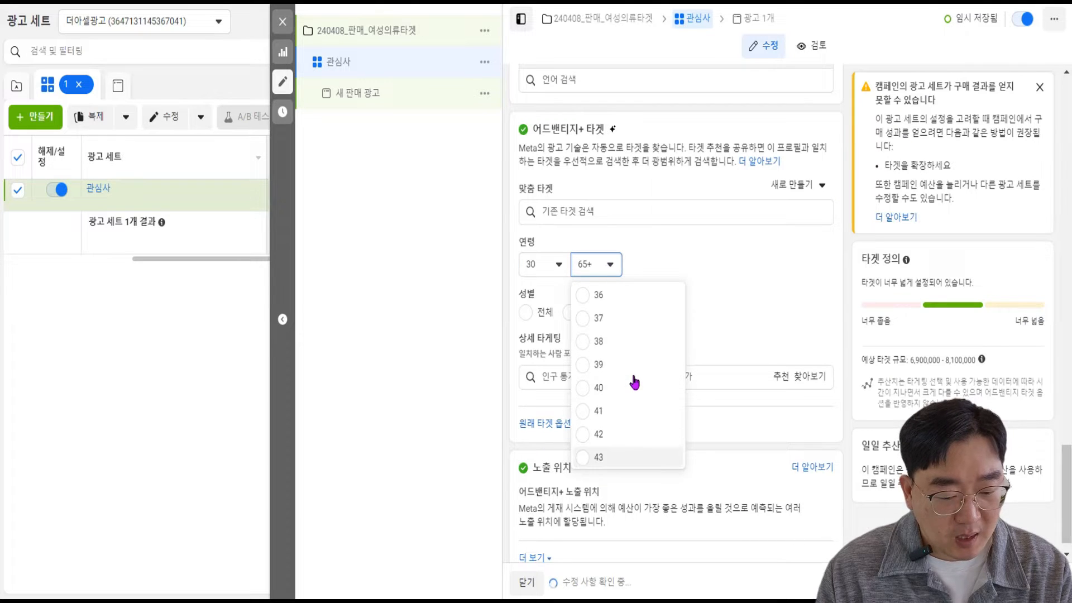
{"action": "left_click", "coordinate": [617, 371]}
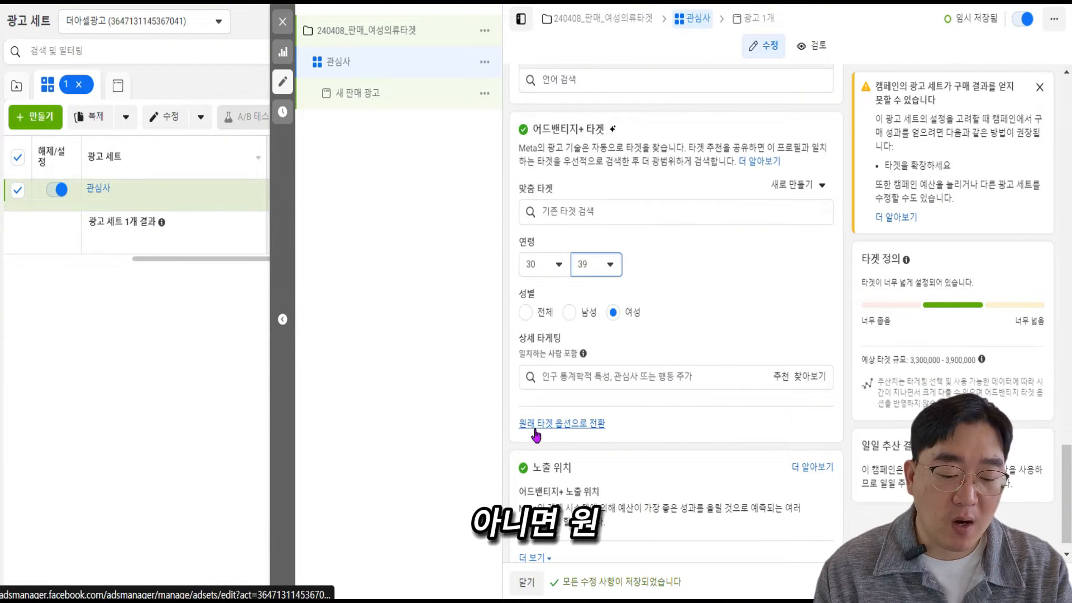
Switch the ad set's Advantage+ audience to the original target options (원래 타겟 사용)
{"action": "left_click", "coordinate": [568, 425]}
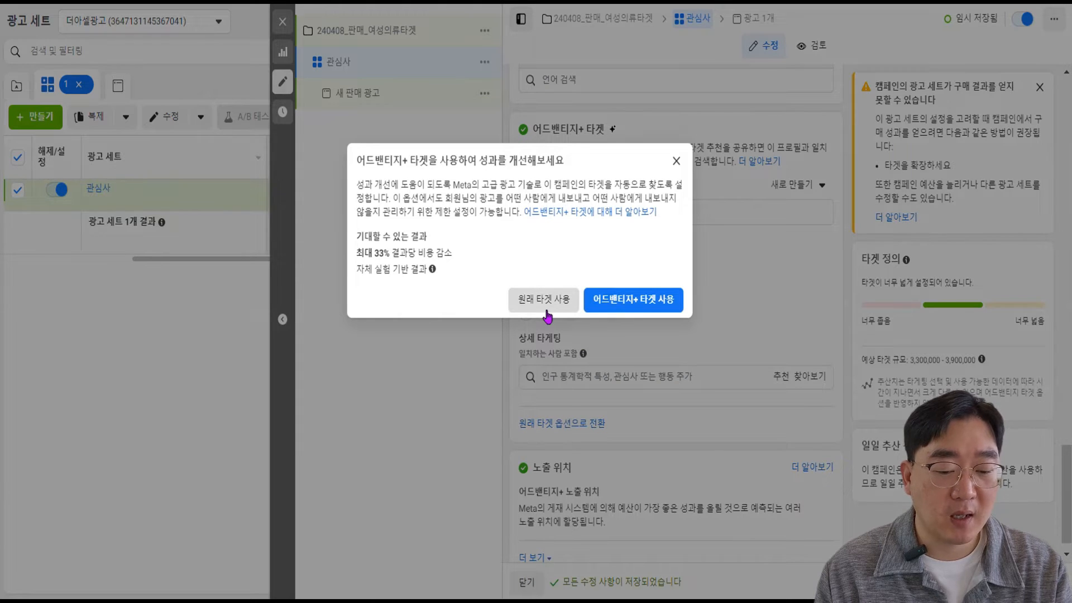
{"action": "left_click", "coordinate": [547, 312]}
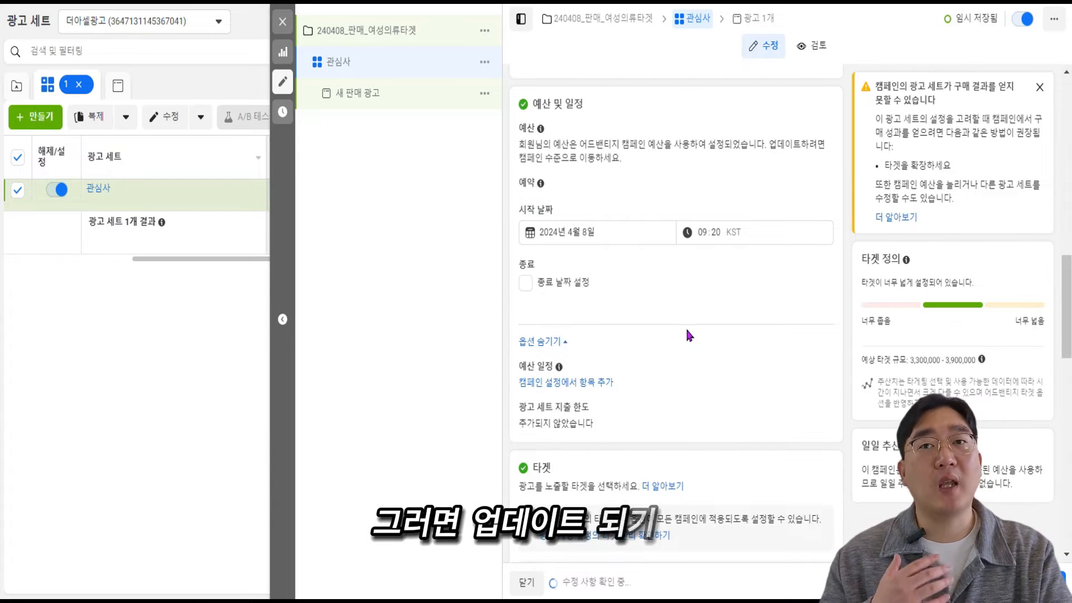
{"action": "scroll", "coordinate": [673, 246], "scroll_direction": "up", "scroll_amount": 5}
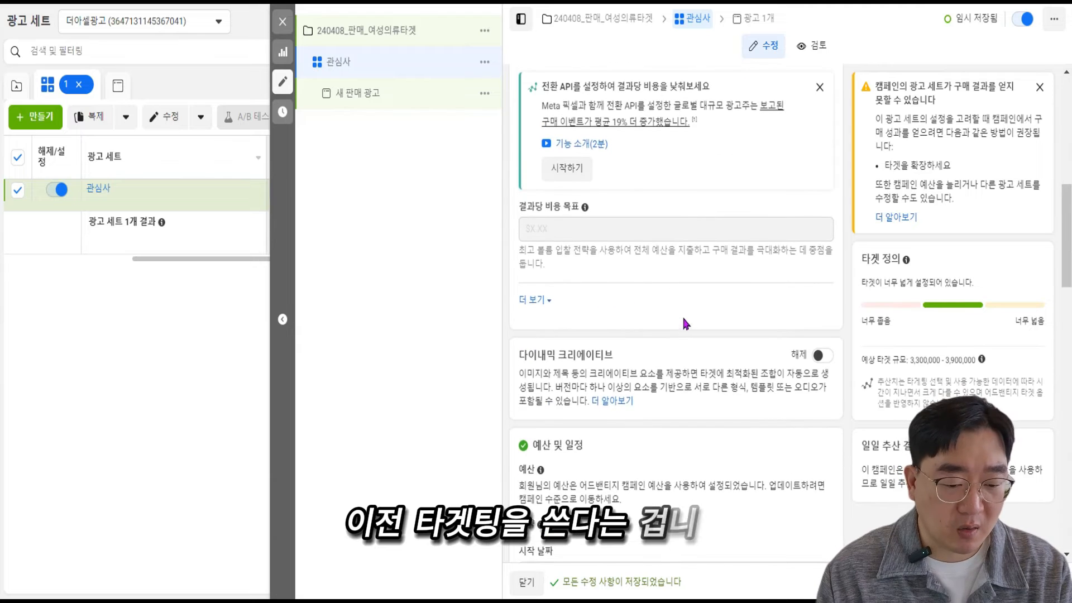
{"action": "scroll", "coordinate": [682, 304], "scroll_direction": "down", "scroll_amount": 10}
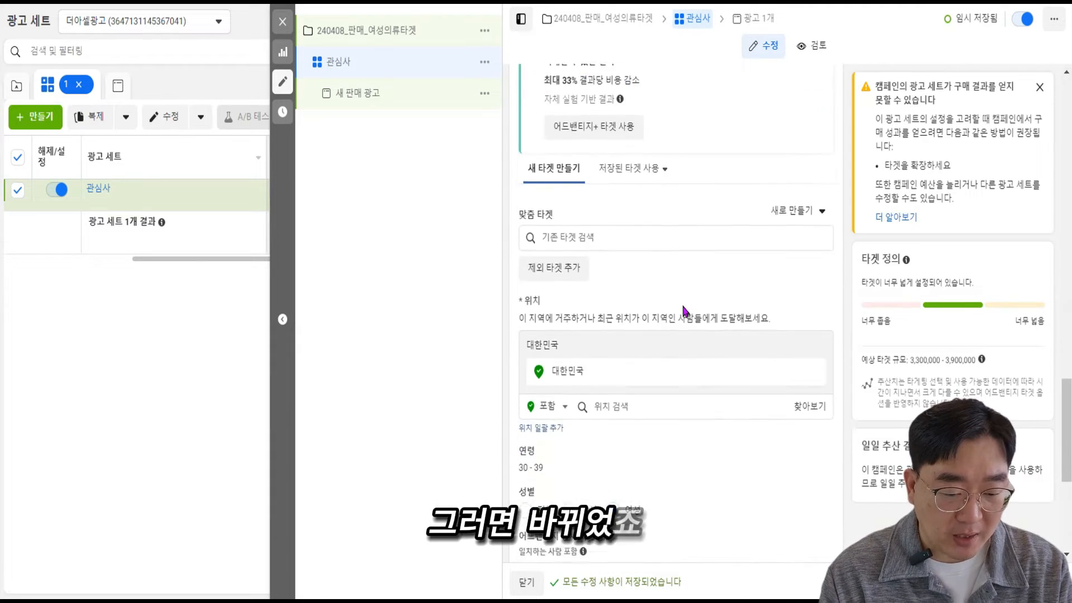
{"action": "scroll", "coordinate": [670, 296], "scroll_direction": "up", "scroll_amount": 3}
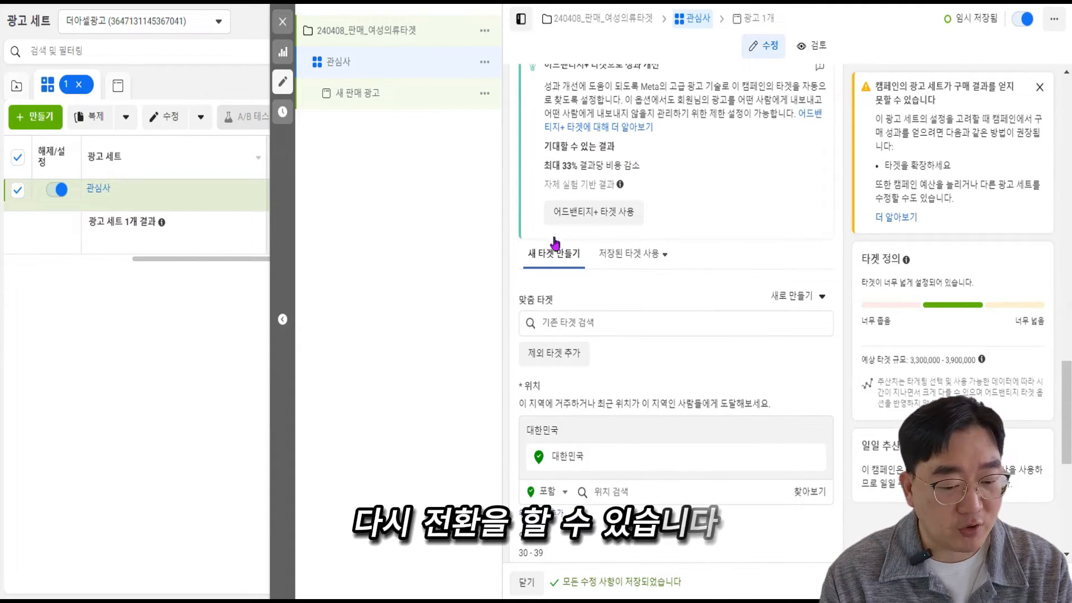
Search the detailed targeting (상세 타겟팅) for 의류 and add the interest 옷(의류)
{"action": "scroll", "coordinate": [642, 201], "scroll_direction": "down", "scroll_amount": 6}
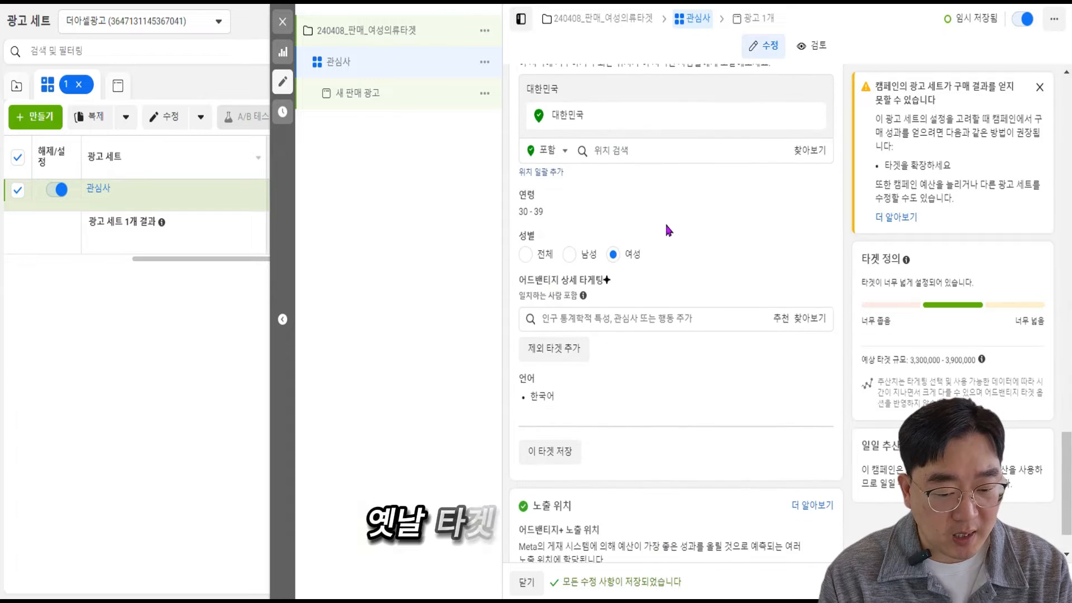
{"action": "left_click", "coordinate": [607, 317]}
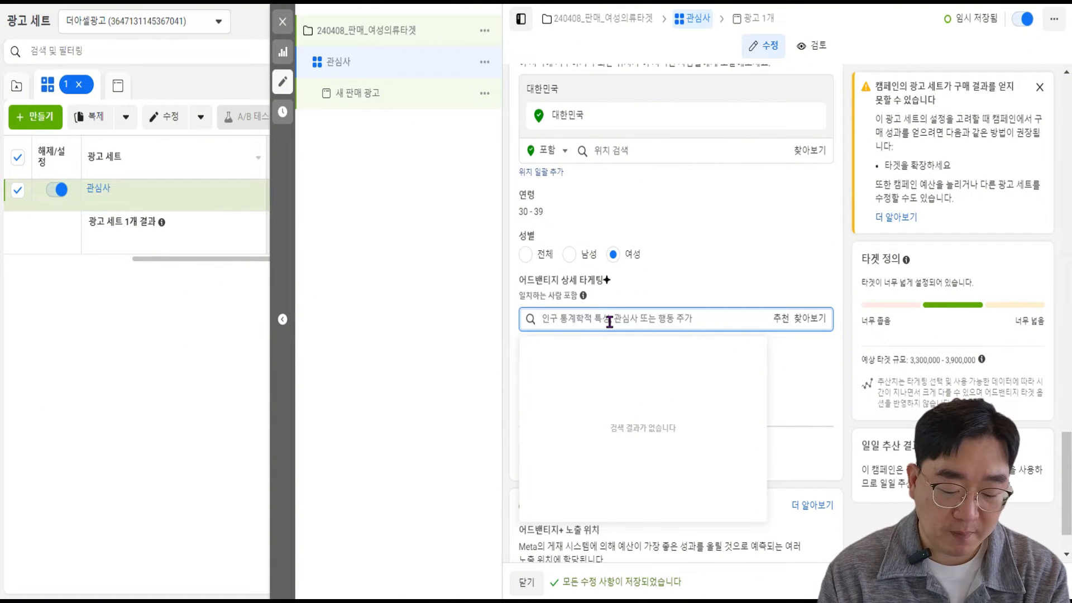
{"action": "key", "text": "BackSpace"}
{"action": "key", "text": "BackSpace"}
{"action": "key", "text": "BackSpace"}
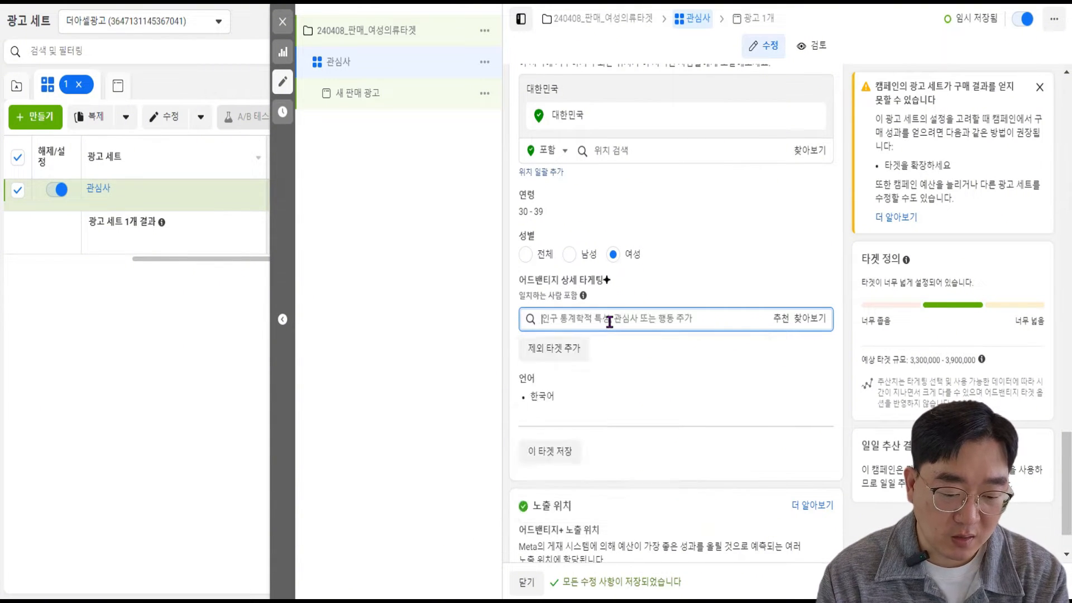
{"action": "type", "text": "의류"}
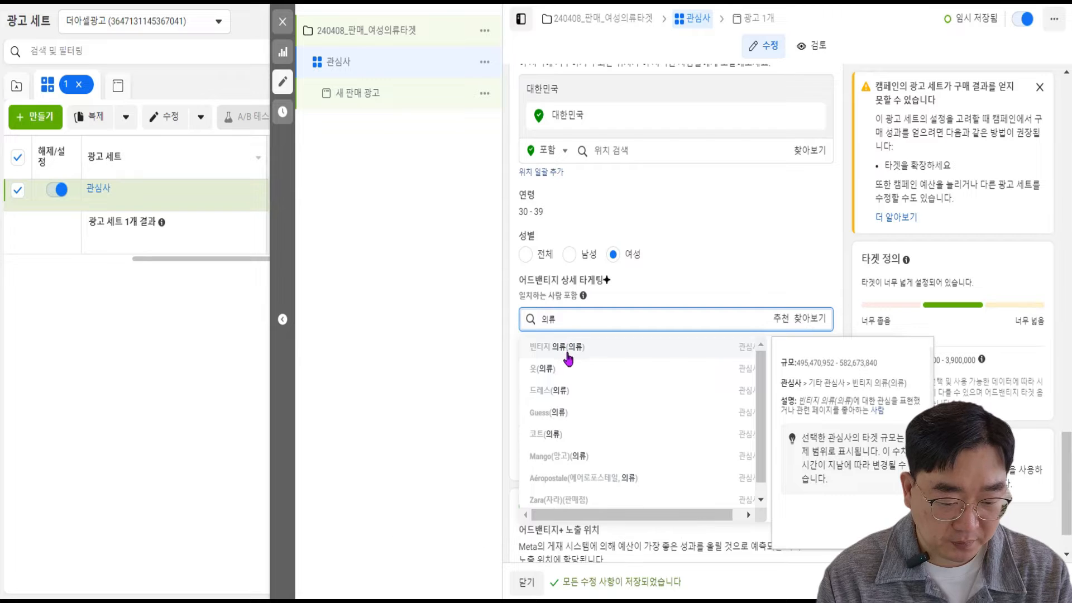
{"action": "left_click", "coordinate": [567, 371]}
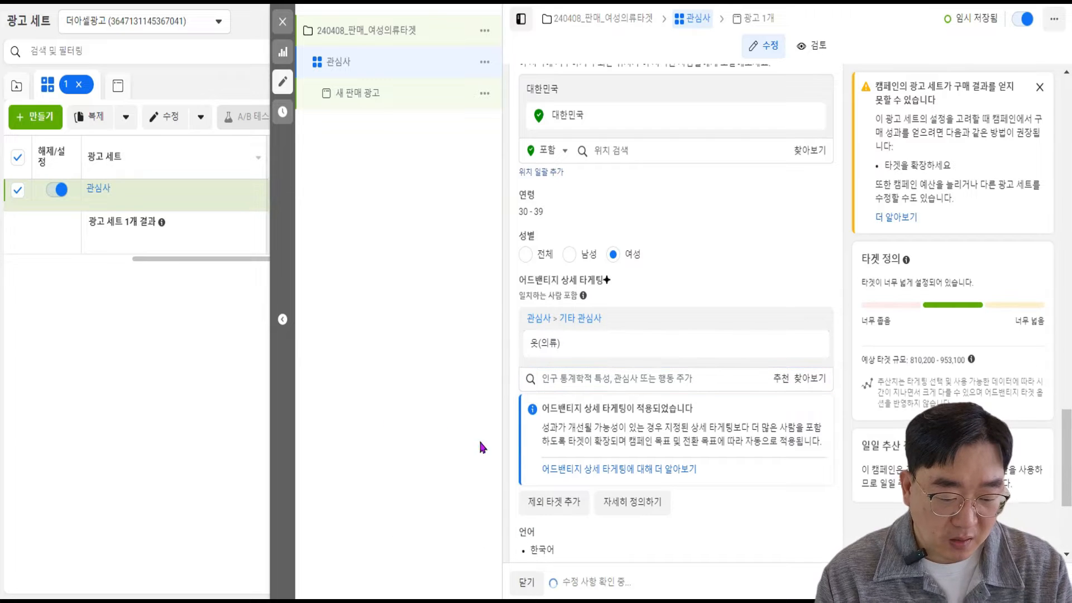
Change the ad set to manual placements (수동 노출 위치) and deselect Messenger, Audience Network and Facebook, leaving Instagram as the only platform
{"action": "scroll", "coordinate": [748, 456], "scroll_direction": "down", "scroll_amount": 3}
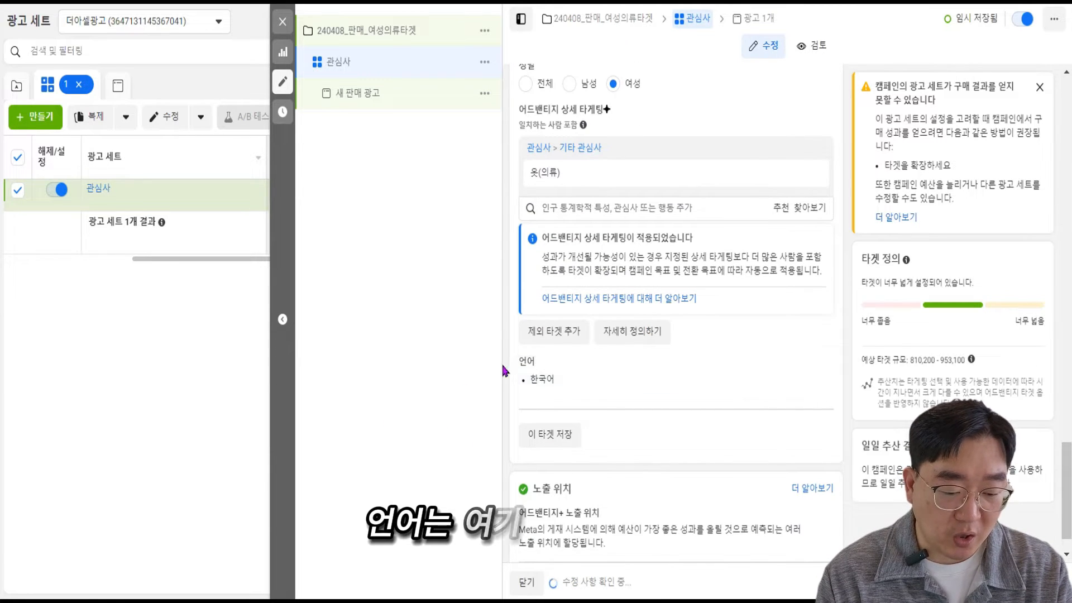
{"action": "mouse_move", "coordinate": [538, 362]}
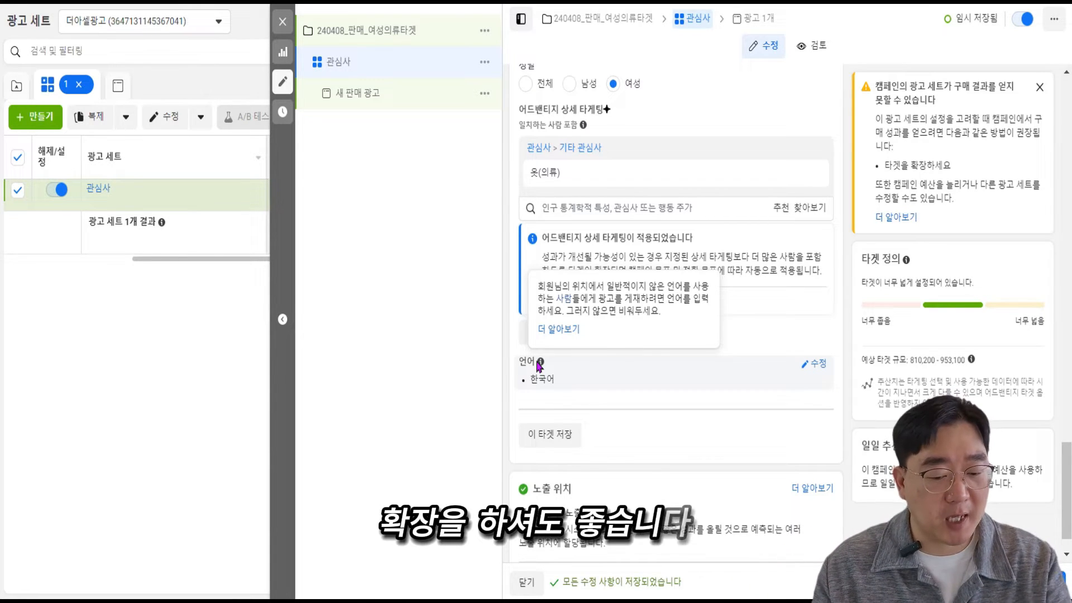
{"action": "scroll", "coordinate": [601, 462], "scroll_direction": "down", "scroll_amount": 1}
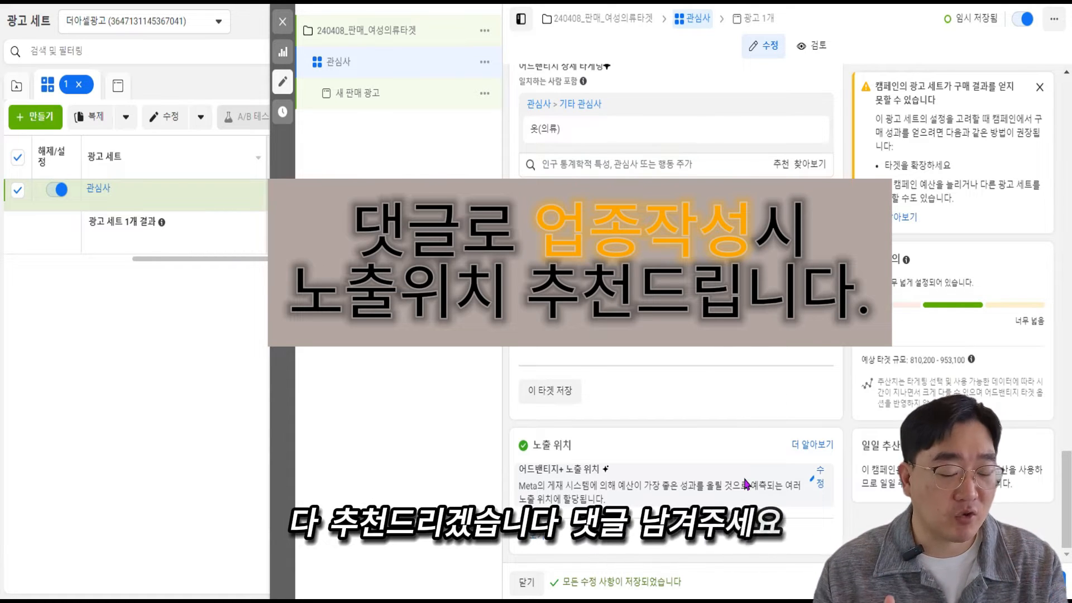
{"action": "left_click", "coordinate": [819, 483]}
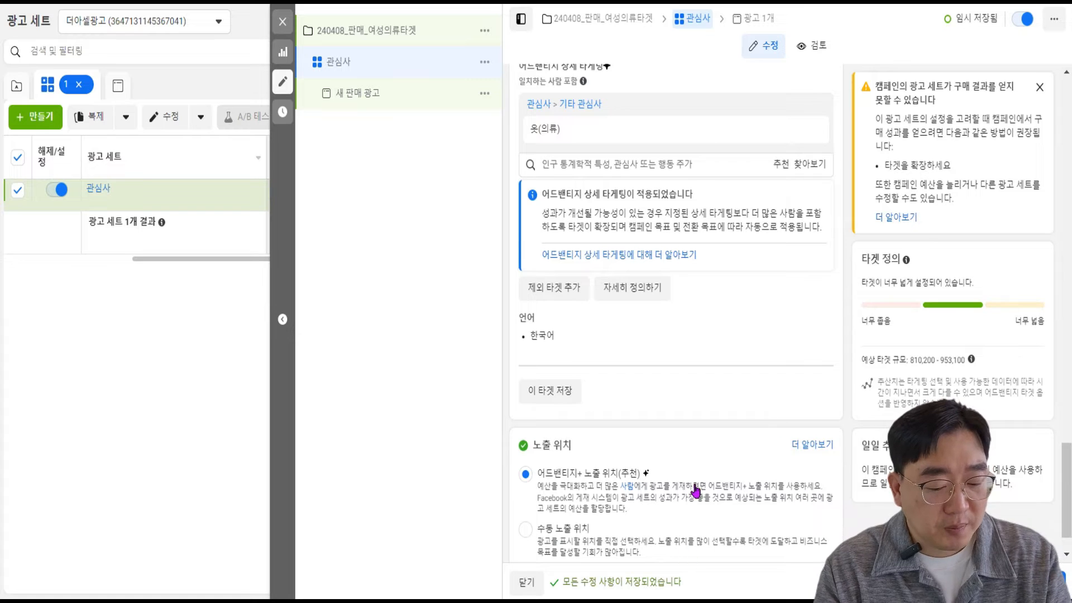
{"action": "scroll", "coordinate": [687, 514], "scroll_direction": "down", "scroll_amount": 1}
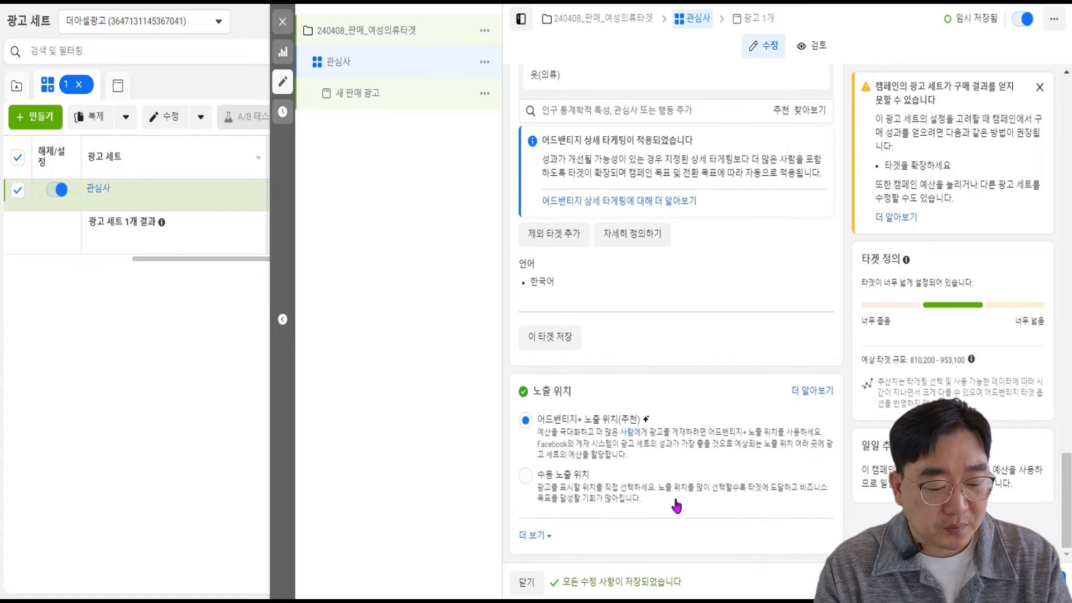
{"action": "left_click", "coordinate": [553, 498]}
{"action": "scroll", "coordinate": [688, 408], "scroll_direction": "down", "scroll_amount": 5}
{"action": "left_click", "coordinate": [640, 352]}
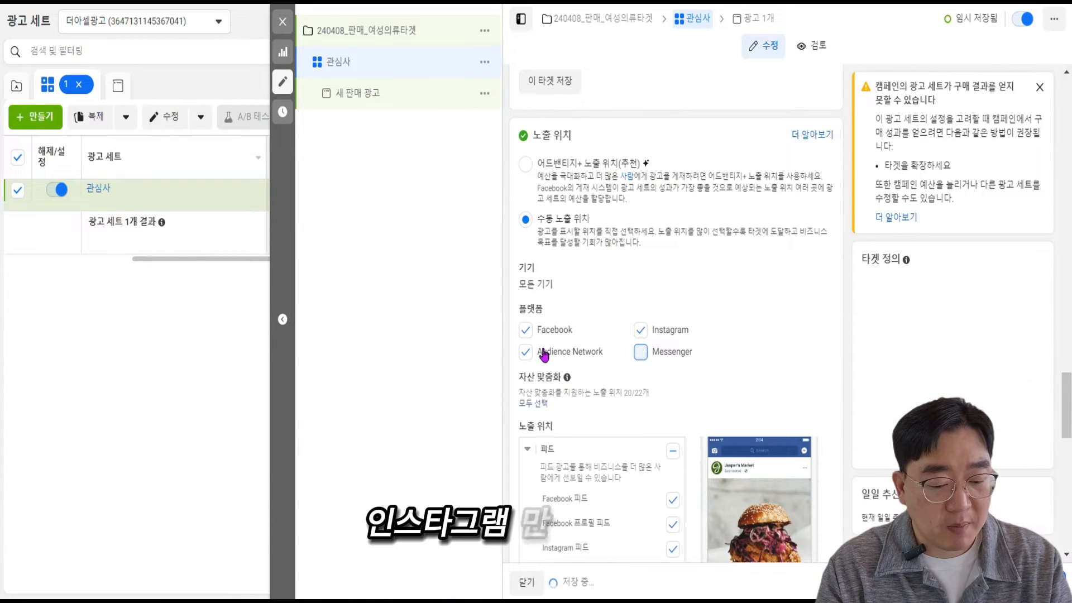
{"action": "left_click", "coordinate": [526, 352]}
{"action": "left_click", "coordinate": [609, 331]}
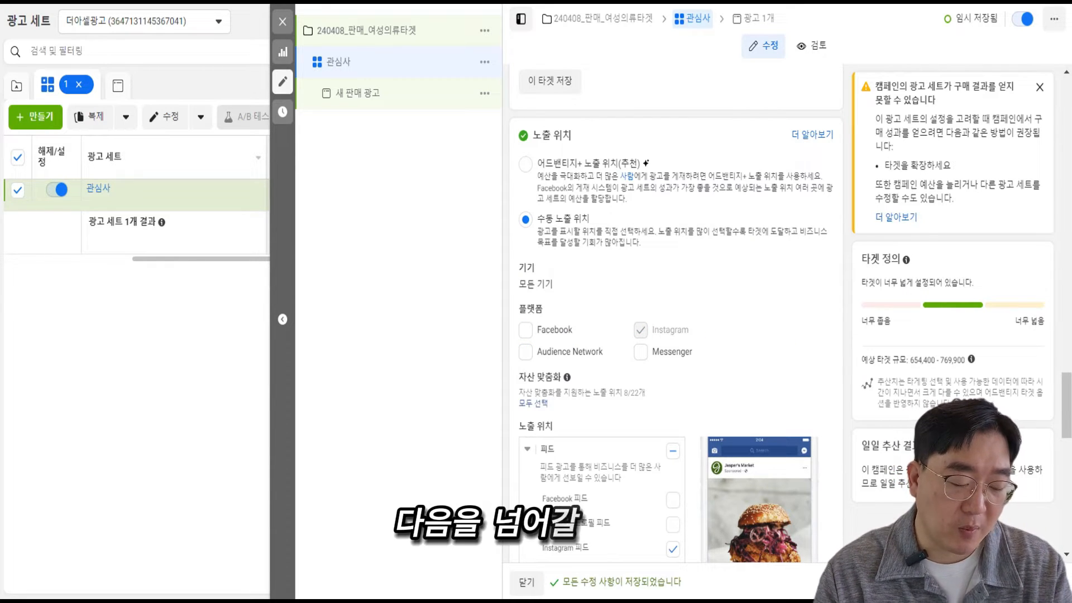
Review the ad set's conversion, budget and schedule, audience and placement settings from beginning to end
{"action": "scroll", "coordinate": [806, 259], "scroll_direction": "up", "scroll_amount": 15}
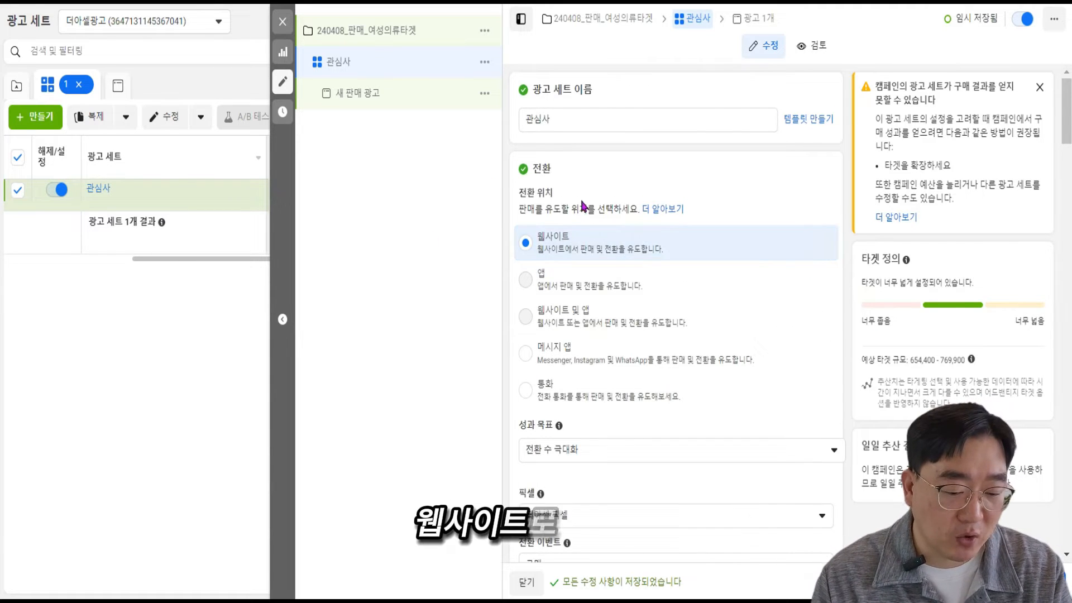
{"action": "scroll", "coordinate": [594, 235], "scroll_direction": "down", "scroll_amount": 5}
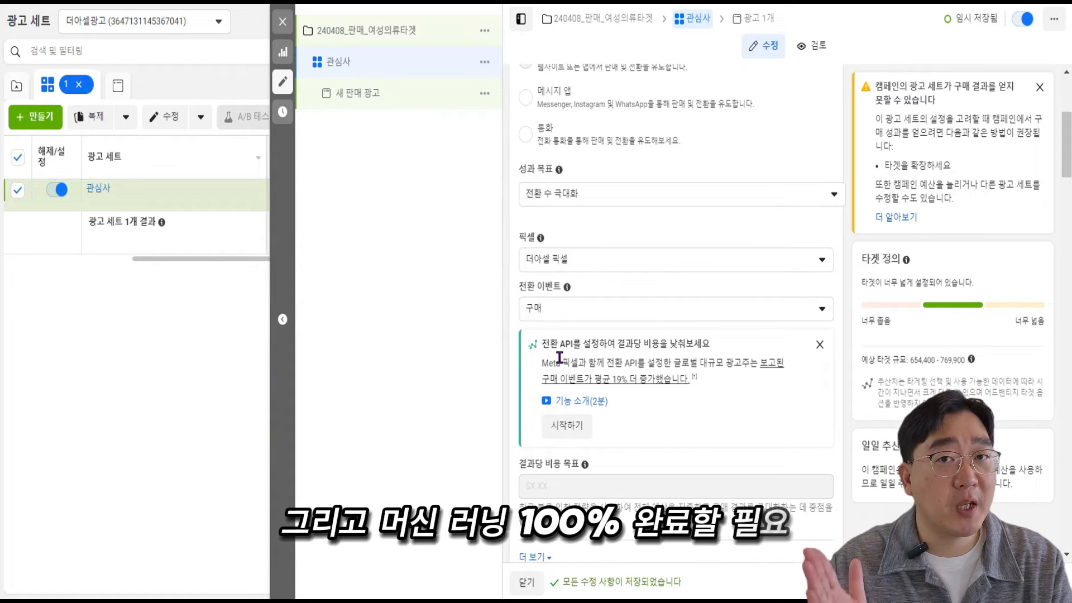
{"action": "scroll", "coordinate": [577, 320], "scroll_direction": "down", "scroll_amount": 10}
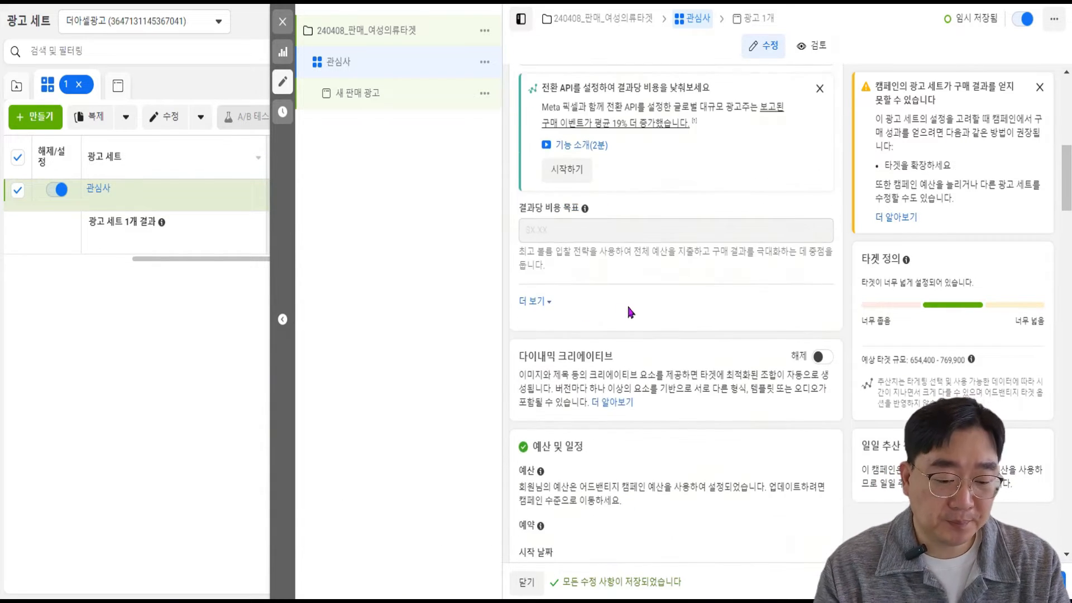
{"action": "scroll", "coordinate": [641, 300], "scroll_direction": "down", "scroll_amount": 10}
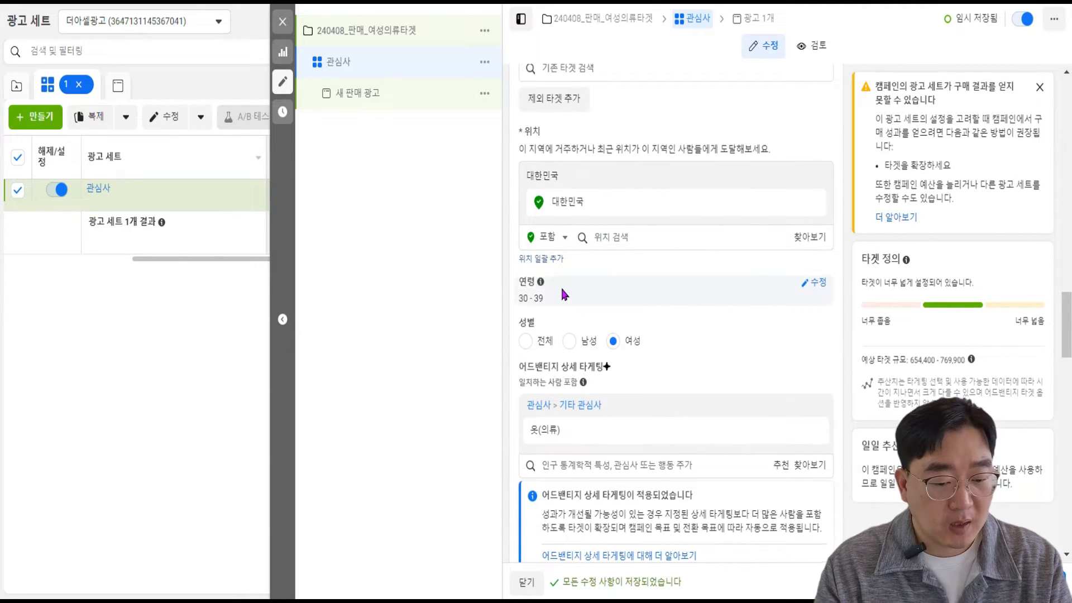
{"action": "scroll", "coordinate": [591, 274], "scroll_direction": "up", "scroll_amount": 5}
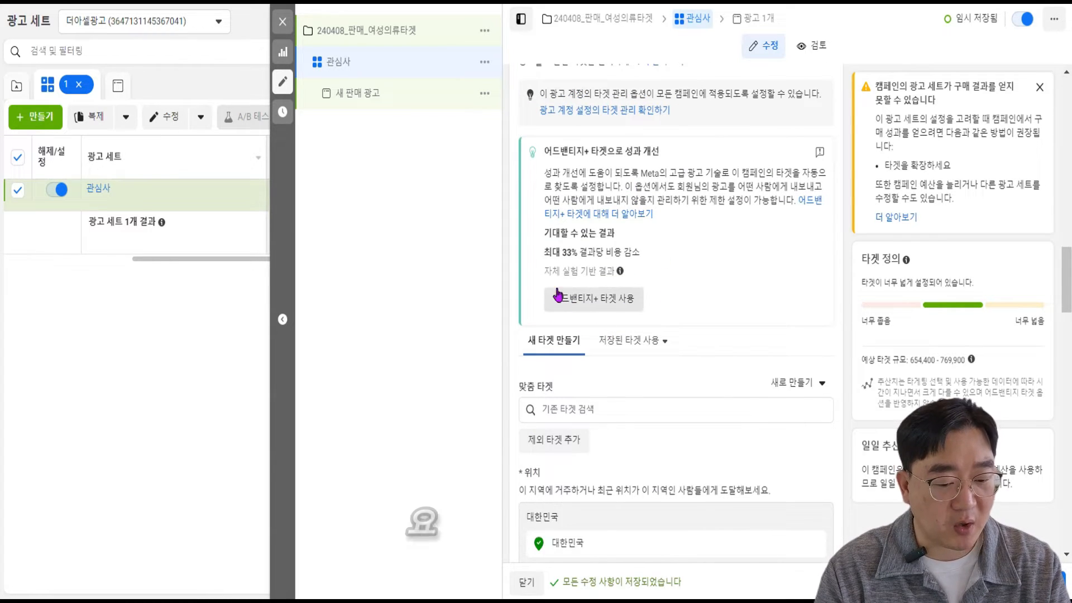
{"action": "left_click", "coordinate": [615, 302]}
{"action": "scroll", "coordinate": [726, 366], "scroll_direction": "down", "scroll_amount": 3}
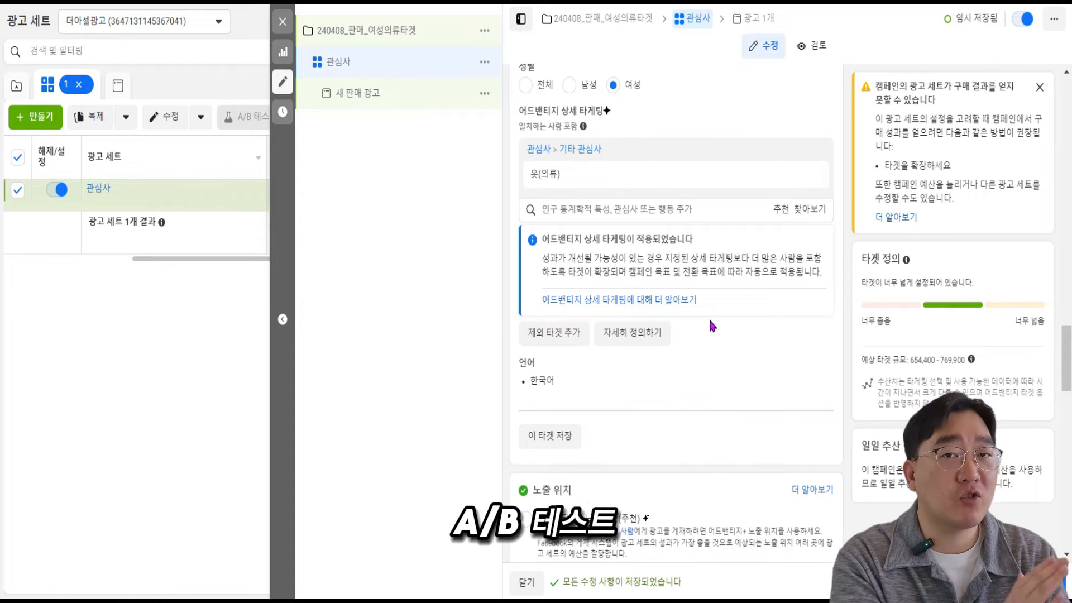
{"action": "scroll", "coordinate": [584, 318], "scroll_direction": "down", "scroll_amount": 5}
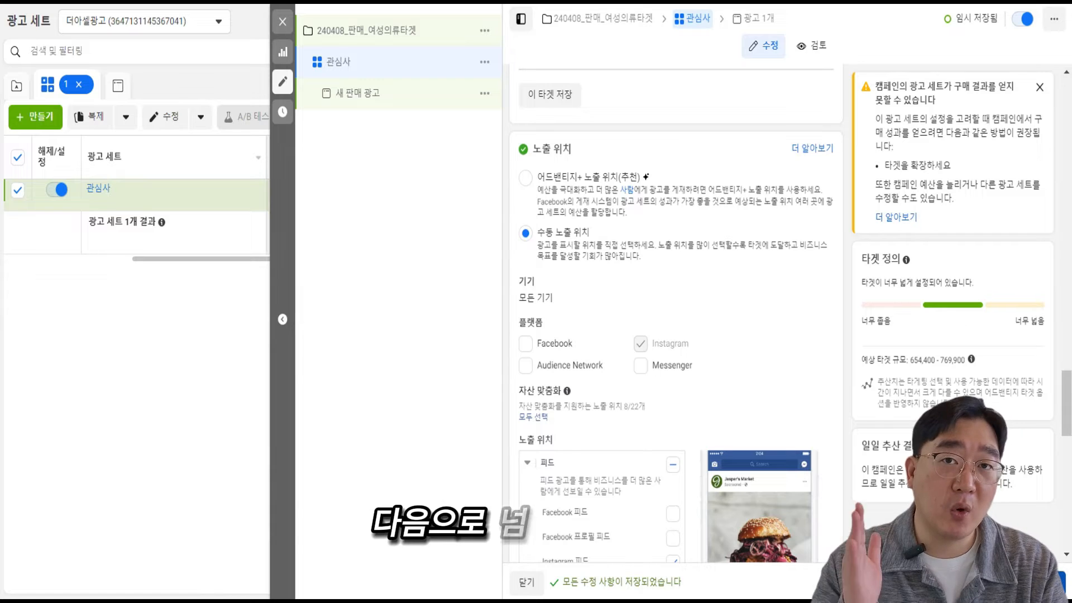
Open the new sales ad (새 판매 광고) under the 관심사 ad set and rename it 1
{"action": "left_click", "coordinate": [417, 93]}
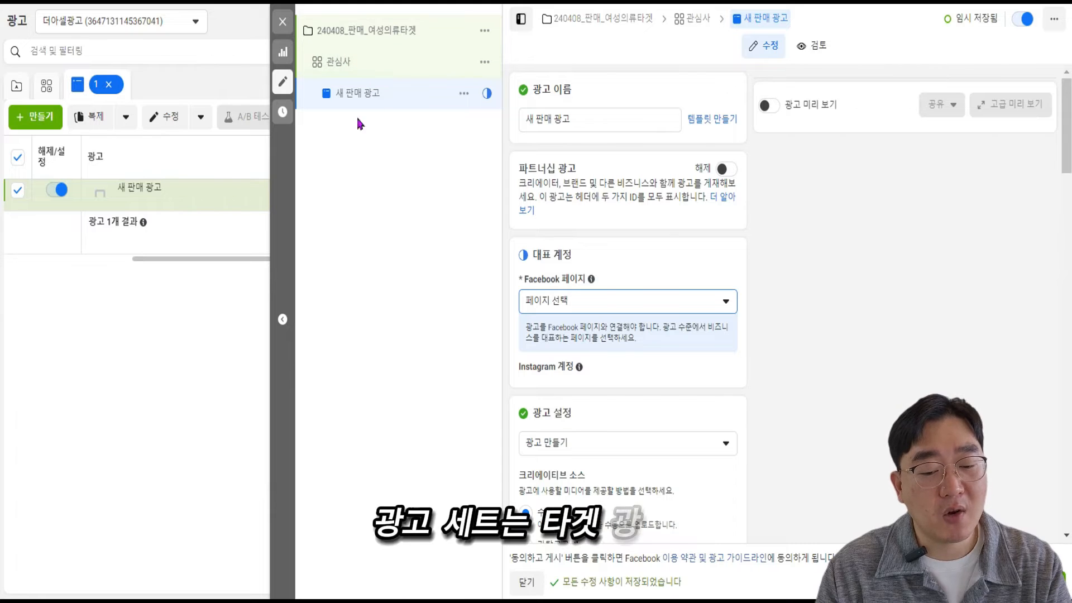
{"action": "triple_click", "coordinate": [635, 125]}
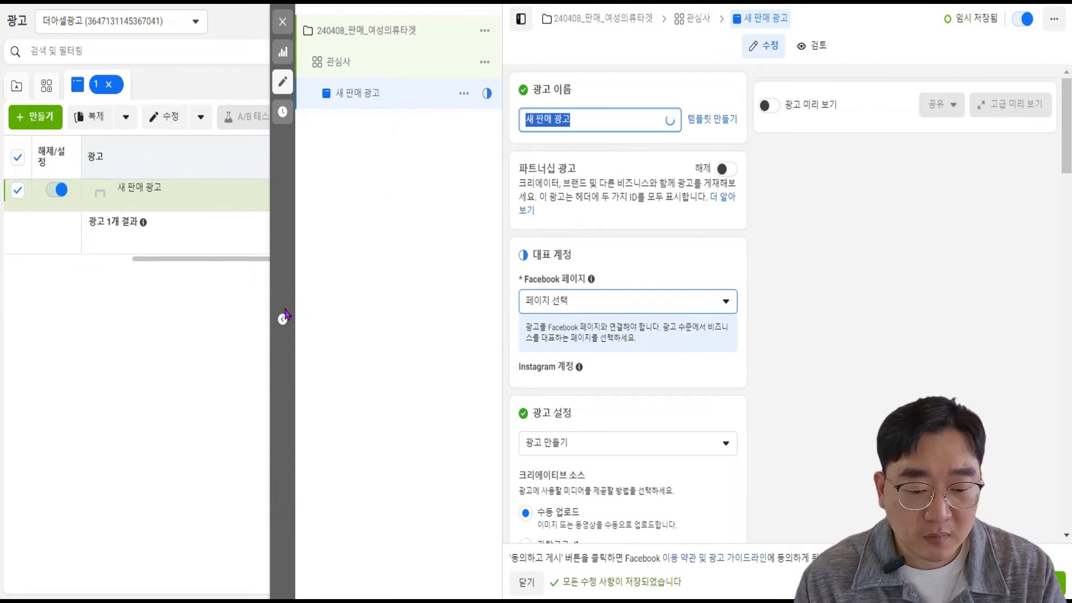
{"action": "left_click", "coordinate": [399, 329]}
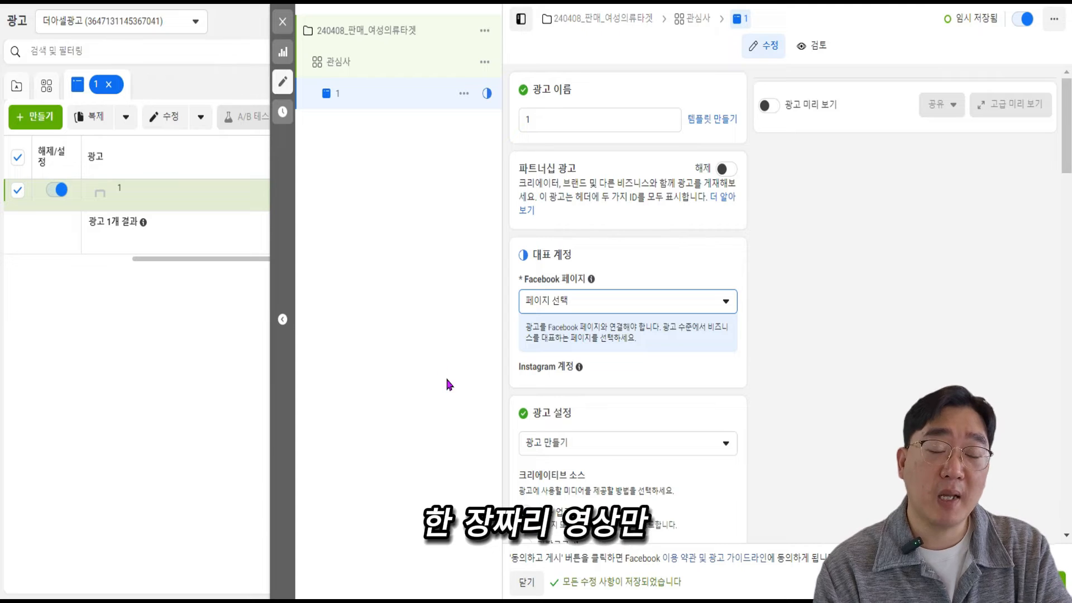
Set the ad's Facebook page to 어레인지먼트 from the ARRANGEMENT business
{"action": "left_click", "coordinate": [603, 303]}
{"action": "left_click", "coordinate": [599, 363]}
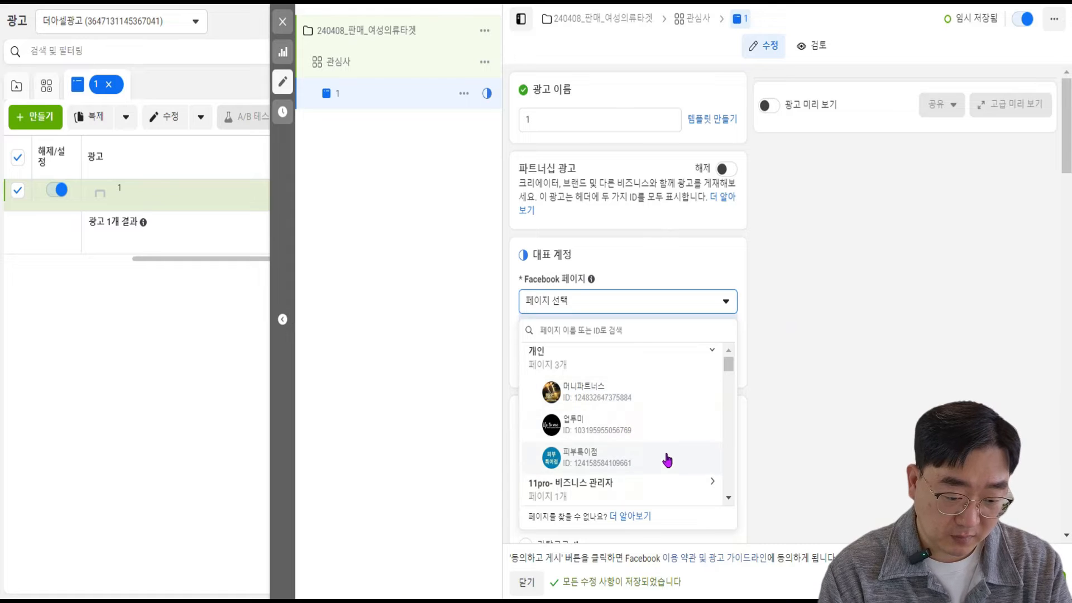
{"action": "scroll", "coordinate": [670, 445], "scroll_direction": "down", "scroll_amount": 3}
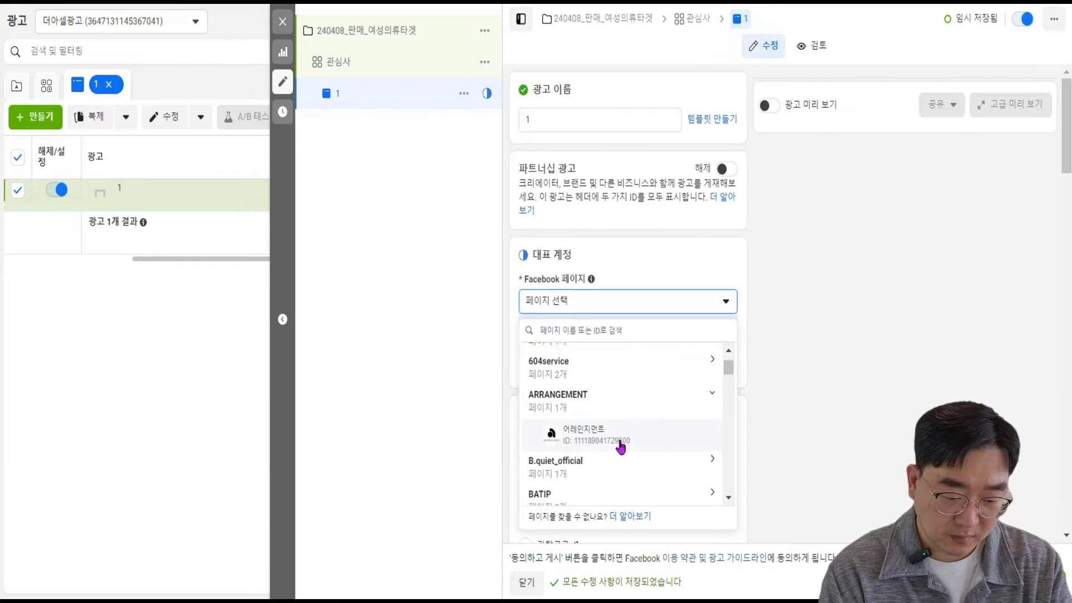
{"action": "left_click", "coordinate": [623, 445]}
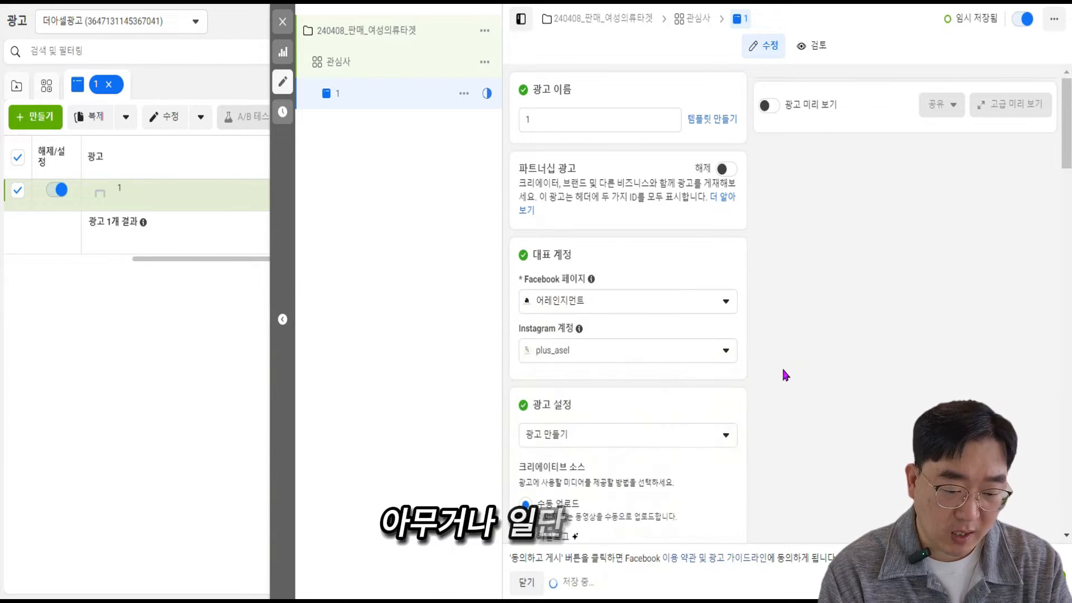
Change the ad's Facebook page to 원조부안집 파주금촌점 from the 2파주 아비꼬 부안집 보배 광고 business
{"action": "scroll", "coordinate": [809, 338], "scroll_direction": "down", "scroll_amount": 5}
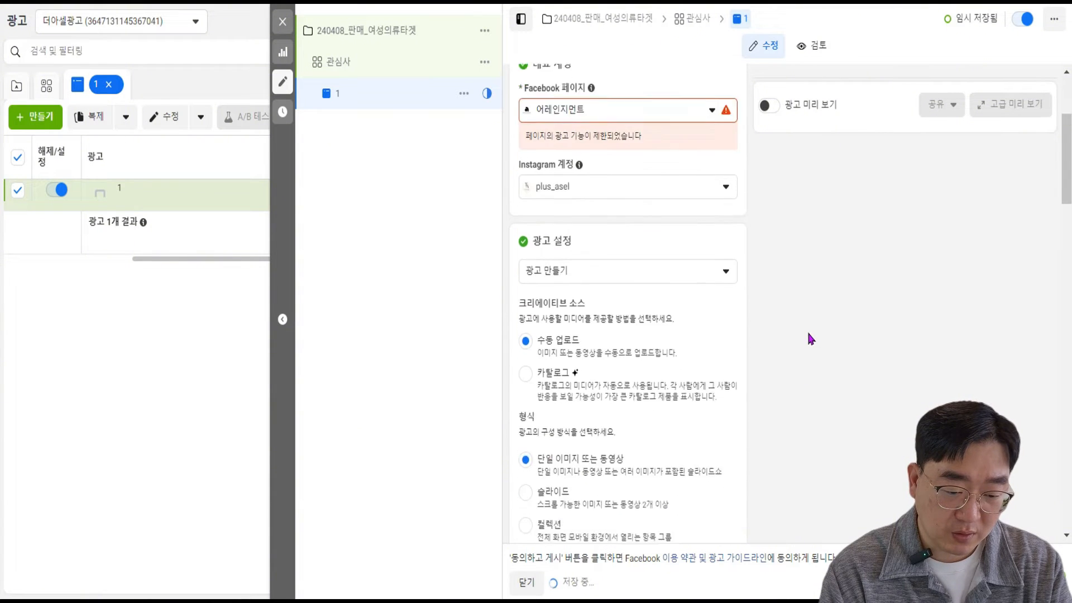
{"action": "scroll", "coordinate": [726, 240], "scroll_direction": "up", "scroll_amount": 4}
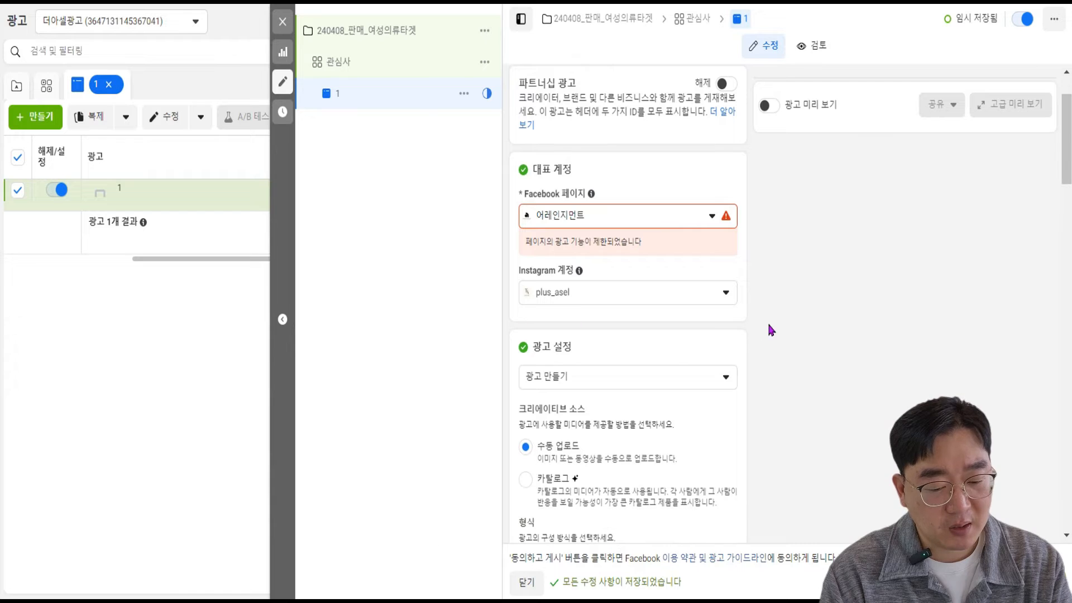
{"action": "scroll", "coordinate": [812, 330], "scroll_direction": "down", "scroll_amount": 2}
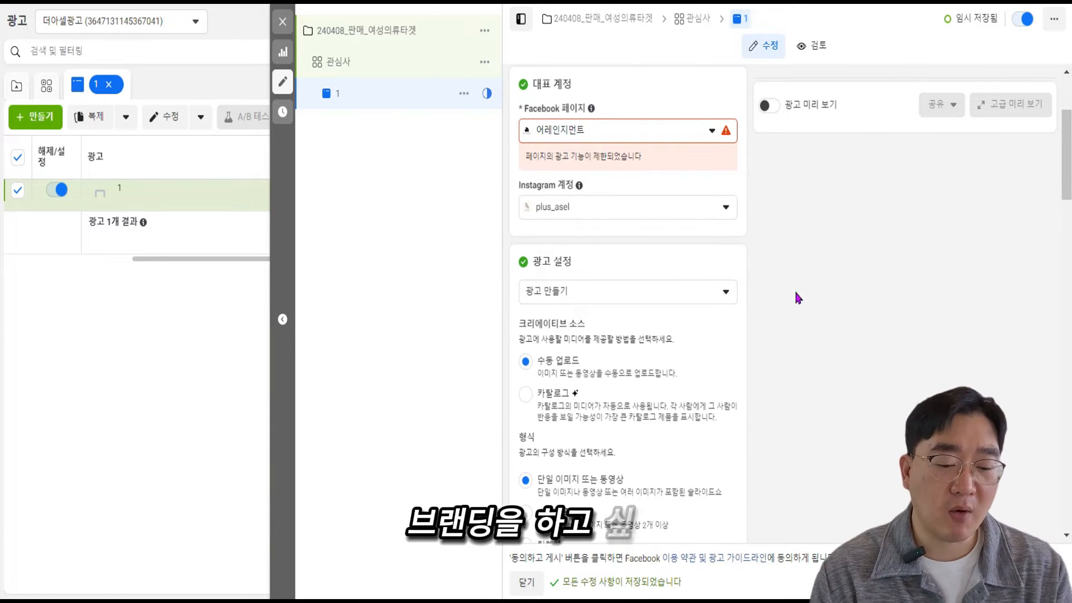
{"action": "left_click", "coordinate": [654, 134]}
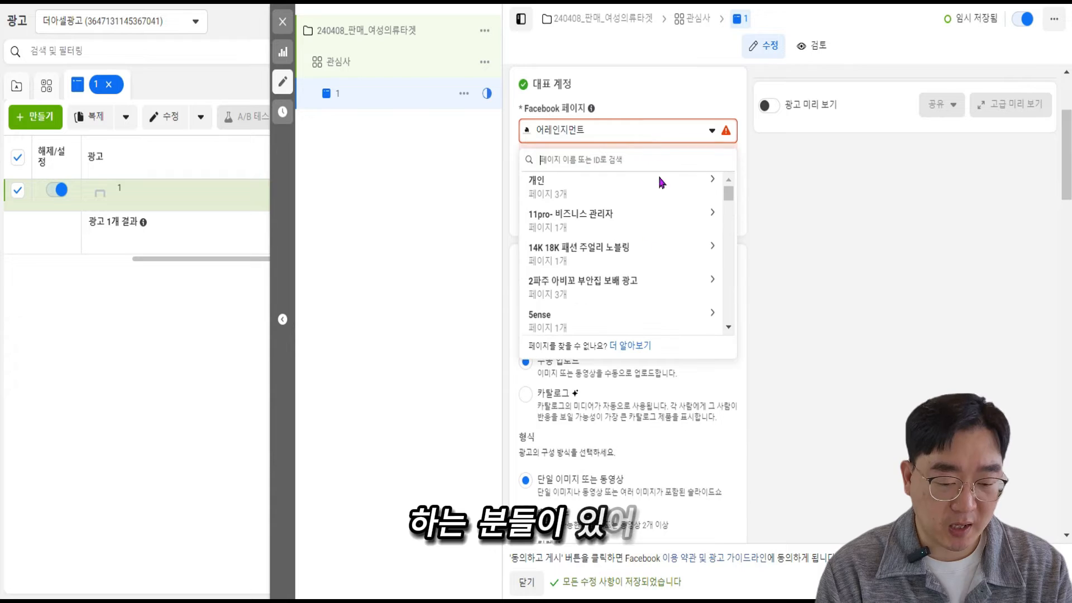
{"action": "left_click", "coordinate": [606, 293]}
{"action": "scroll", "coordinate": [642, 302], "scroll_direction": "down", "scroll_amount": 2}
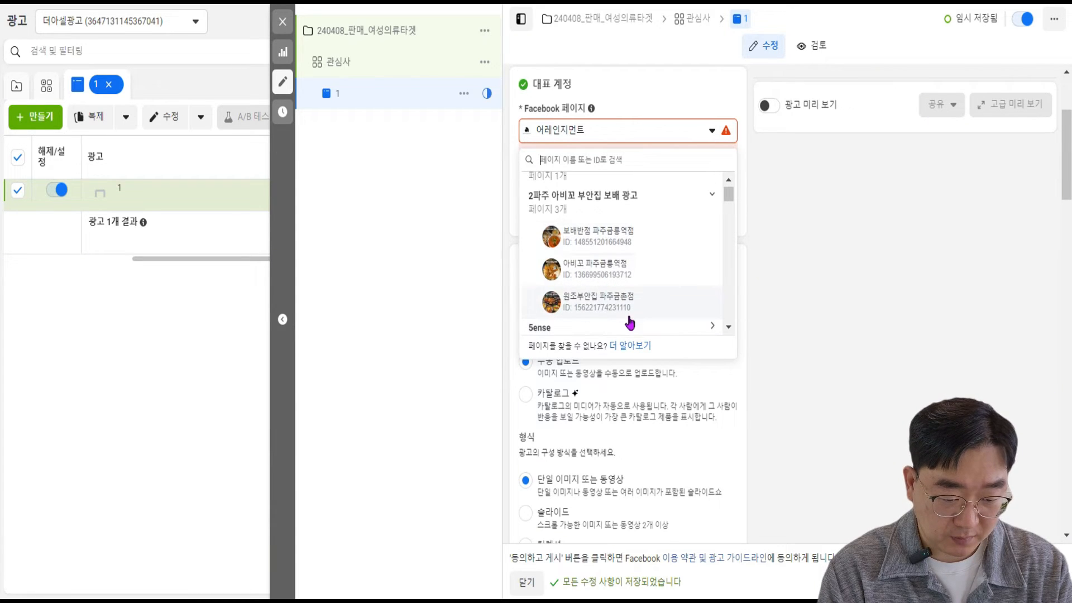
{"action": "left_click", "coordinate": [620, 318]}
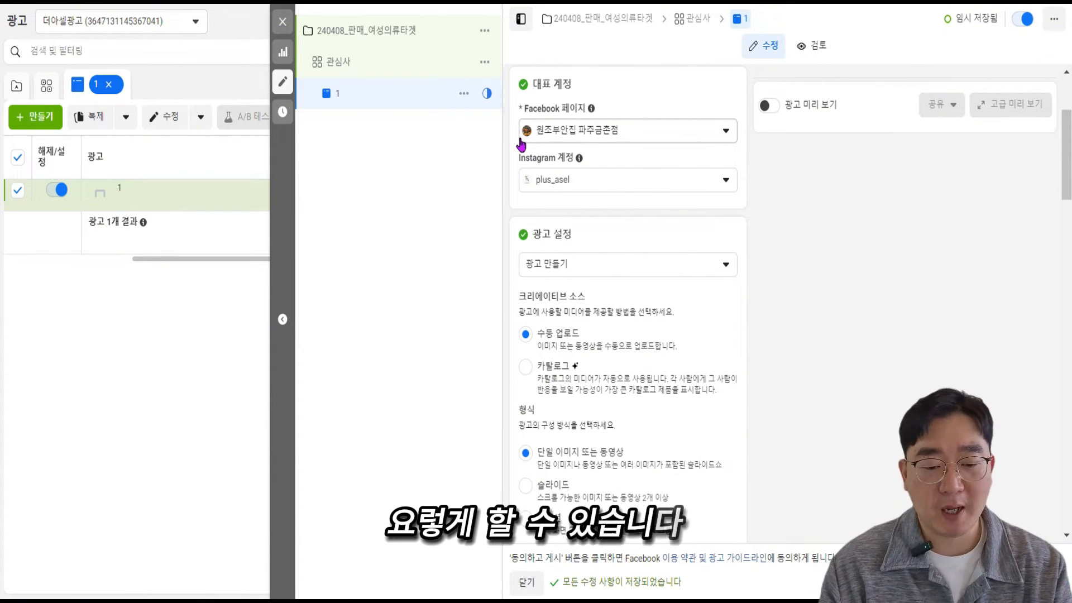
Choose 광고 만들기 as the ad setup method, leaving plus_asel as the Instagram account
{"action": "scroll", "coordinate": [803, 257], "scroll_direction": "down", "scroll_amount": 1}
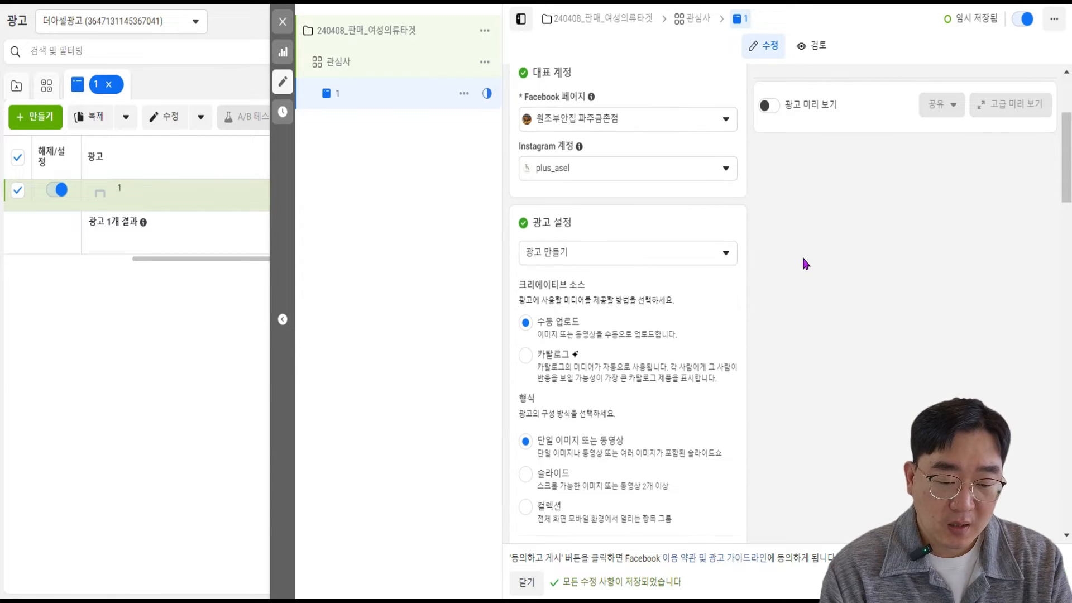
{"action": "scroll", "coordinate": [751, 251], "scroll_direction": "up", "scroll_amount": 1}
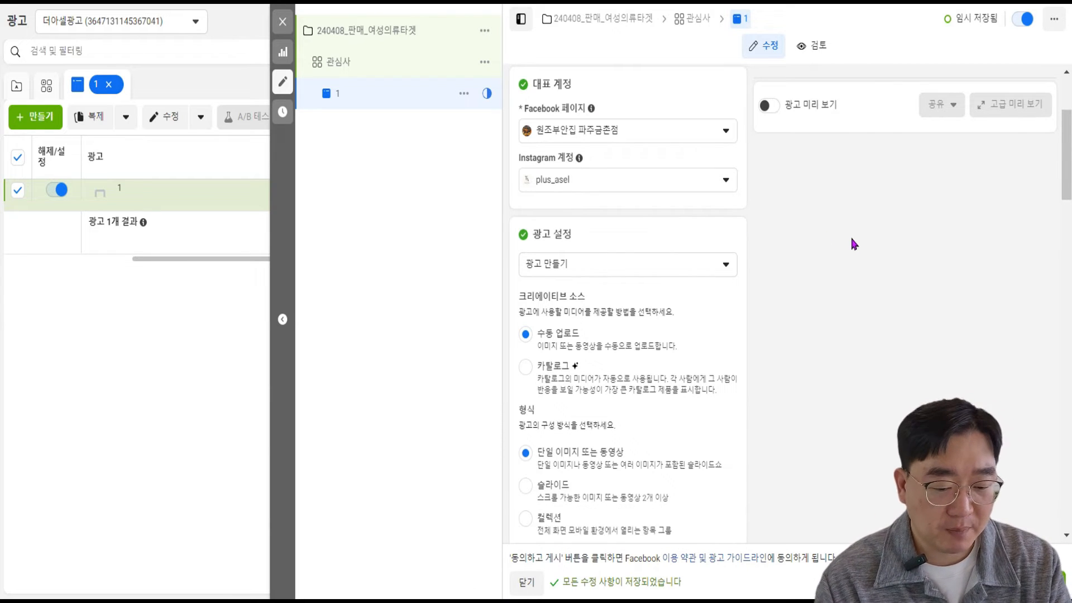
{"action": "scroll", "coordinate": [854, 244], "scroll_direction": "down", "scroll_amount": 1}
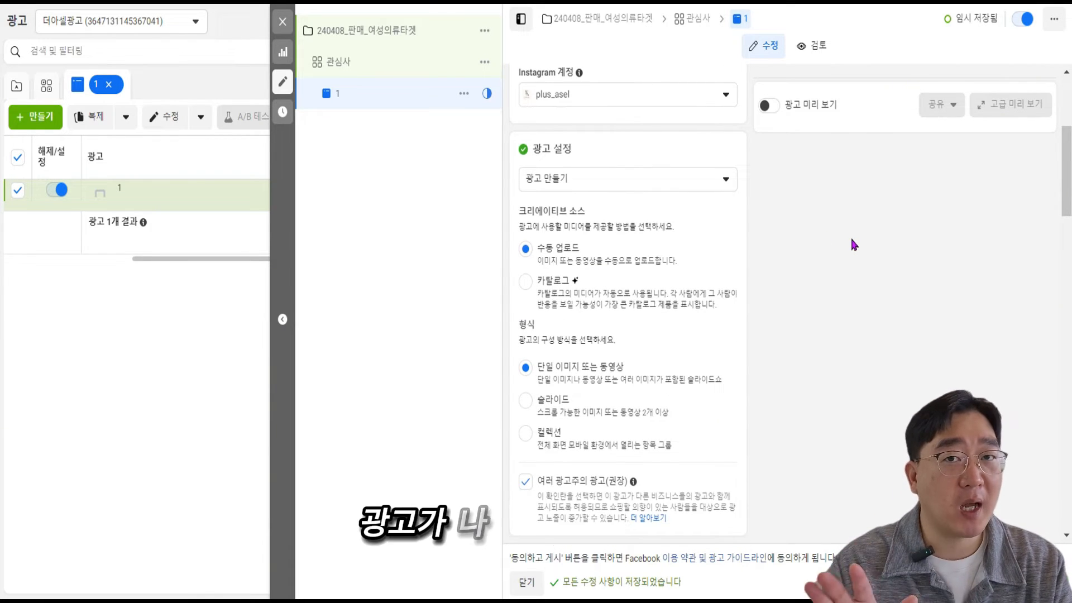
{"action": "scroll", "coordinate": [721, 268], "scroll_direction": "down", "scroll_amount": 1}
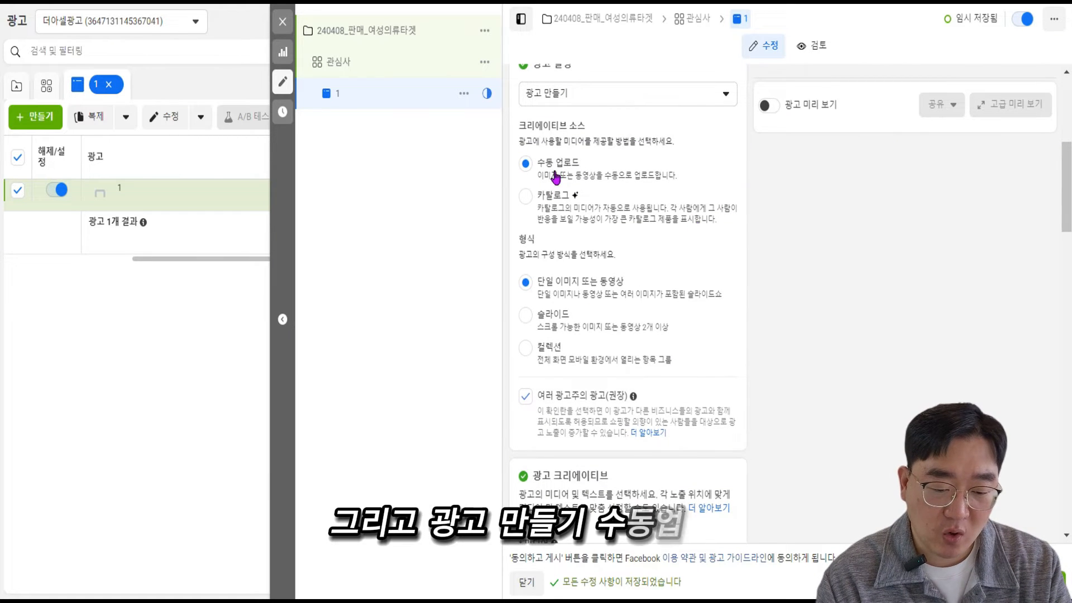
{"action": "left_click", "coordinate": [639, 92]}
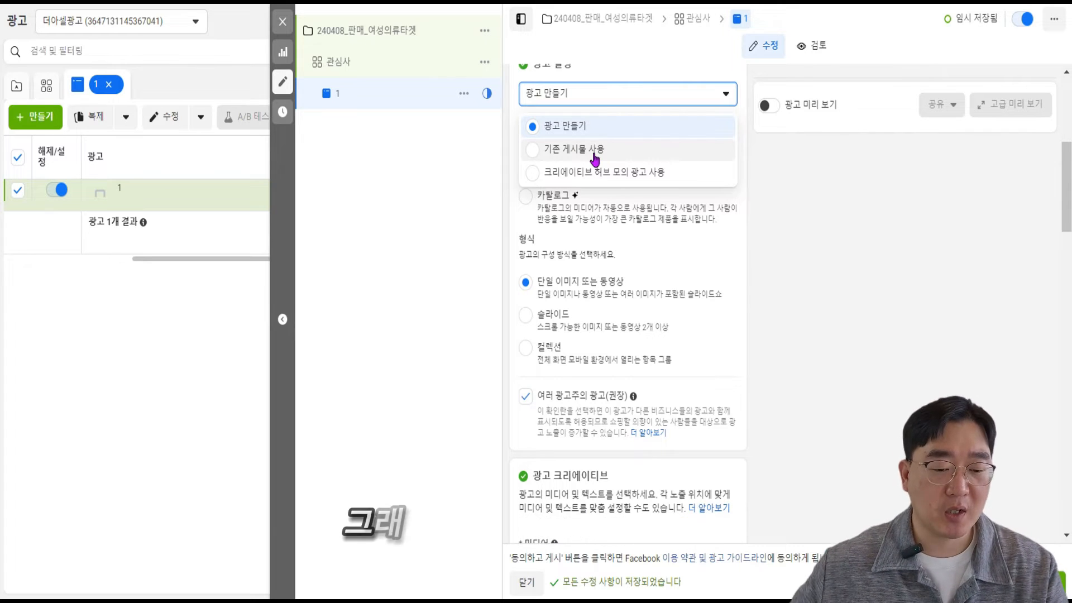
{"action": "left_click", "coordinate": [581, 130]}
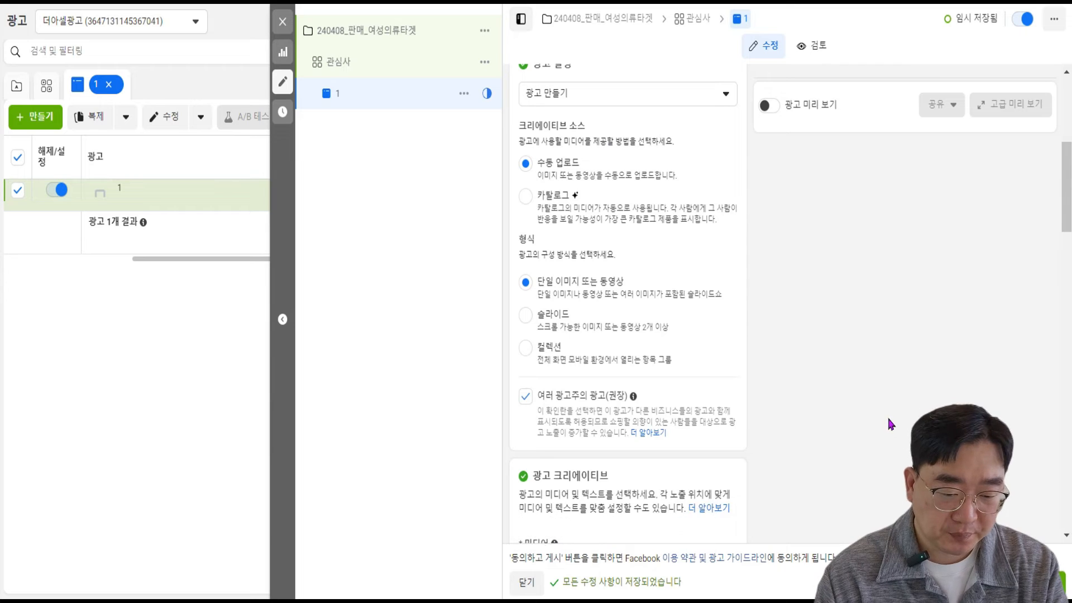
Choose the 단일 이미지 또는 동영상 format and deselect 여러 광고주의 광고 for the ad
{"action": "scroll", "coordinate": [650, 148], "scroll_direction": "down", "scroll_amount": 2}
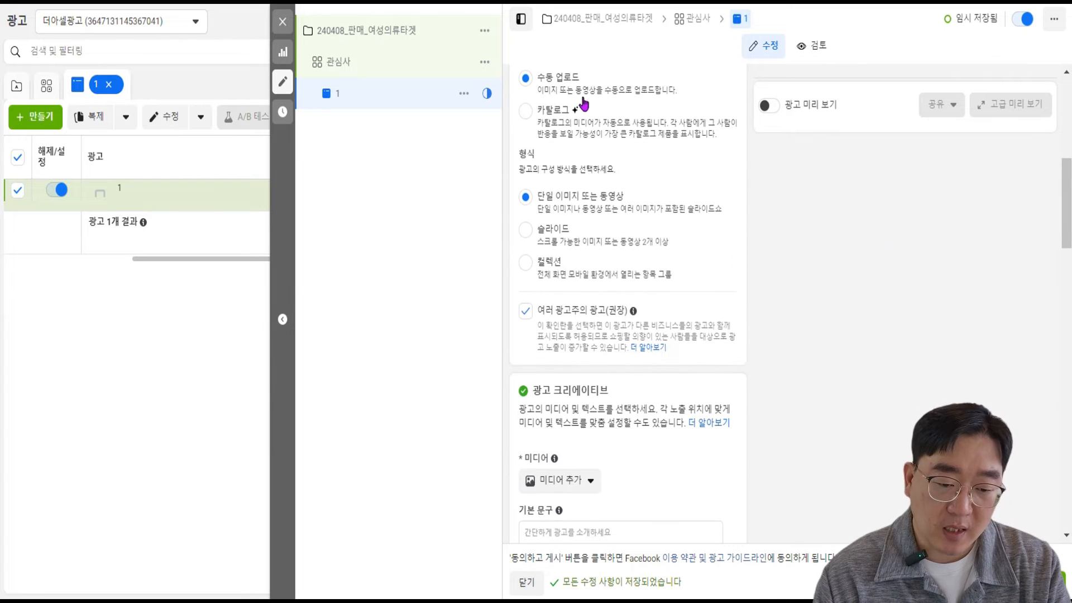
{"action": "left_click", "coordinate": [569, 206]}
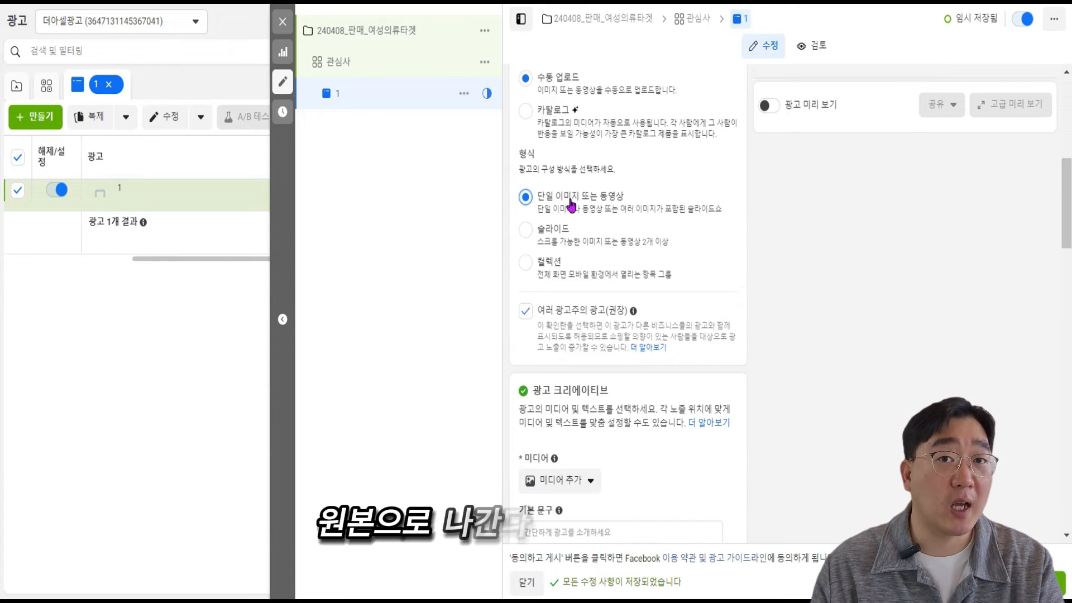
{"action": "scroll", "coordinate": [719, 335], "scroll_direction": "down", "scroll_amount": 2}
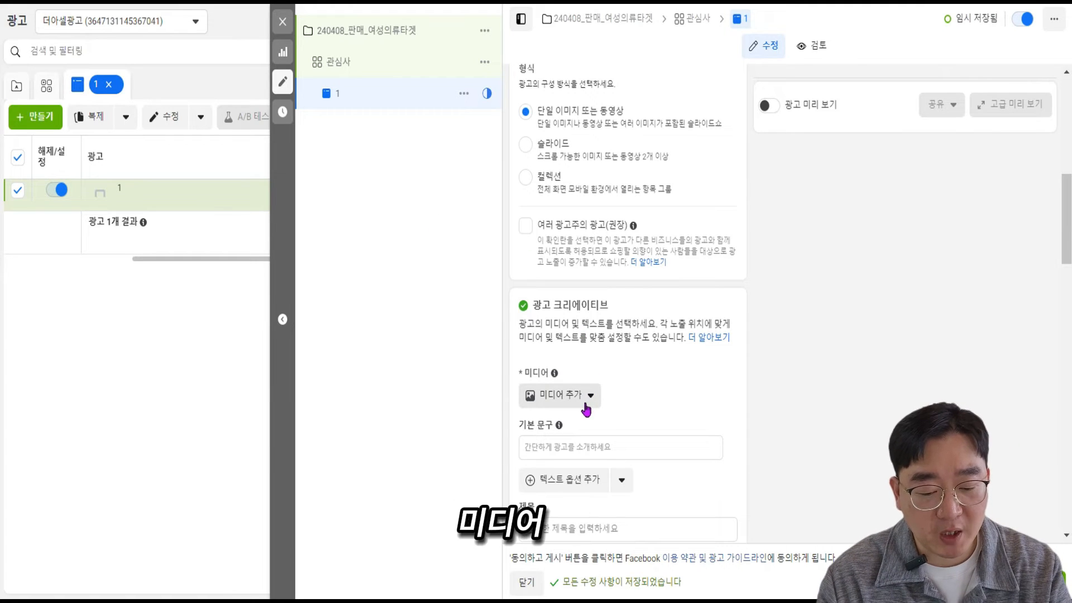
Add the first account image (1440 × 1572), showing beige and pink knitwear, as the ad's media
{"action": "left_click", "coordinate": [569, 426]}
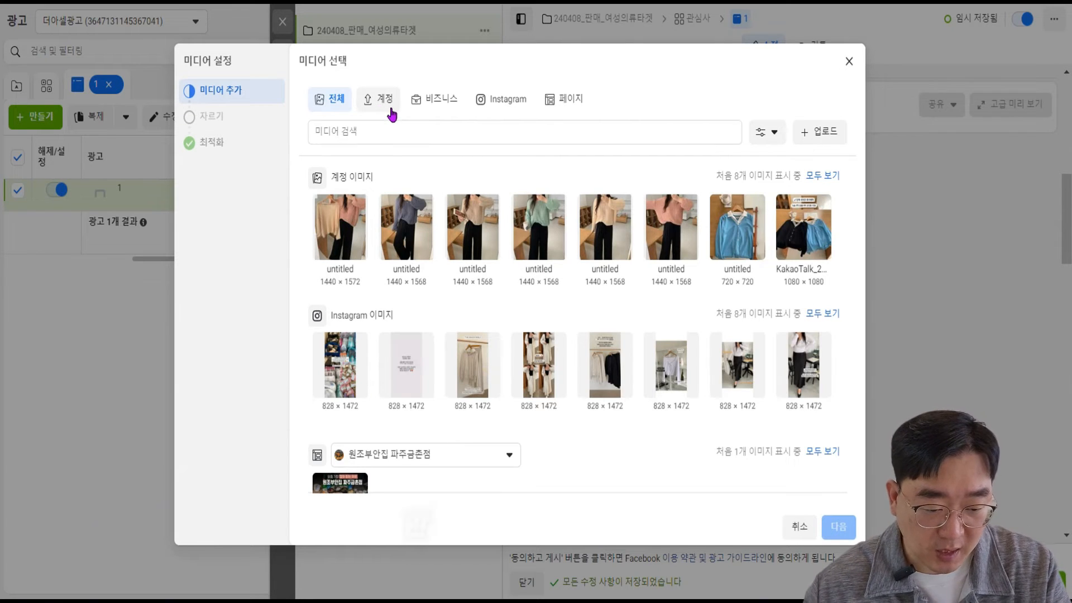
{"action": "scroll", "coordinate": [495, 238], "scroll_direction": "down", "scroll_amount": 2}
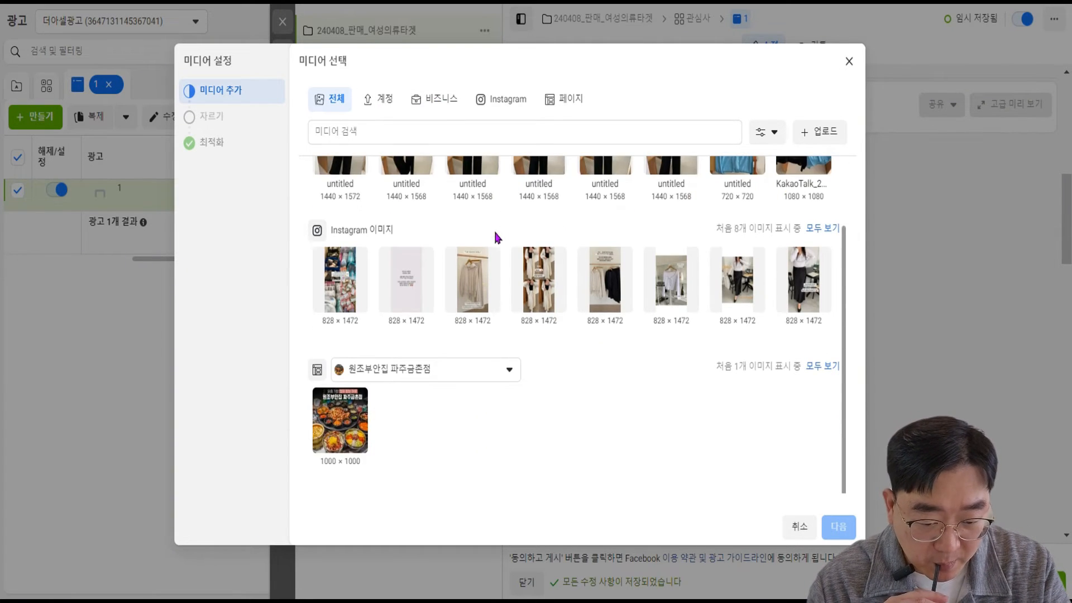
{"action": "scroll", "coordinate": [503, 240], "scroll_direction": "up", "scroll_amount": 2}
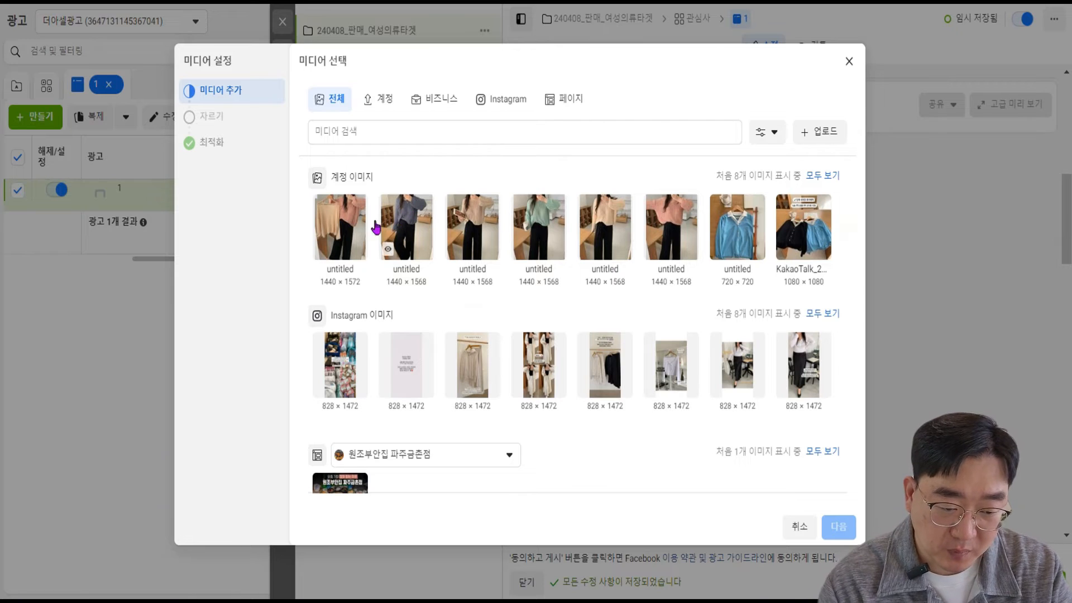
{"action": "left_click", "coordinate": [834, 525]}
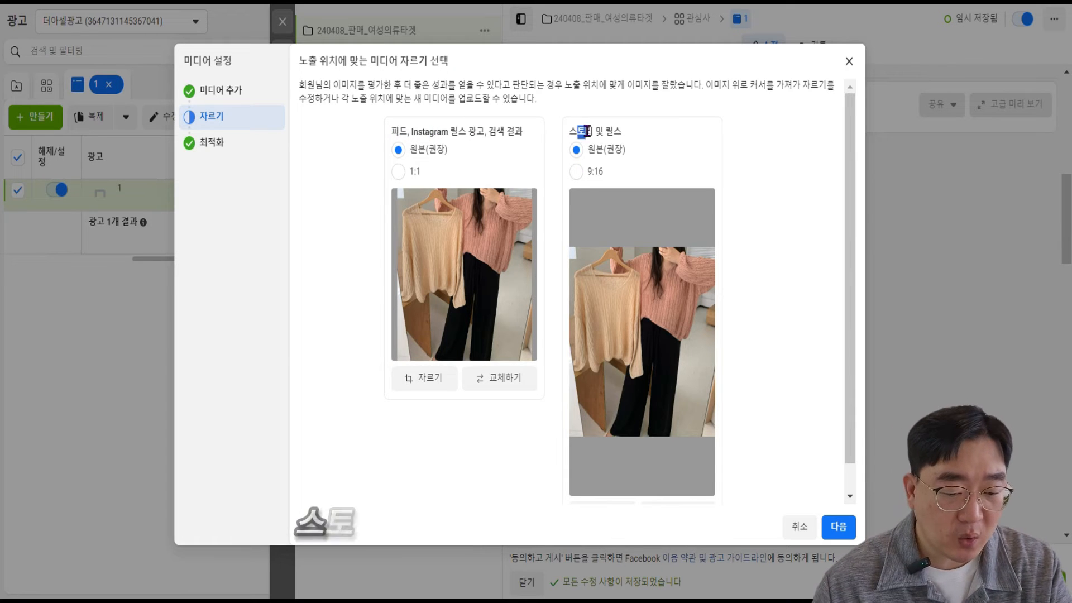
Set the image crop to 1:1 for feed, Instagram reels ads and search results, and to 원본(권장) for stories and reels
{"action": "left_click_drag", "start_coordinate": [583, 131], "coordinate": [615, 132]}
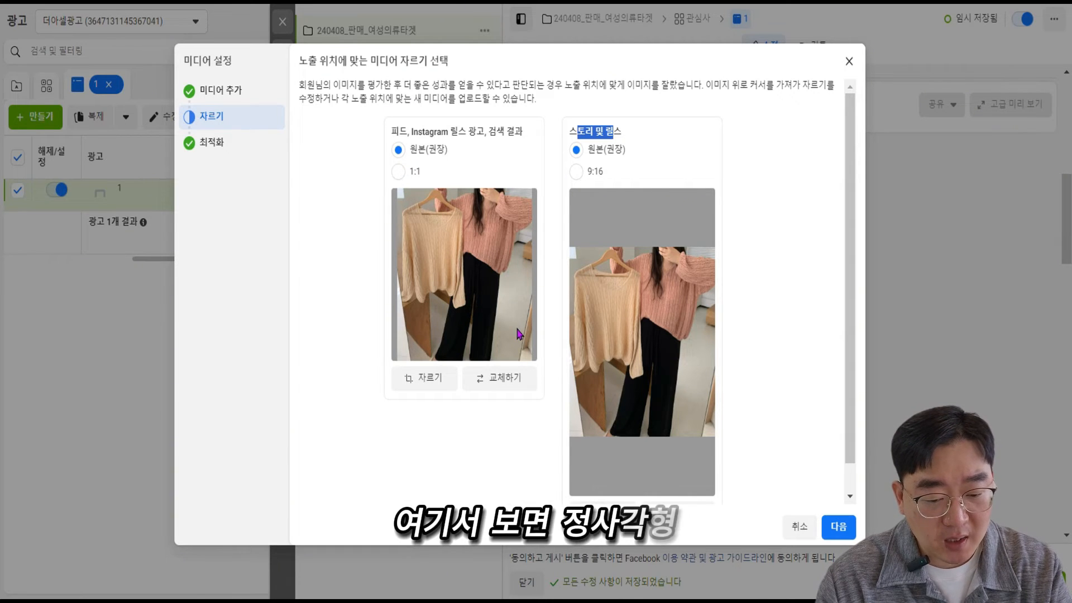
{"action": "left_click", "coordinate": [399, 172]}
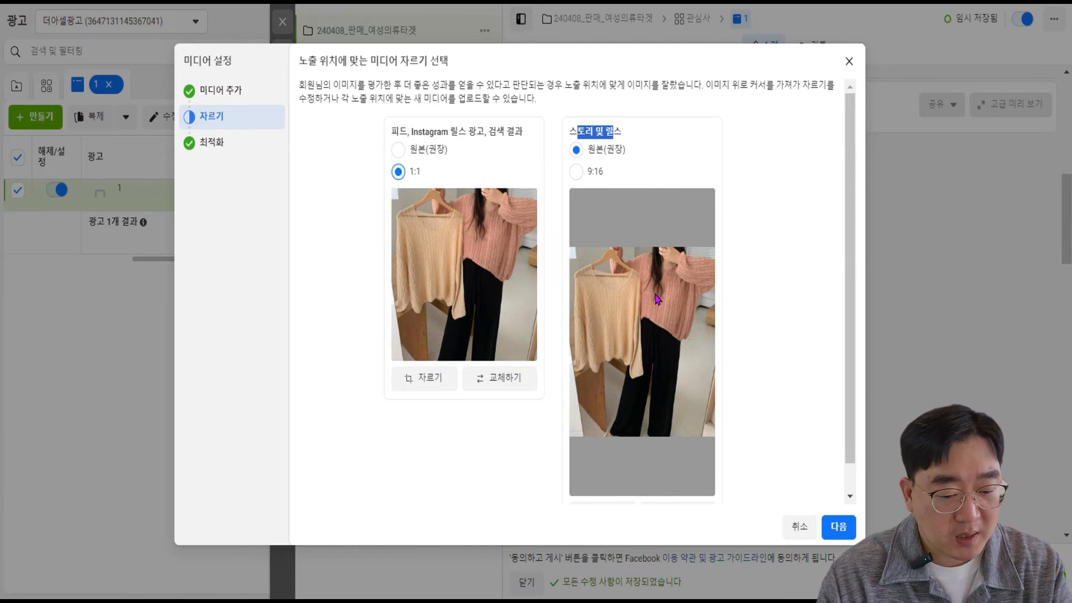
{"action": "left_click", "coordinate": [670, 220]}
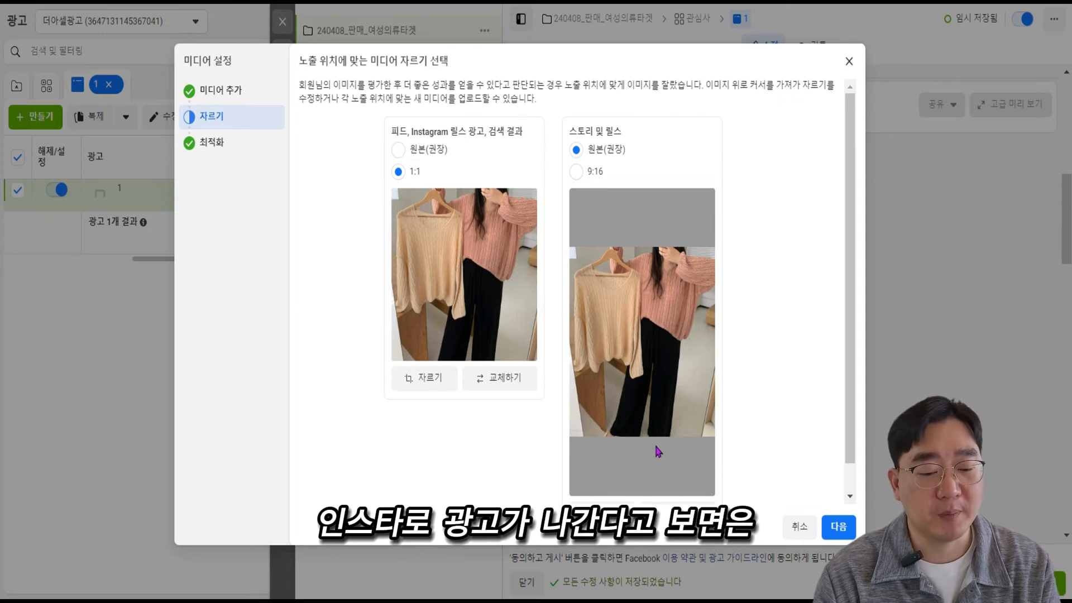
{"action": "left_click", "coordinate": [575, 172]}
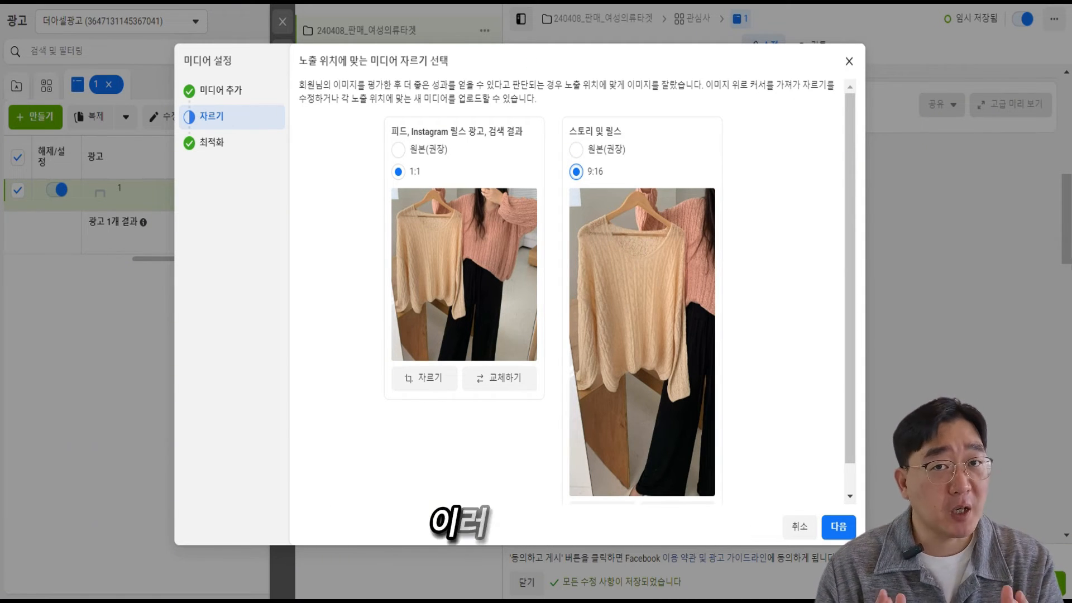
{"action": "left_click_drag", "start_coordinate": [584, 337], "coordinate": [495, 336]}
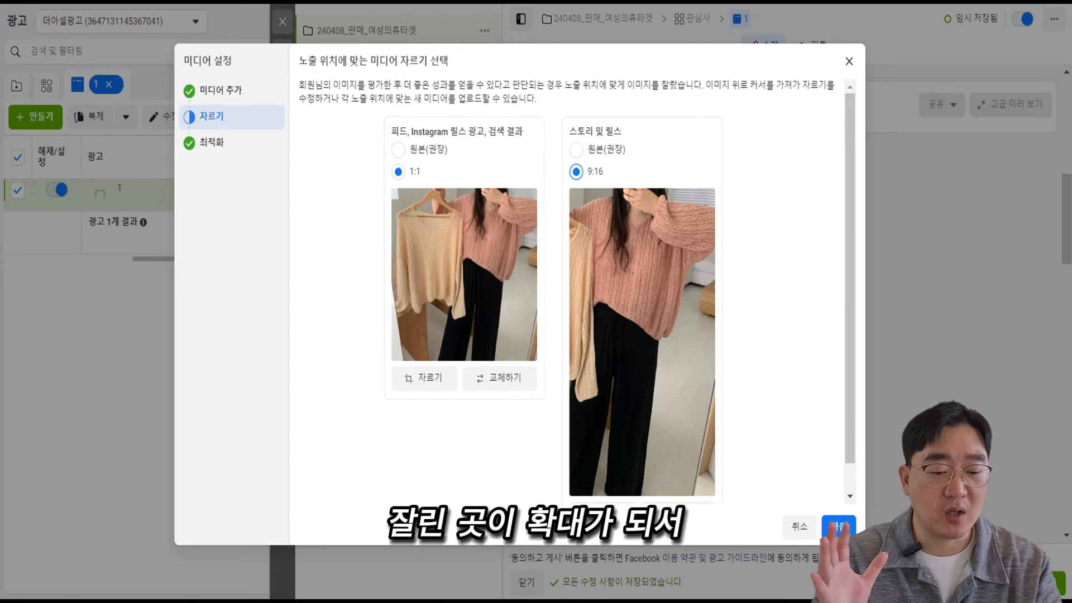
{"action": "left_click", "coordinate": [577, 150]}
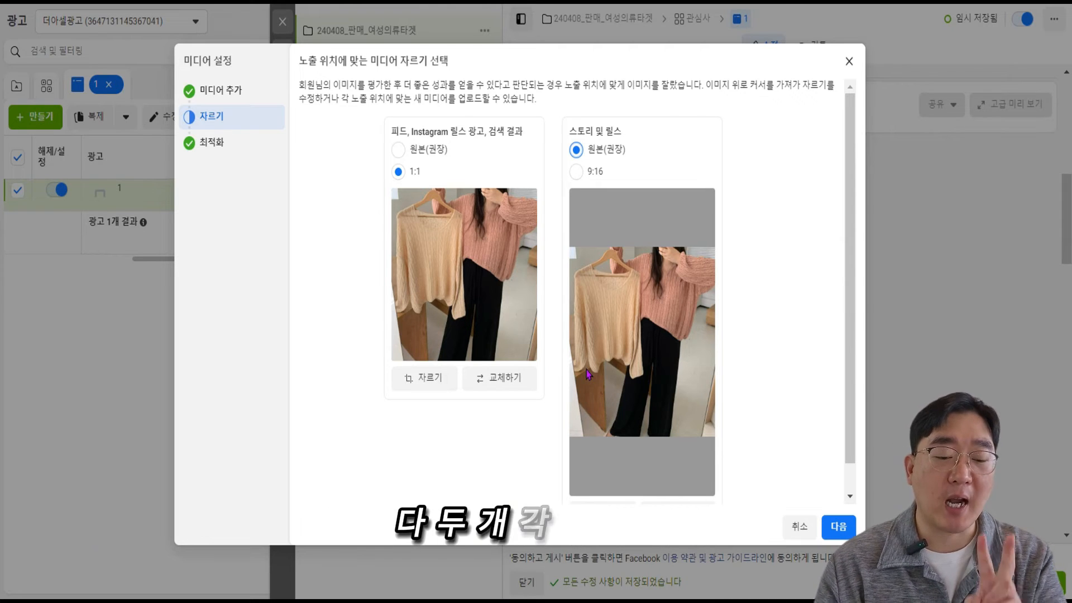
Accept the placement crops and finish the media setup with 모든 최적화 turned on
{"action": "scroll", "coordinate": [738, 456], "scroll_direction": "down", "scroll_amount": 1}
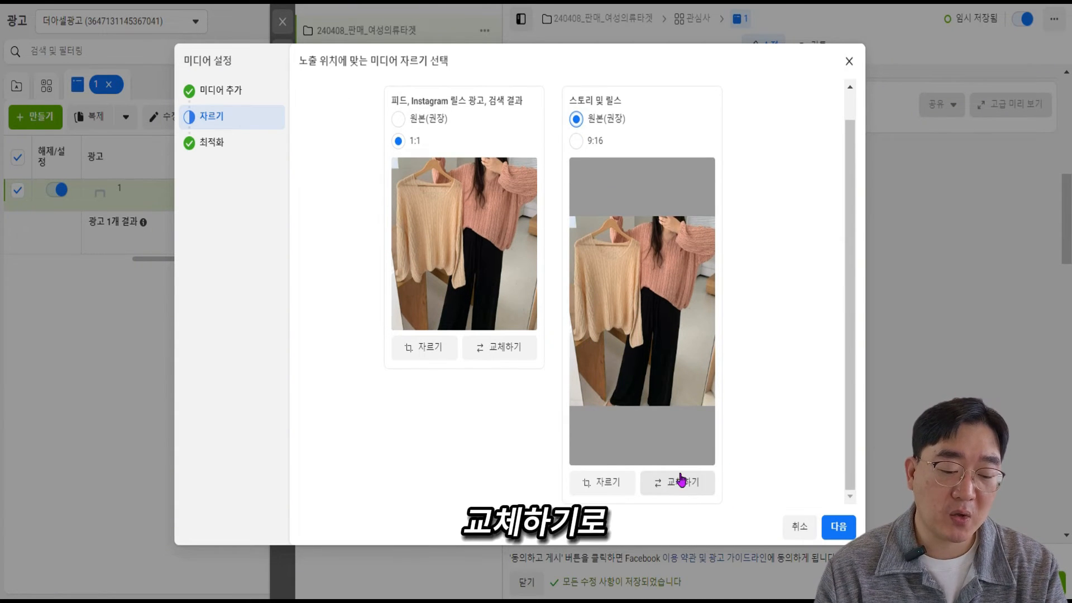
{"action": "left_click", "coordinate": [838, 528]}
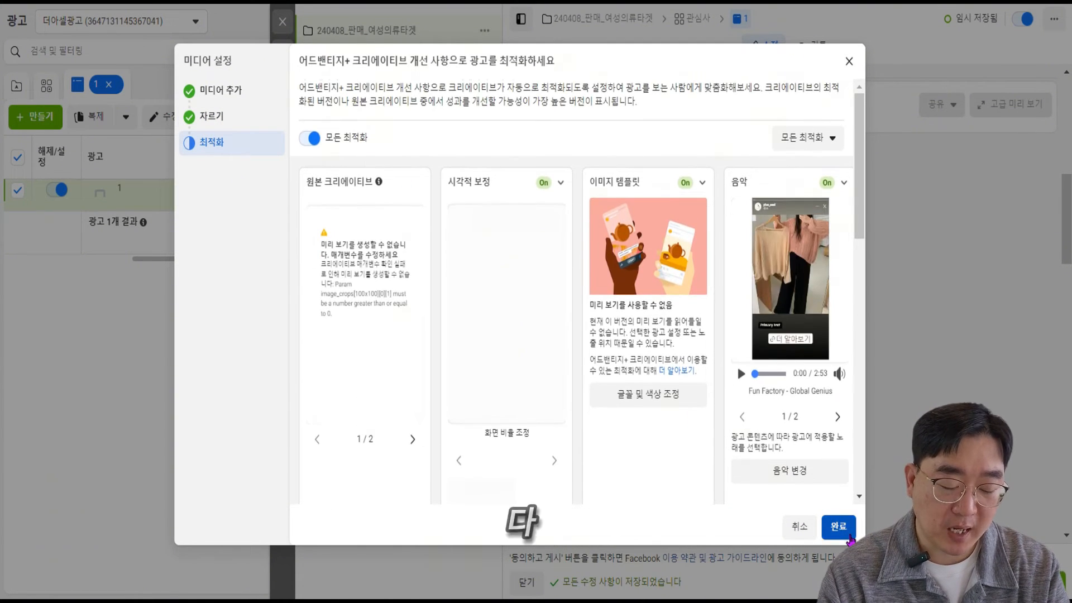
{"action": "left_click", "coordinate": [838, 526]}
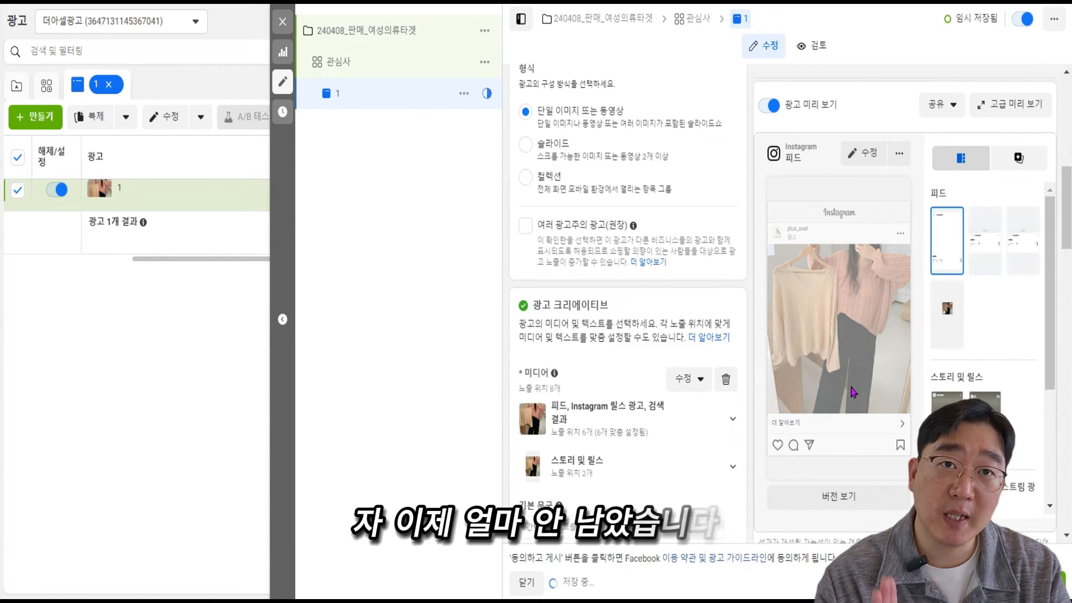
Write "첫두줄에 후킹성 멘트 또는 브랜드명" as the first line of the ad's primary text (기본 문구)
{"action": "scroll", "coordinate": [627, 287], "scroll_direction": "down", "scroll_amount": 5}
{"action": "scroll", "coordinate": [627, 293], "scroll_direction": "down", "scroll_amount": 1}
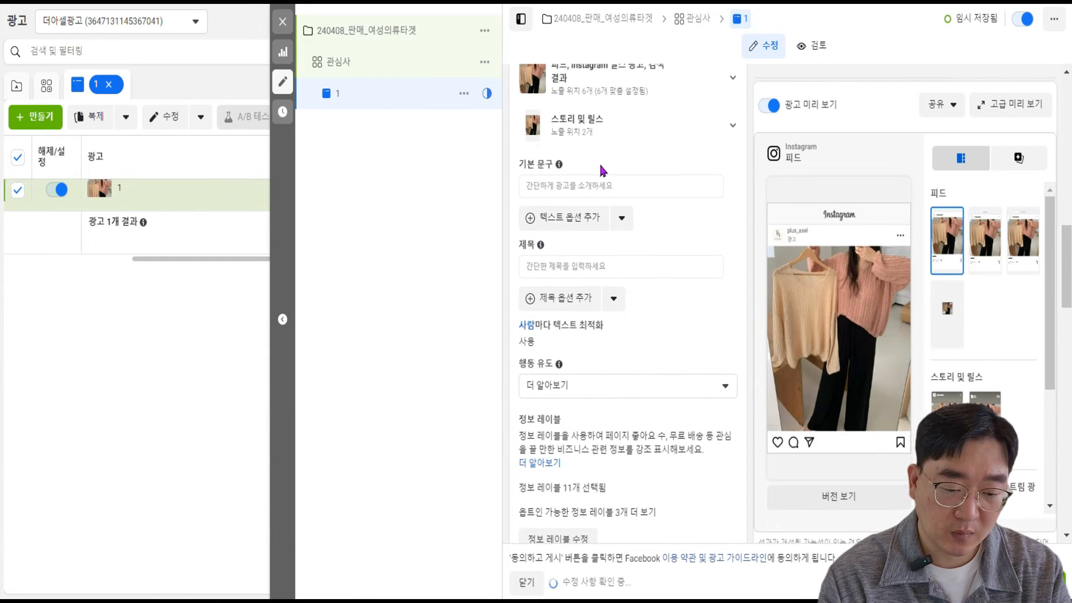
{"action": "left_click", "coordinate": [577, 188]}
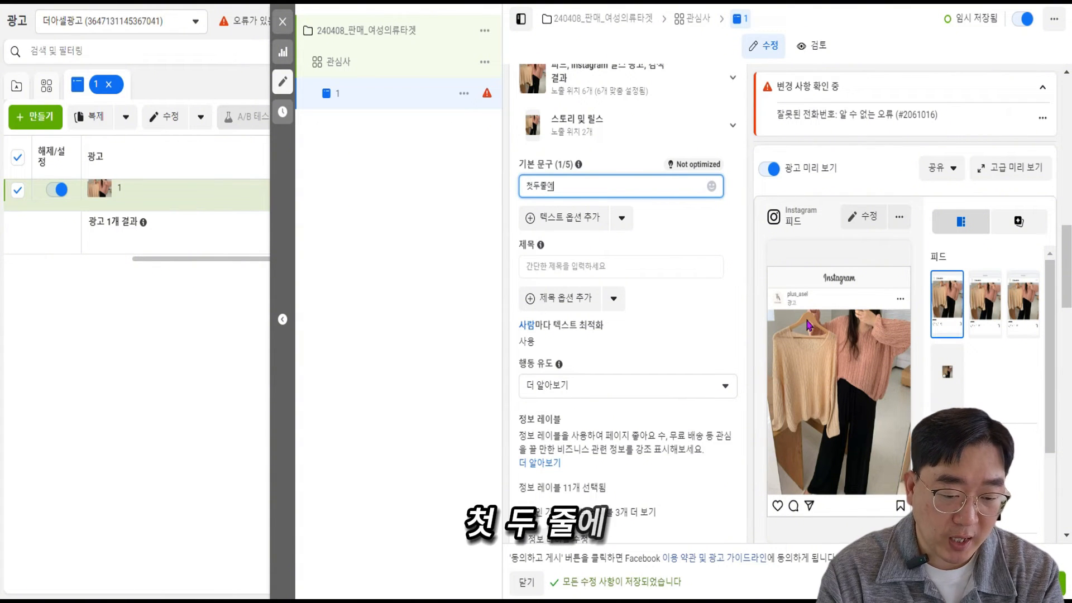
{"action": "type", "text": "후킹성 멘트"}
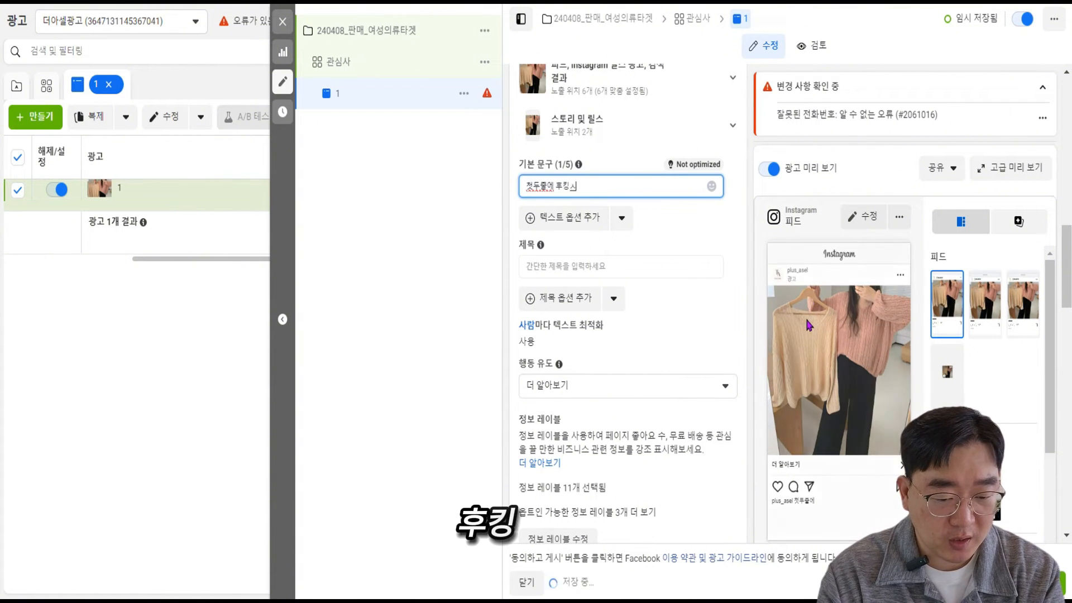
{"action": "type", "text": " 또는 브랜딩"}
{"action": "type", "text": "명"}
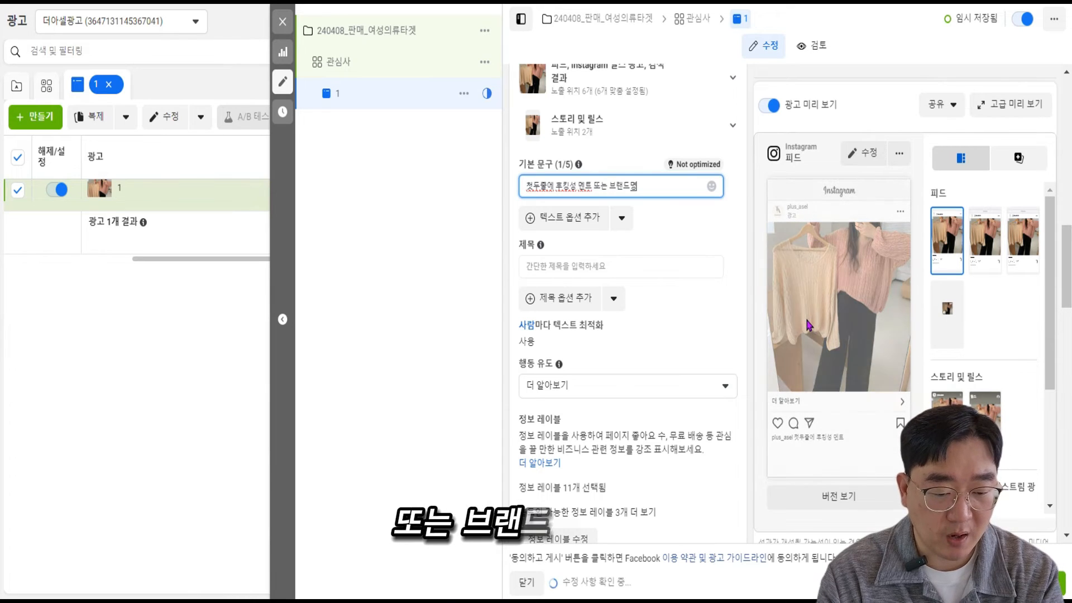
Add the lines "아래에는 제품의" and "장점을 몰아서 써주기" to the ad's primary text
{"action": "key", "text": "Return"}
{"action": "type", "text": "아래에는"}
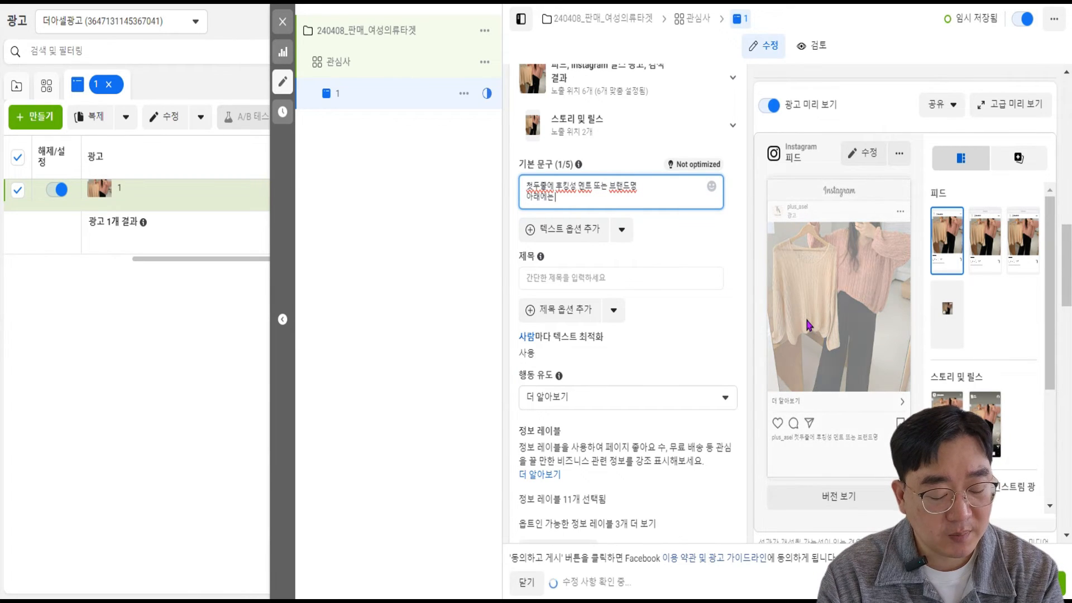
{"action": "type", "text": " 제품의"}
{"action": "key", "text": "Return"}
{"action": "type", "text": "장점을 몰아서 써주기"}
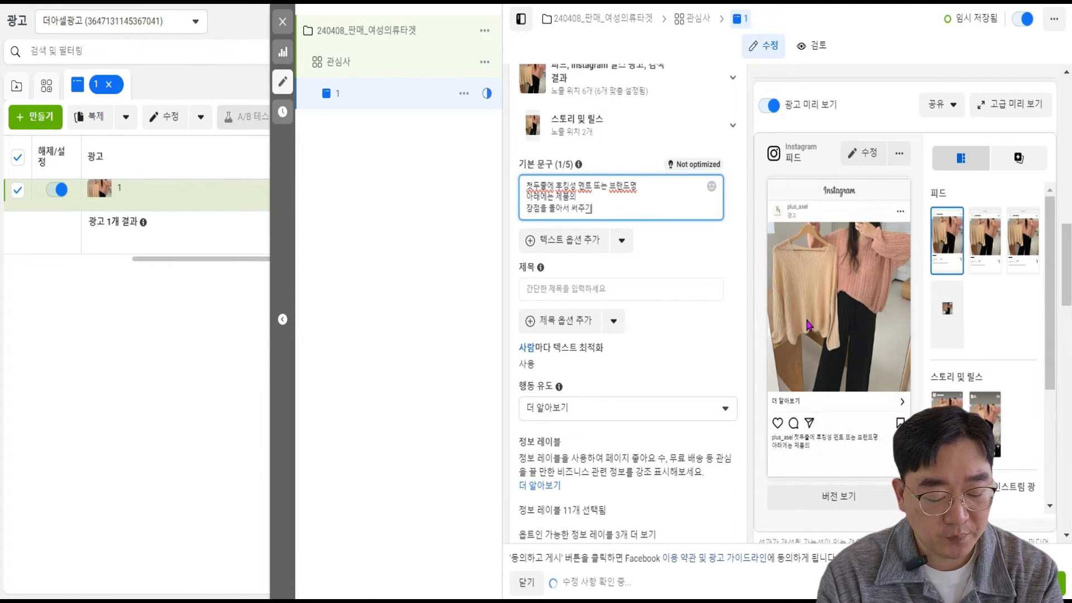
Add the line "한줄띄어서 읽기편하게" to the ad's primary text, separated from the previous lines by a blank line
{"action": "key", "text": "Return"}
{"action": "key", "text": "Return"}
{"action": "type", "text": "한줄띄어서"}
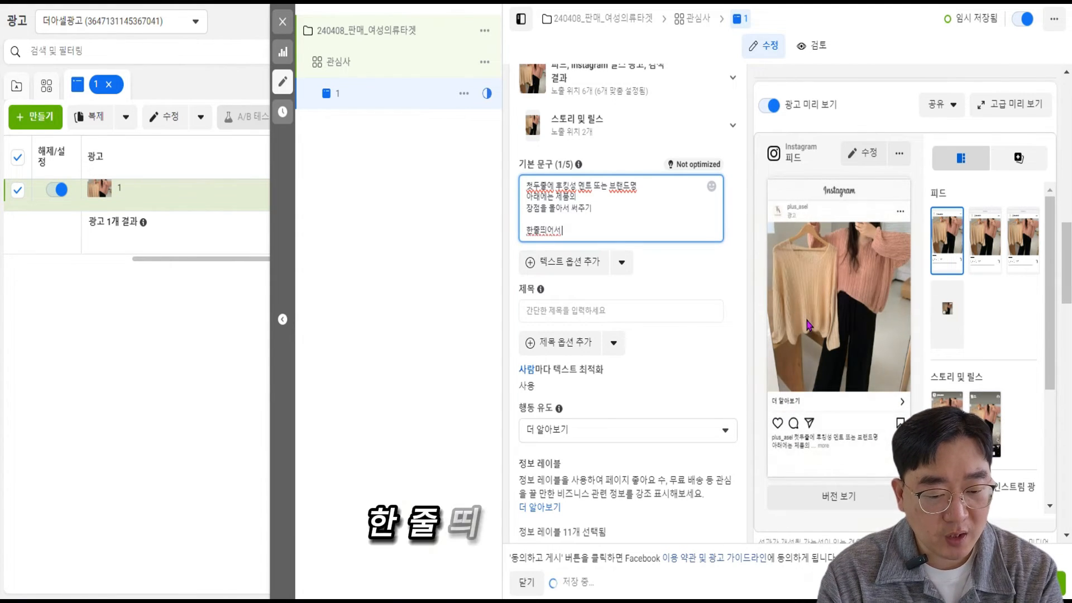
{"action": "type", "text": " 읽기편하게"}
Add the lines "가로로짧게" and "세로로길게 작성하기" to the ad's primary text
{"action": "key", "text": "Return"}
{"action": "type", "text": "가로로길게 설"}
{"action": "type", "text": "로로"}
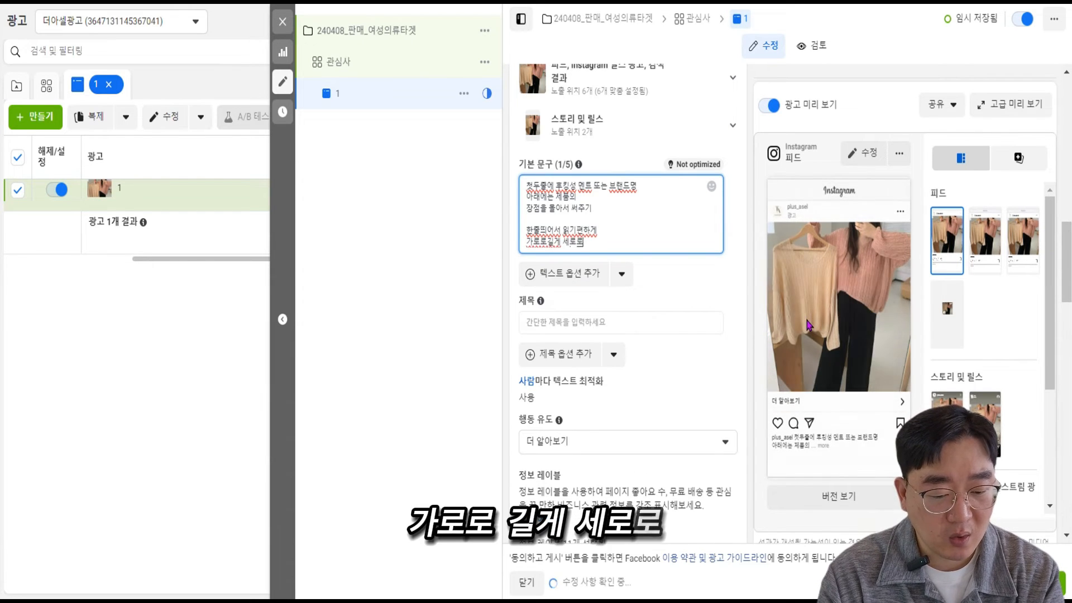
{"action": "key", "text": "BackSpace"}
{"action": "key", "text": "BackSpace"}
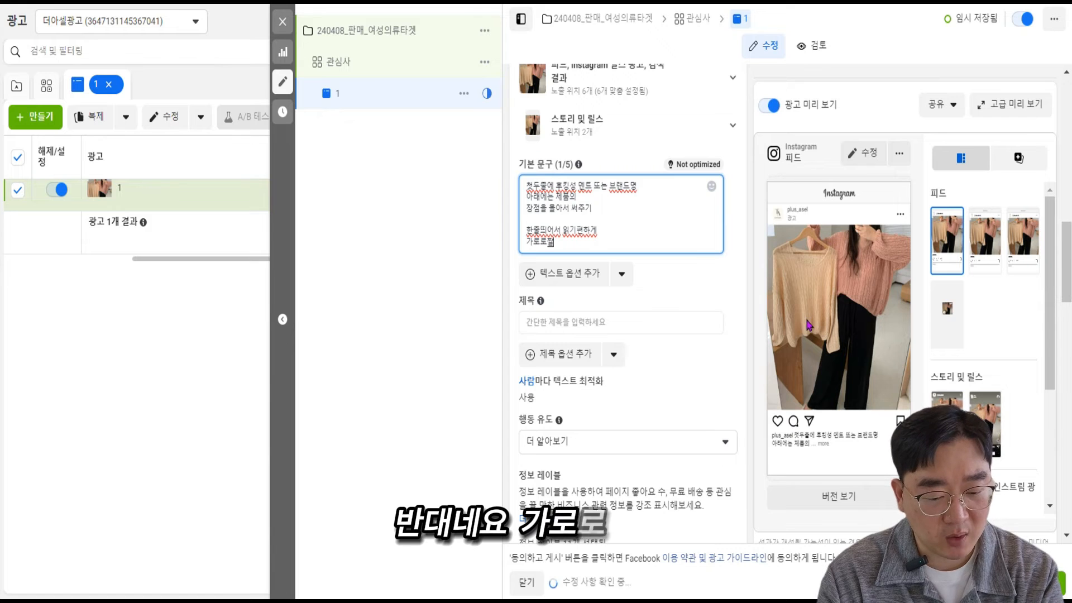
{"action": "key", "text": "Return"}
{"action": "type", "text": "세로로길게"}
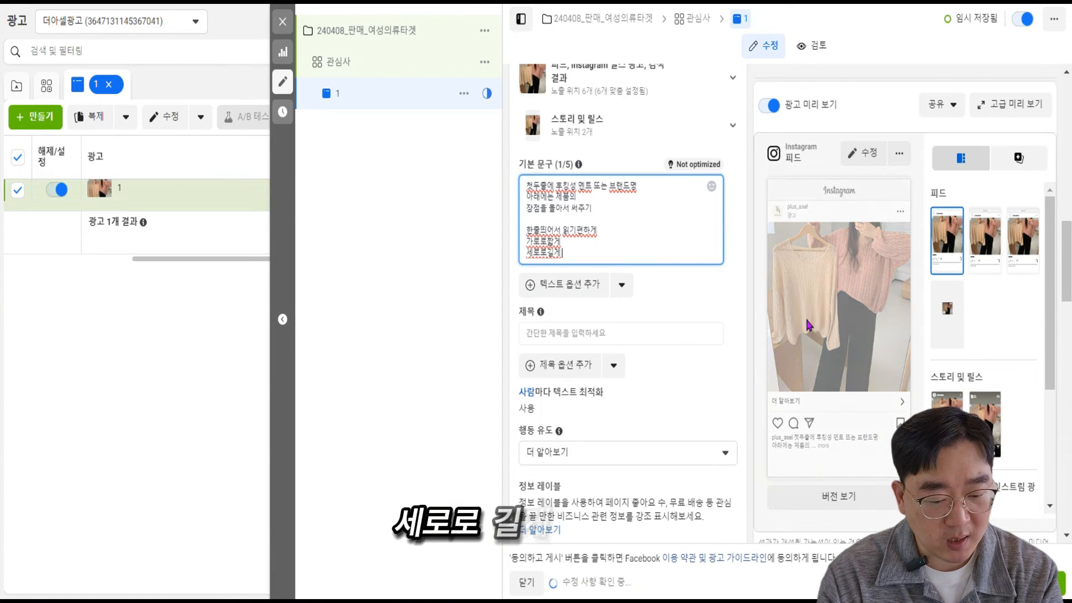
{"action": "type", "text": " 재성하기"}
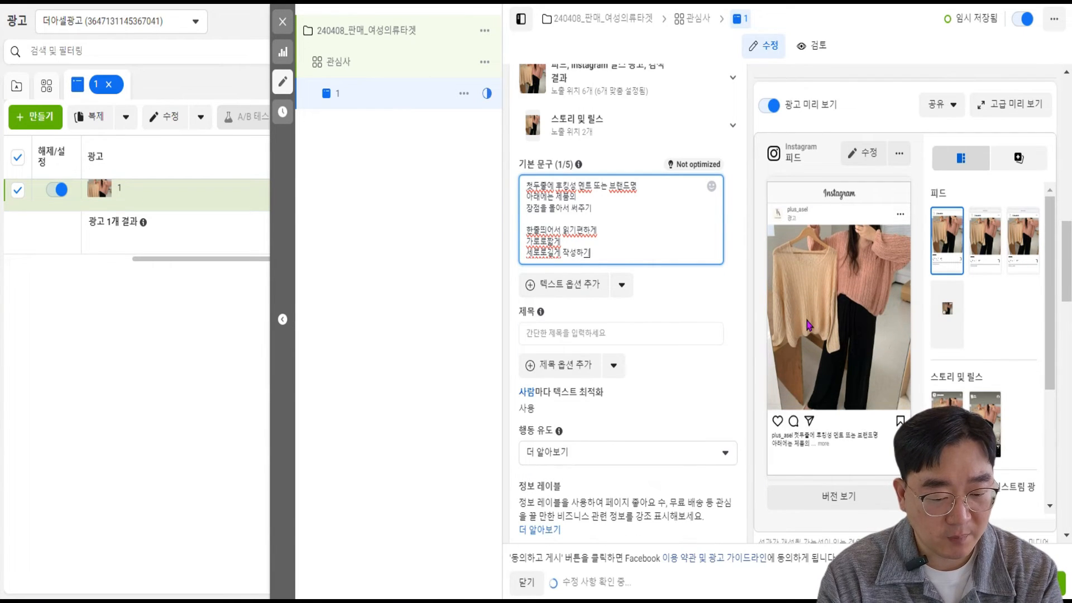
End the primary text with a blank line followed by the lines "맨아래에는 쇼핑몰혜택" and "회원대상 상시 10%할인"
{"action": "key", "text": "Return"}
{"action": "key", "text": "Return"}
{"action": "type", "text": "맨의래에는 쇼핑모"}
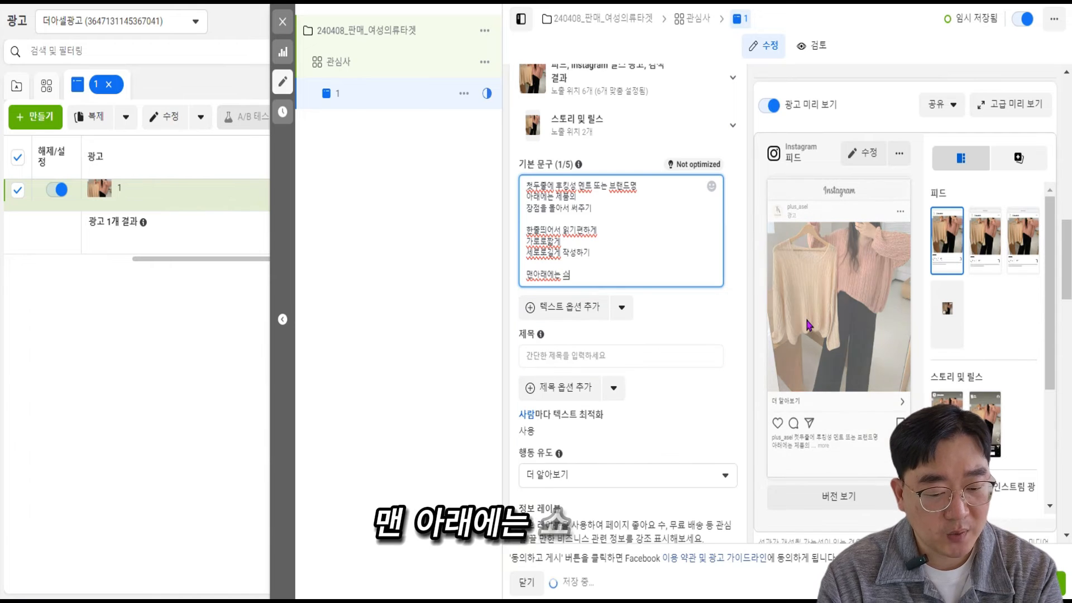
{"action": "type", "text": "혜택"}
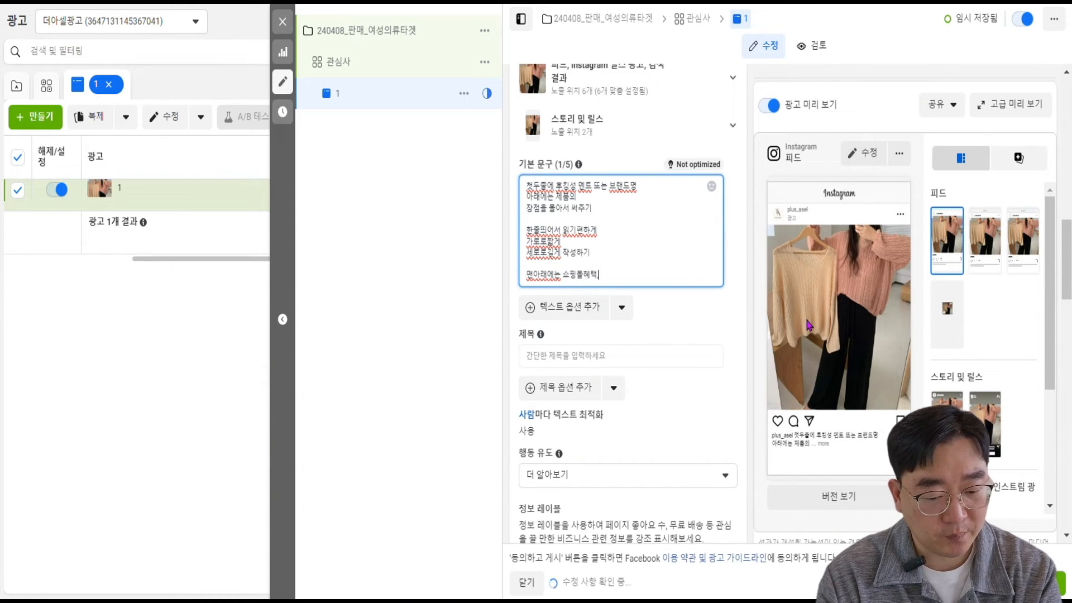
{"action": "key", "text": "Return"}
{"action": "type", "text": "회원"}
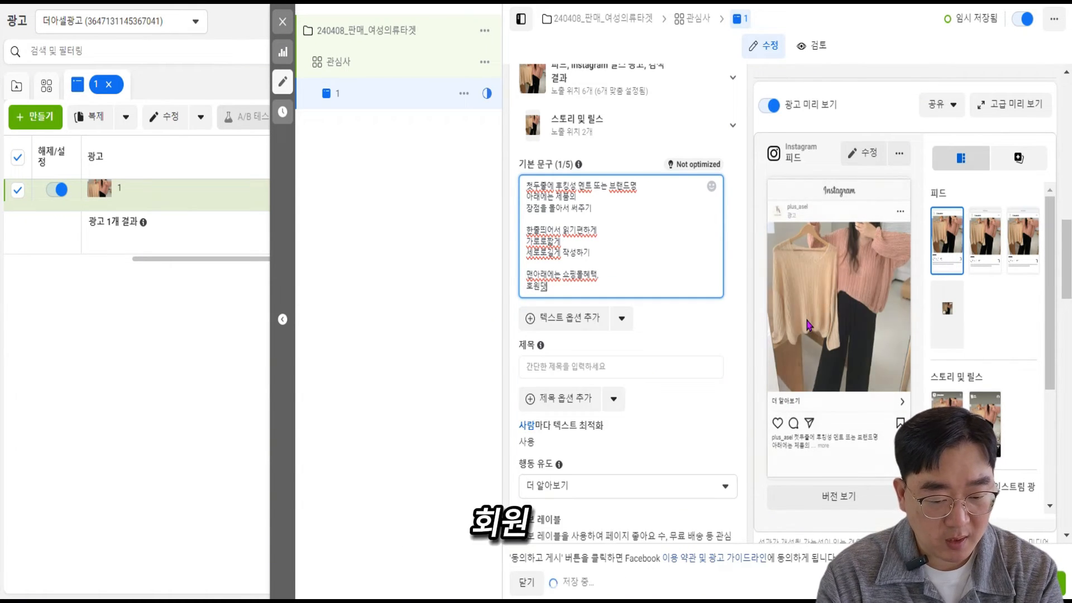
{"action": "type", "text": "대상"}
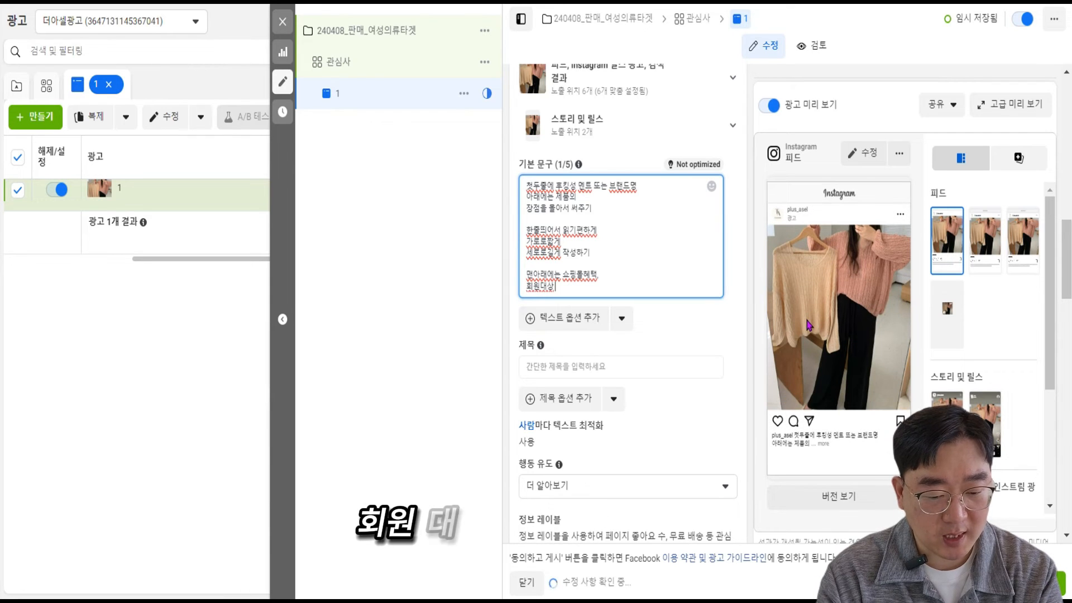
{"action": "type", "text": " 상시 10%할인"}
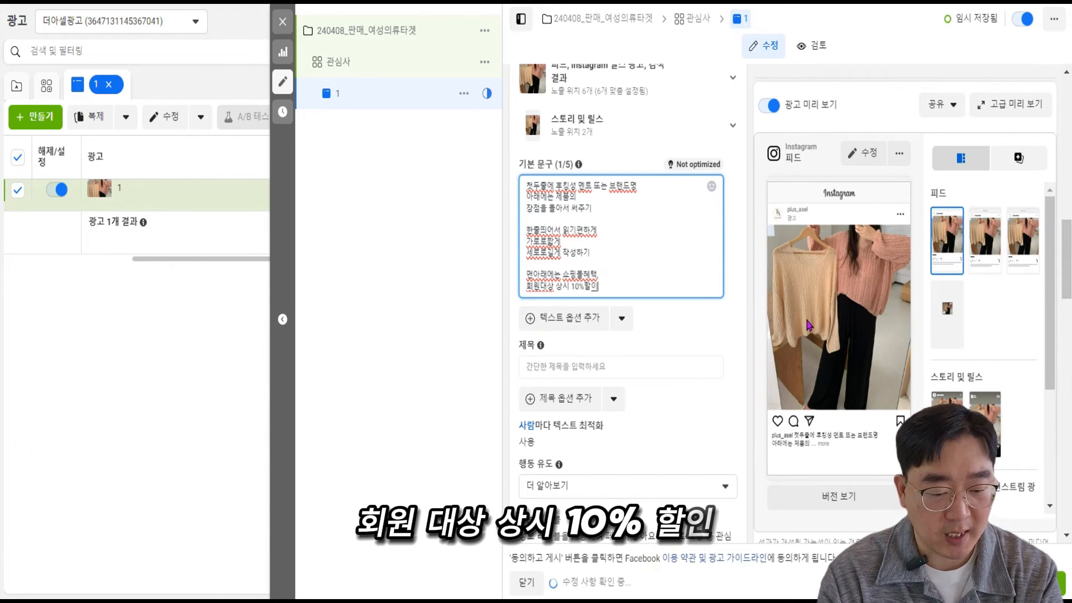
{"action": "key", "text": "Return"}
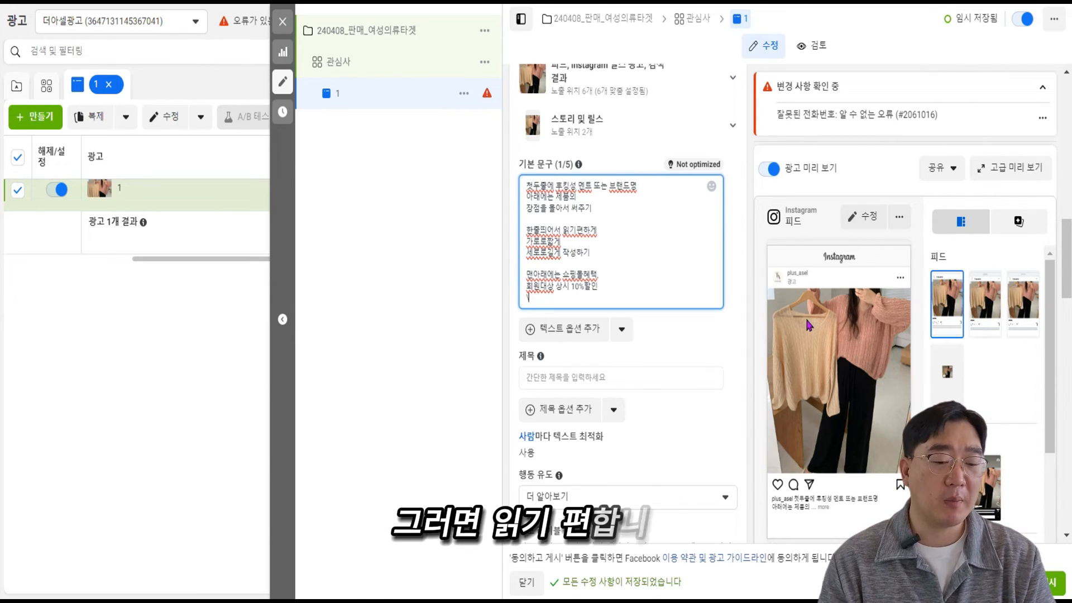
{"action": "left_click", "coordinate": [607, 285]}
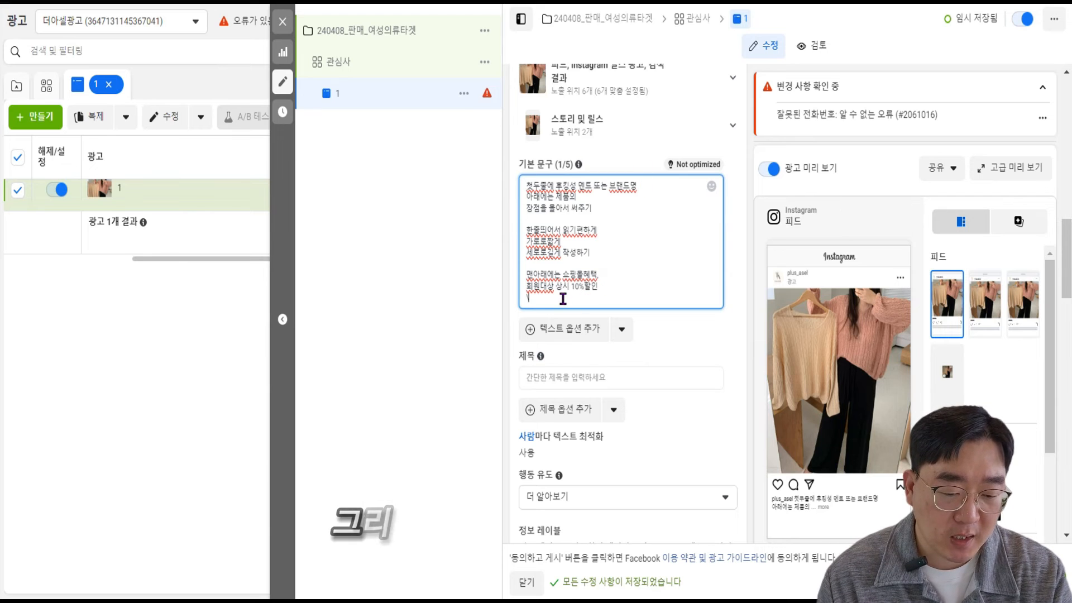
{"action": "key", "text": "BackSpace"}
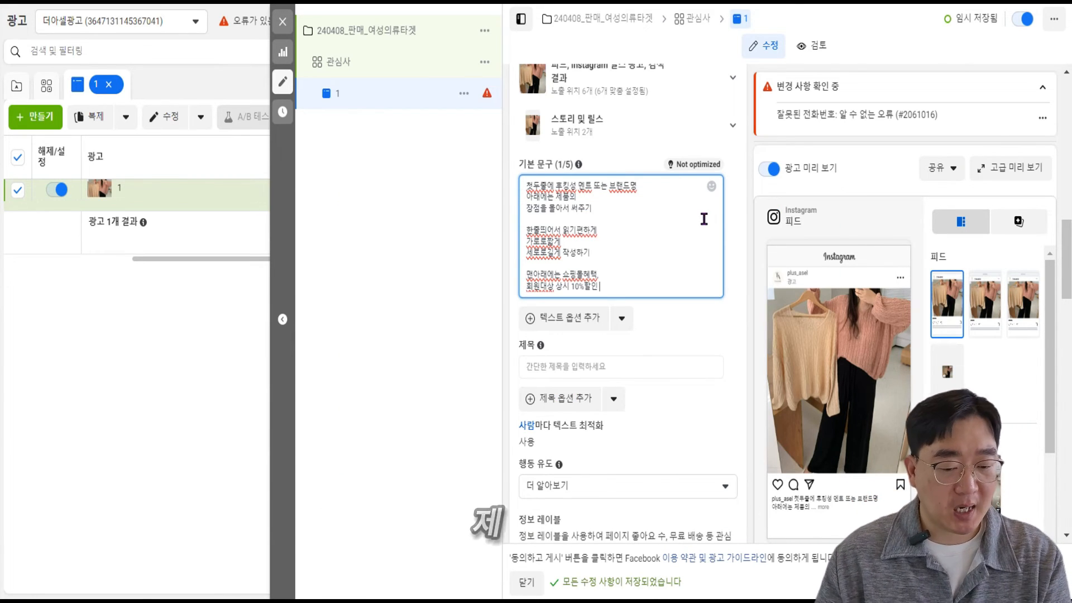
Write "브랜드명 또는 특별혜택내용을 작성" as the ad's headline (제목)
{"action": "left_click", "coordinate": [679, 371]}
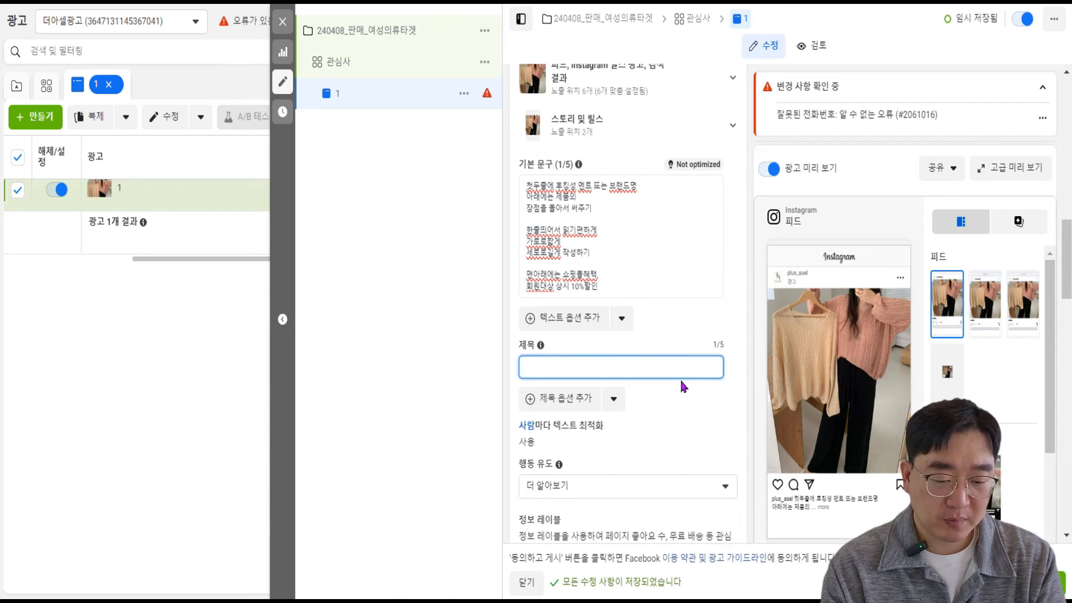
{"action": "type", "text": "브랜드명"}
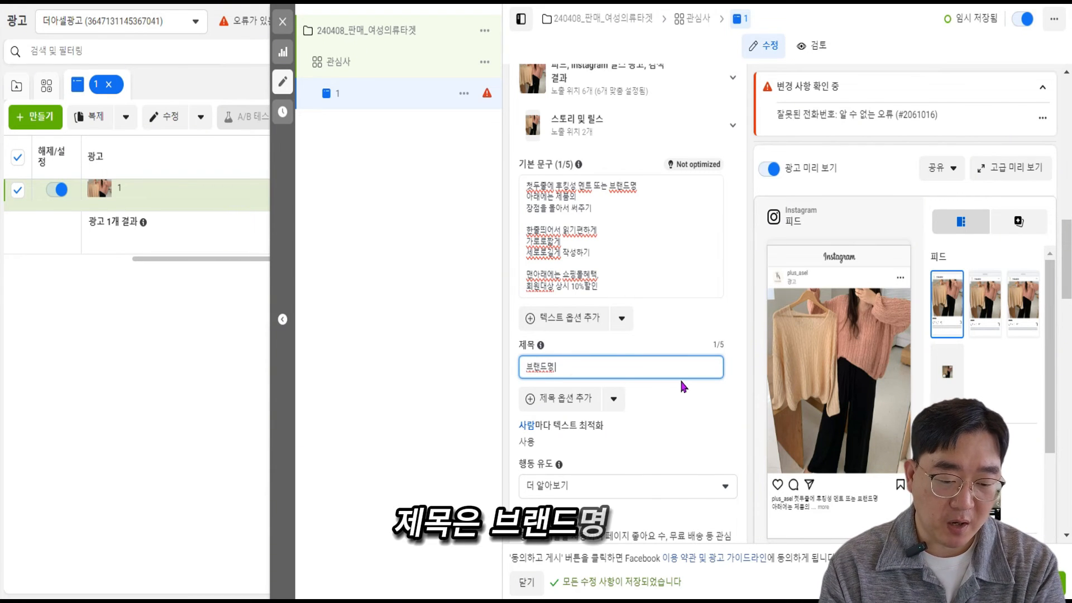
{"action": "type", "text": " 또느 특별혜택"}
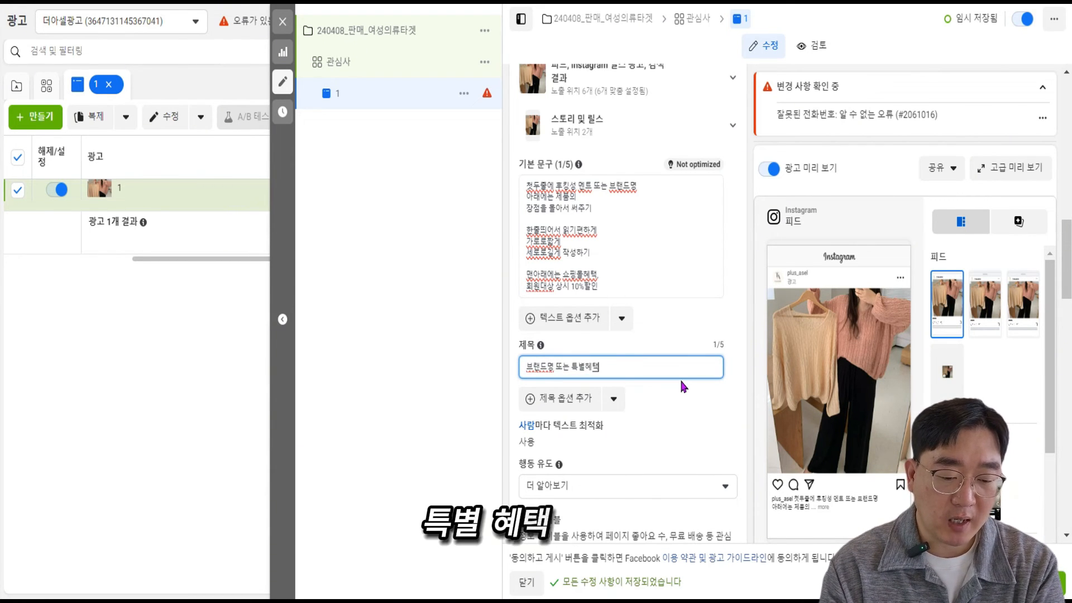
{"action": "type", "text": "내의용ㅇ,ㄹ"}
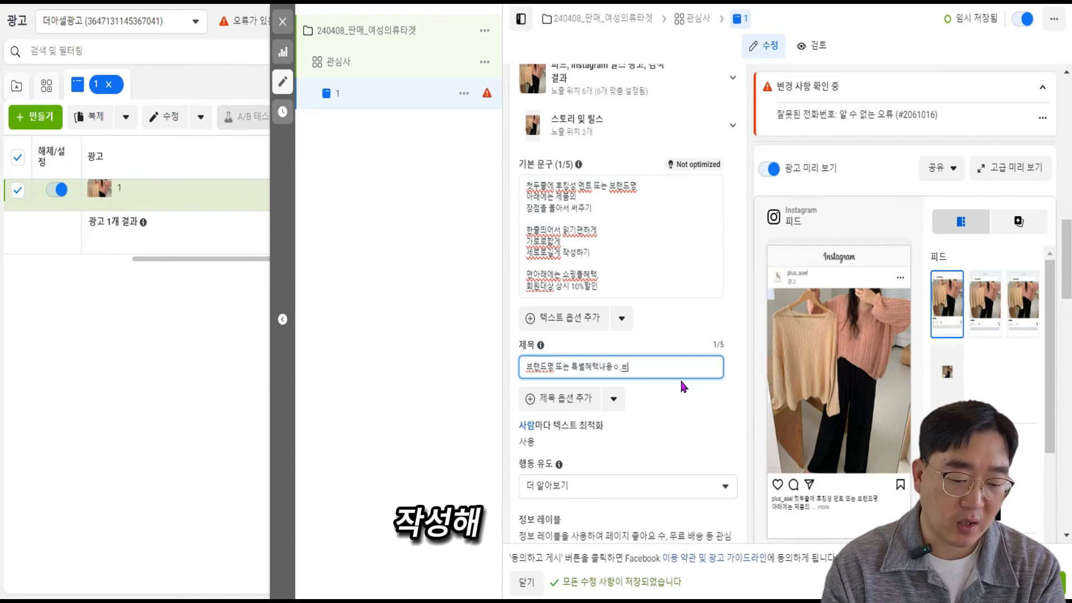
{"action": "key", "text": "BackSpace"}
{"action": "key", "text": "BackSpace"}
{"action": "key", "text": "BackSpace"}
{"action": "type", "text": "의"}
{"action": "key", "text": "BackSpace"}
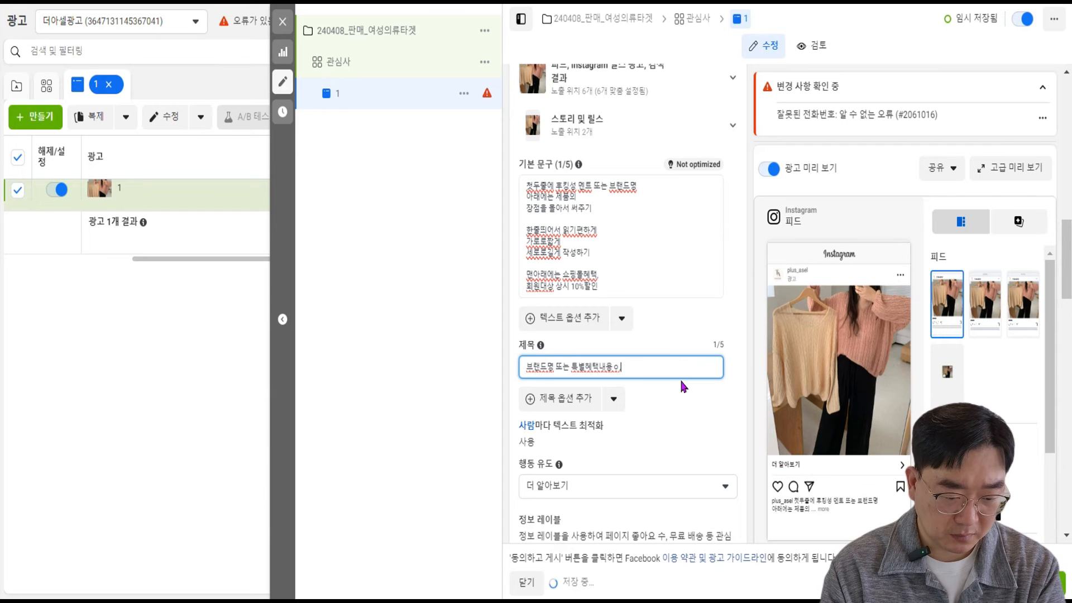
{"action": "type", "text": "을 작성"}
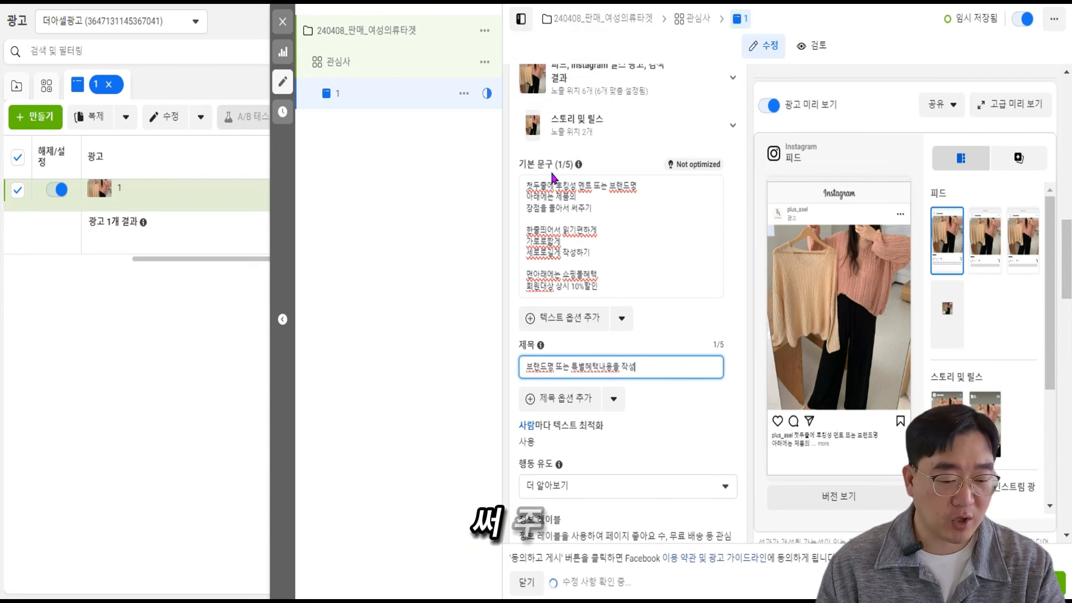
Set the landing page's browser add-on (브라우저 추가 기능) to 없음 and open the empty website URL for entry
{"action": "scroll", "coordinate": [639, 269], "scroll_direction": "down", "scroll_amount": 7}
{"action": "scroll", "coordinate": [635, 290], "scroll_direction": "down", "scroll_amount": 1}
{"action": "left_click", "coordinate": [577, 353]}
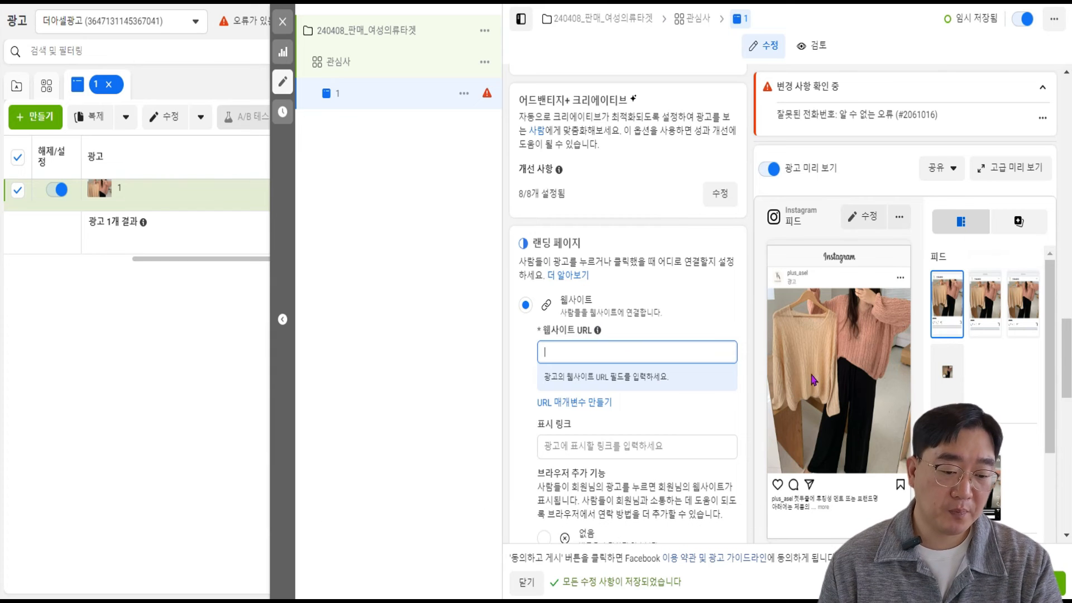
{"action": "scroll", "coordinate": [657, 327], "scroll_direction": "down", "scroll_amount": 2}
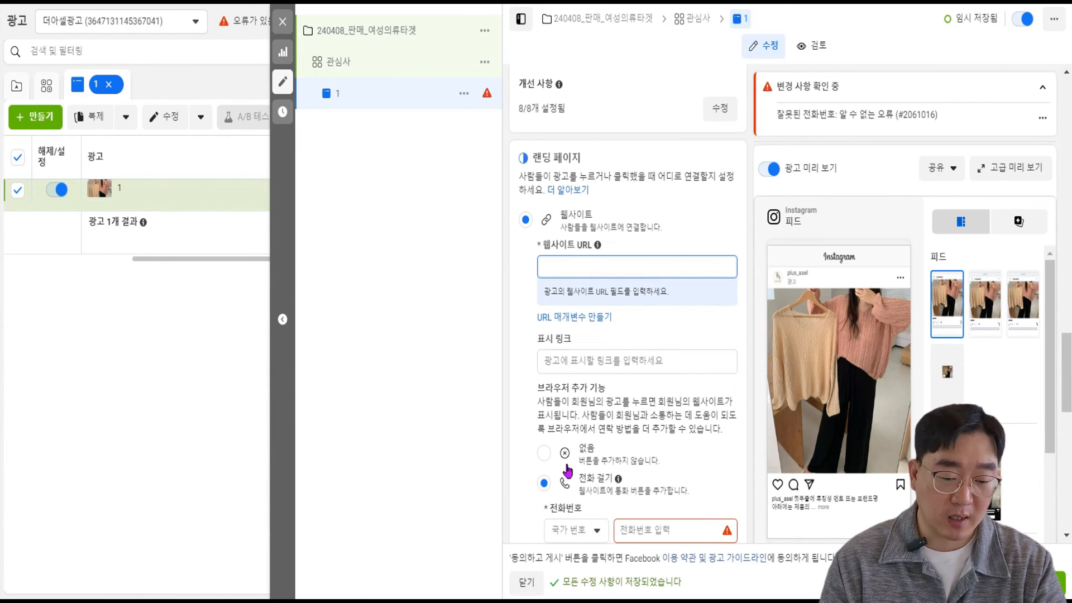
{"action": "left_click", "coordinate": [544, 445]}
{"action": "left_click", "coordinate": [627, 267]}
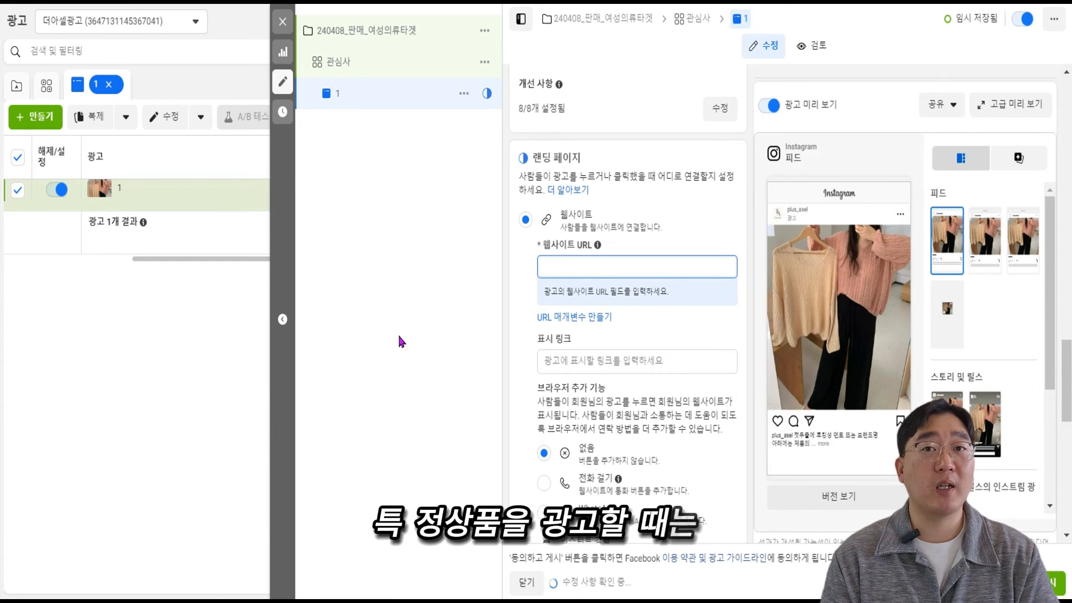